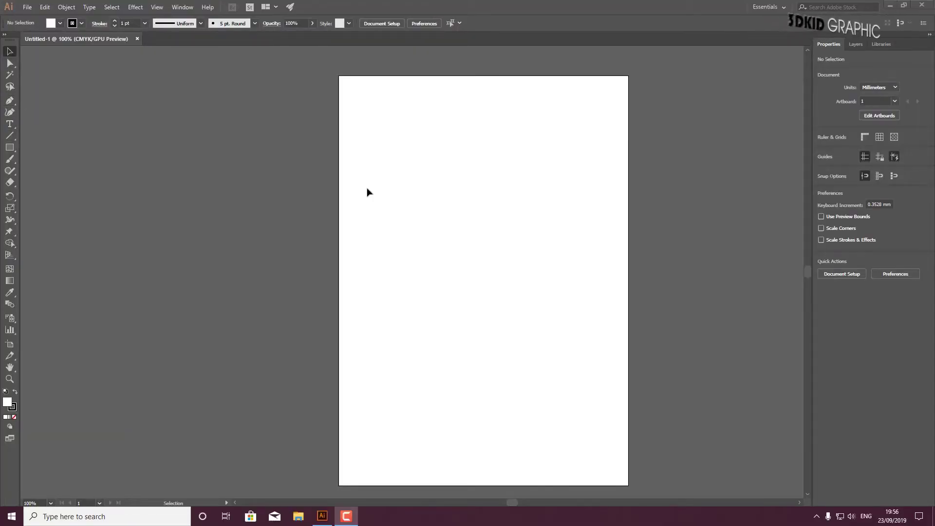
# Set no fill and a 0.5 pt stroke, then begin a Pen curve at lower left.
pyautogui.click(14, 417)
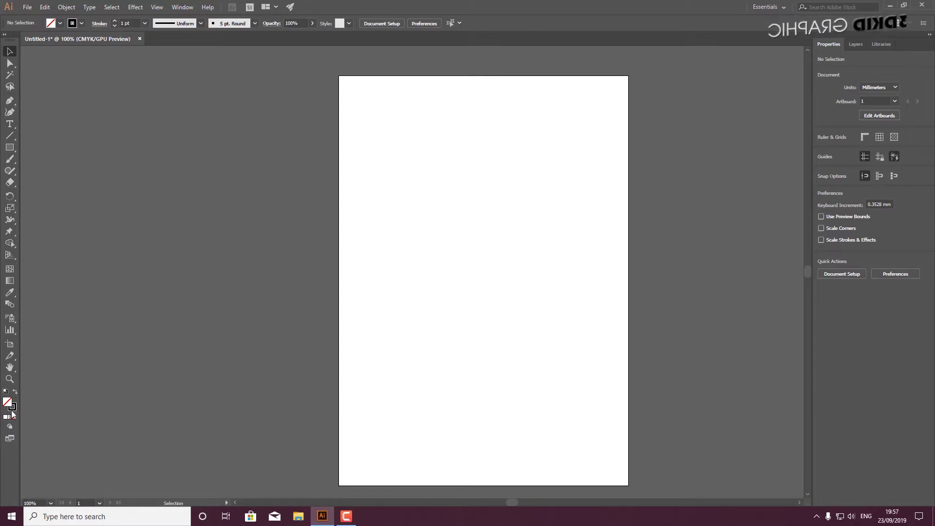
pyautogui.click(115, 25)
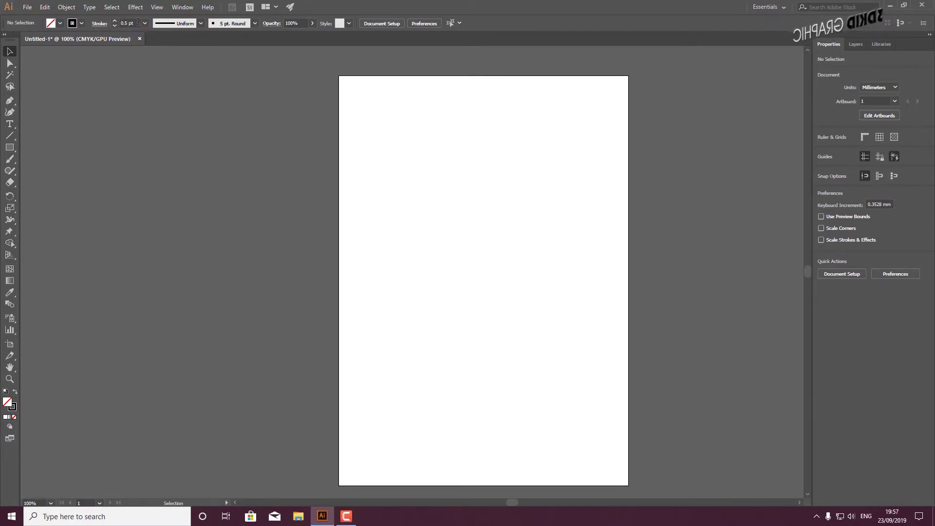
pyautogui.click(7, 102)
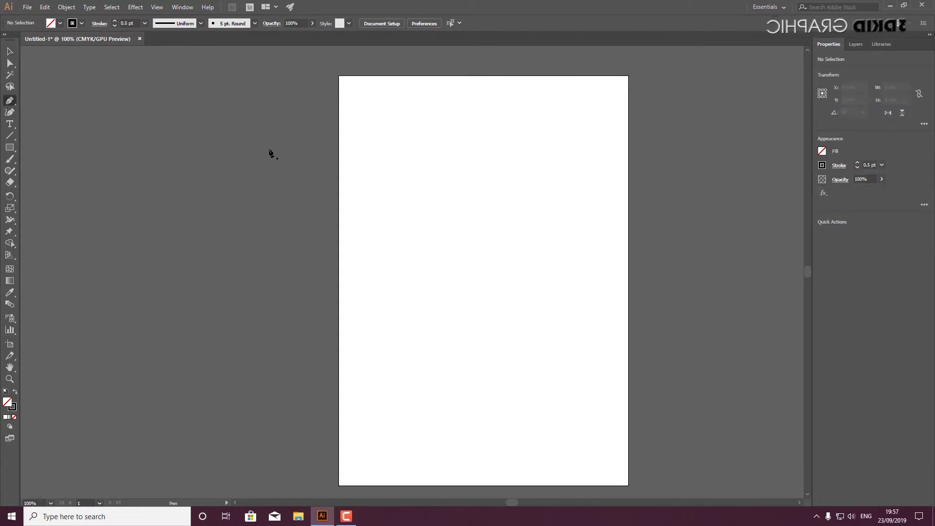
pyautogui.click(374, 324)
pyautogui.moveTo(456, 249); pyautogui.dragTo(547, 234)
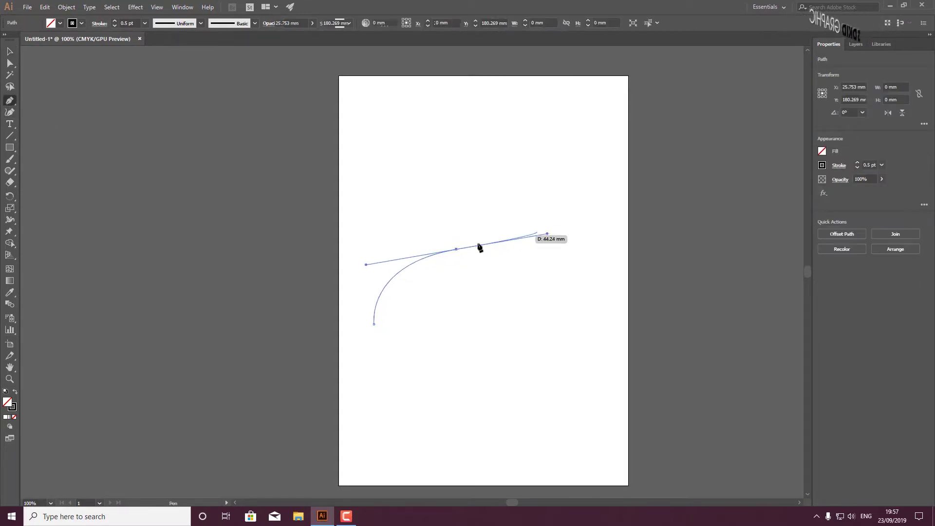
# Finish the S-curve up to the right and select the path.
pyautogui.click(457, 249)
pyautogui.click(546, 213)
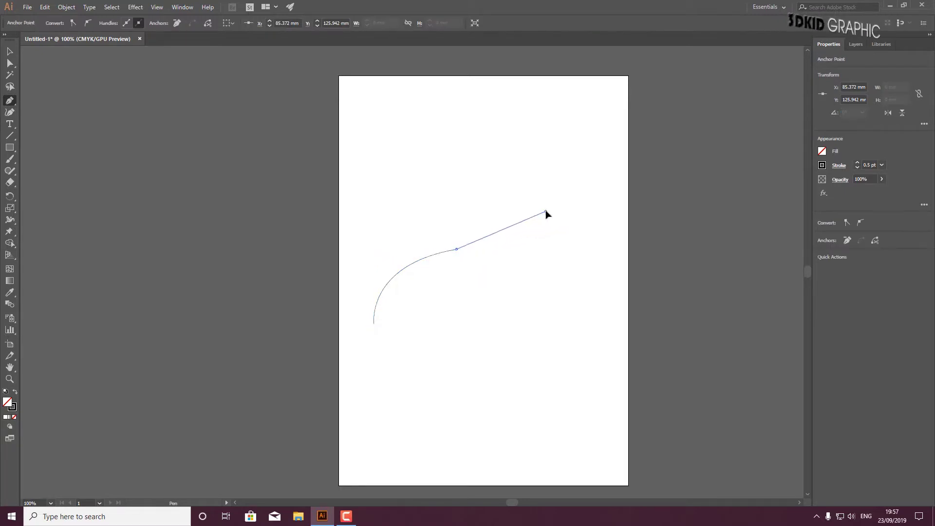
pyautogui.moveTo(547, 213); pyautogui.dragTo(574, 167)
pyautogui.click(546, 212)
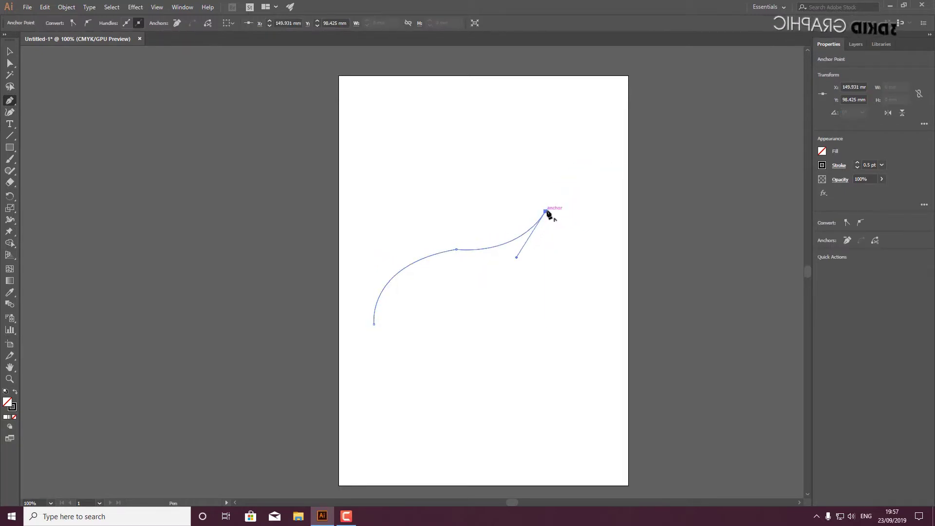
pyautogui.click(9, 51)
pyautogui.click(495, 140)
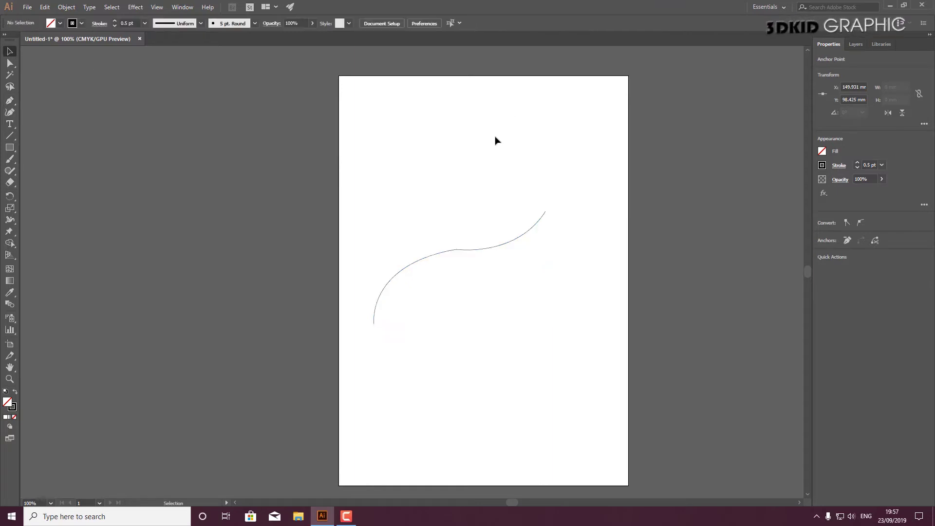
pyautogui.moveTo(419, 185); pyautogui.dragTo(492, 268)
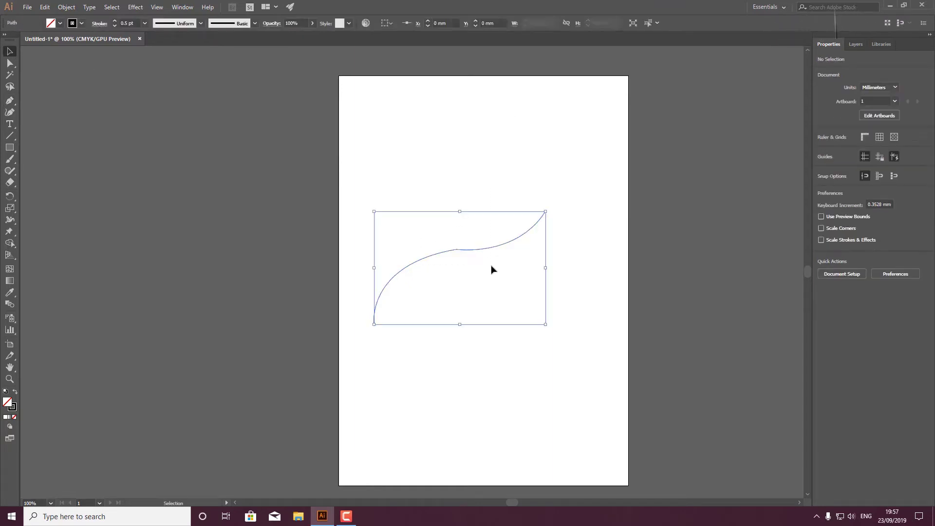
pyautogui.click(10, 125)
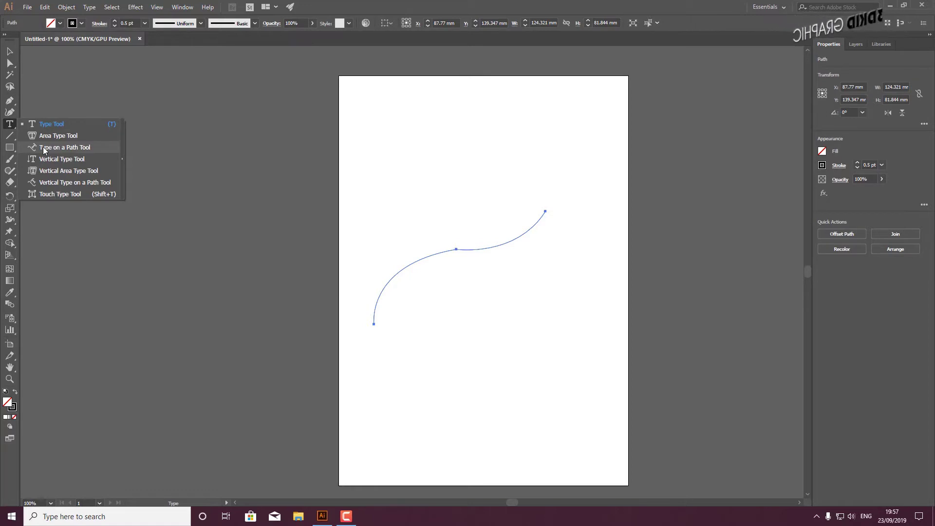
# Type a run of 'g' characters along the S-curve and select the path text.
pyautogui.click(44, 148)
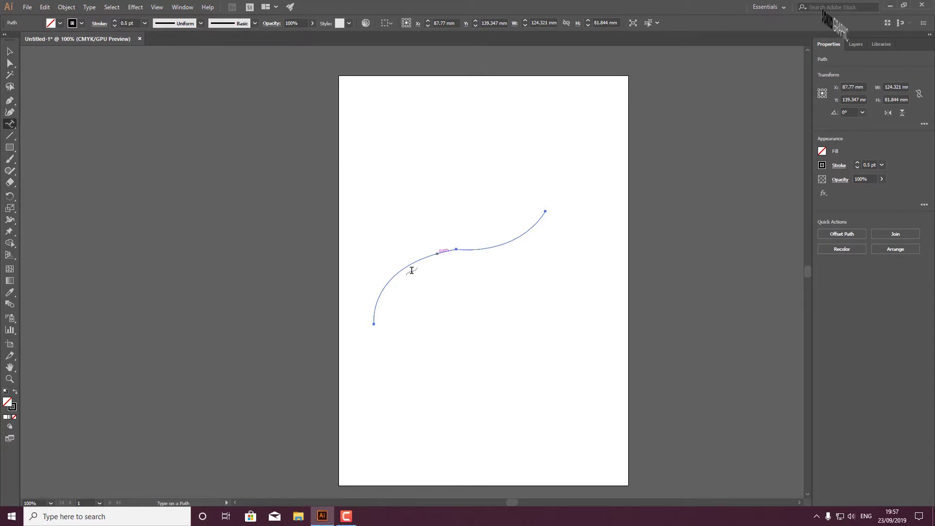
pyautogui.click(374, 312)
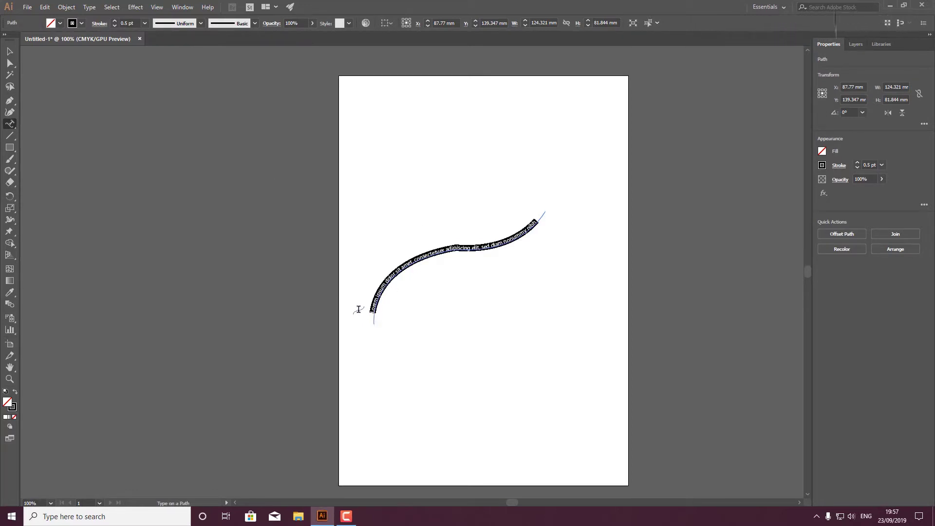
pyautogui.press('BackSpace')
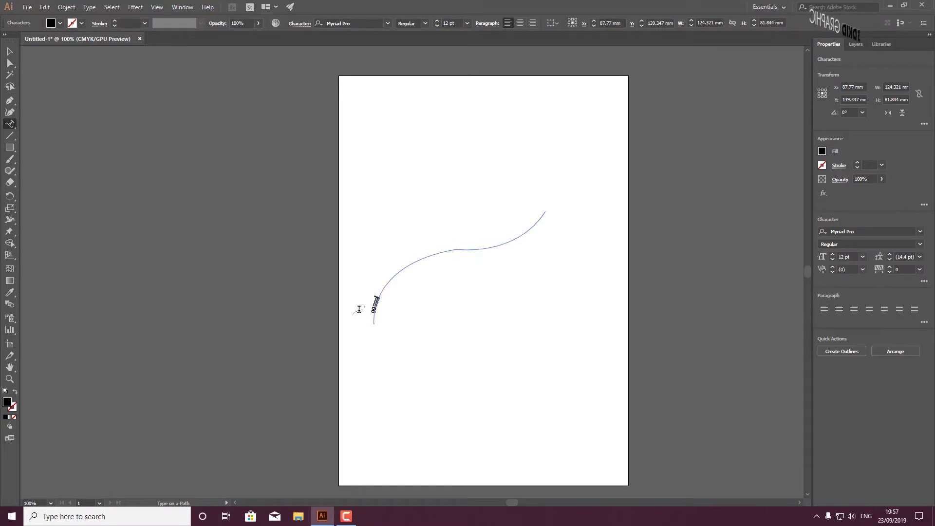
pyautogui.write('ggggggggggggggggggggggggggggggggggggggggggggggggggggggggggg')
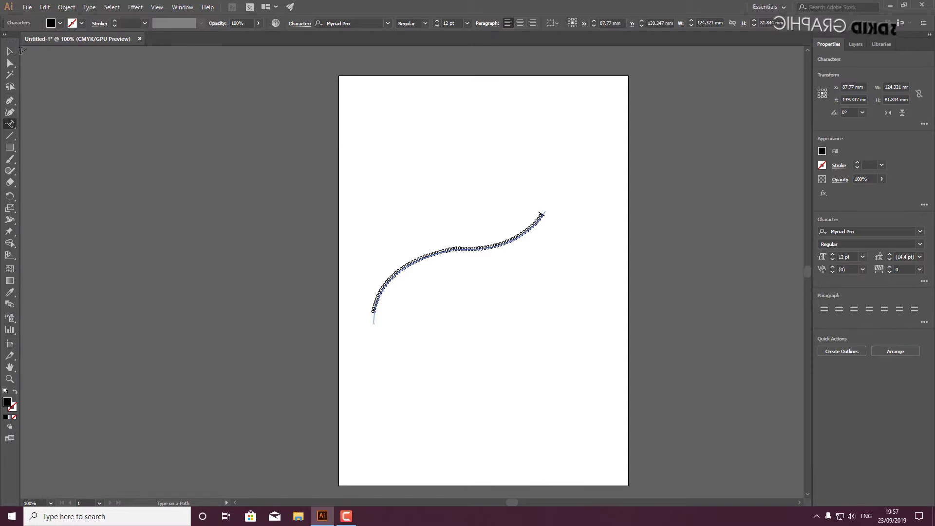
pyautogui.click(6, 50)
pyautogui.click(510, 194)
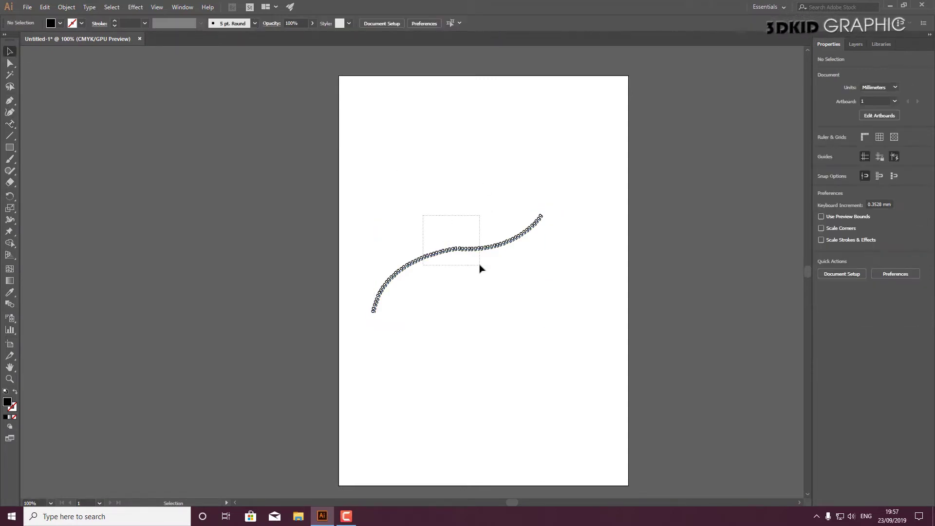
pyautogui.moveTo(422, 215); pyautogui.dragTo(485, 274)
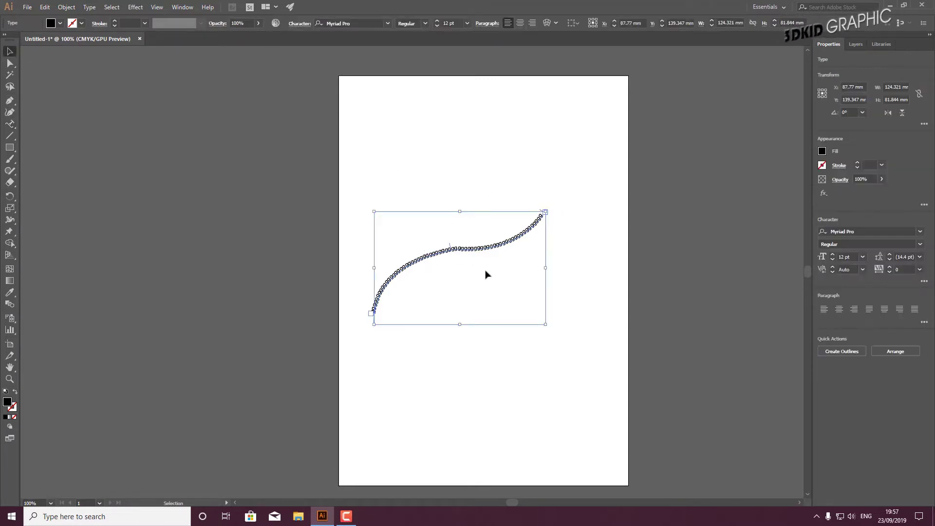
# Make the curved text crimson at 11 pt.
pyautogui.click(61, 23)
pyautogui.click(34, 39)
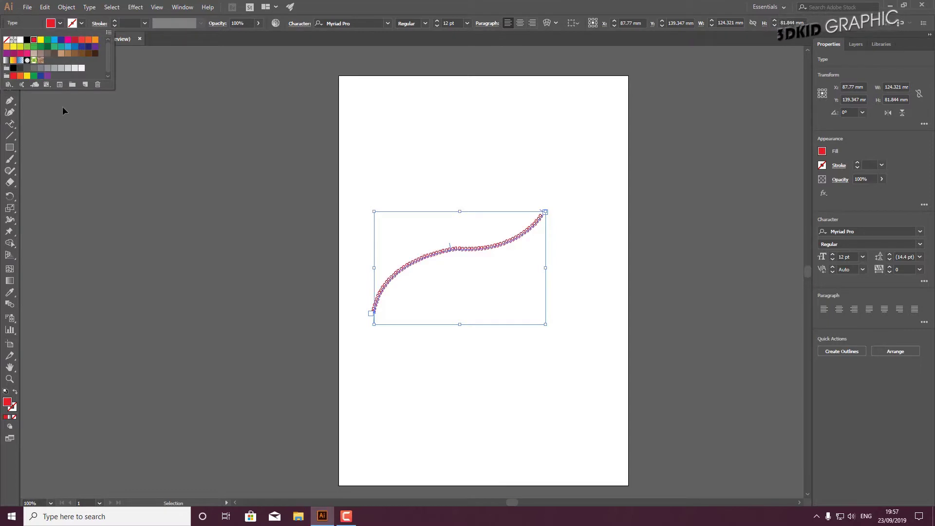
pyautogui.click(88, 39)
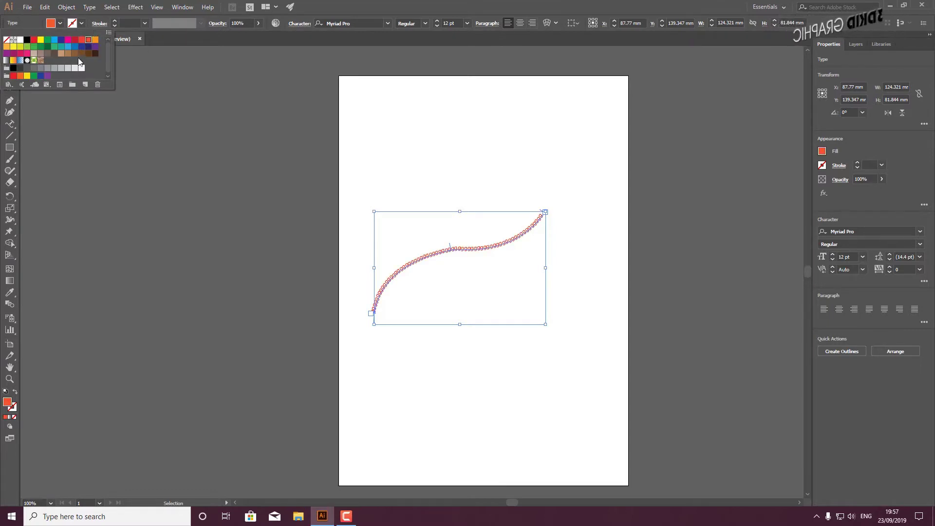
pyautogui.click(76, 40)
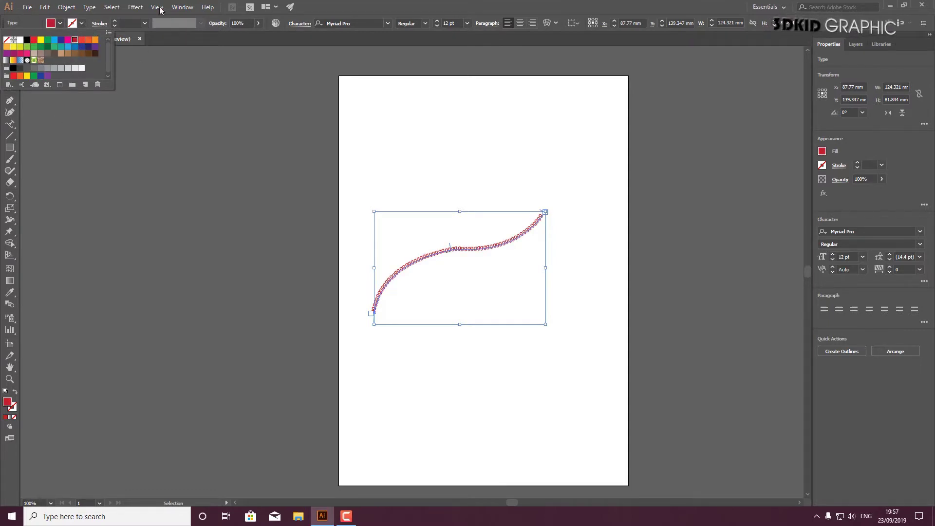
pyautogui.click(465, 25)
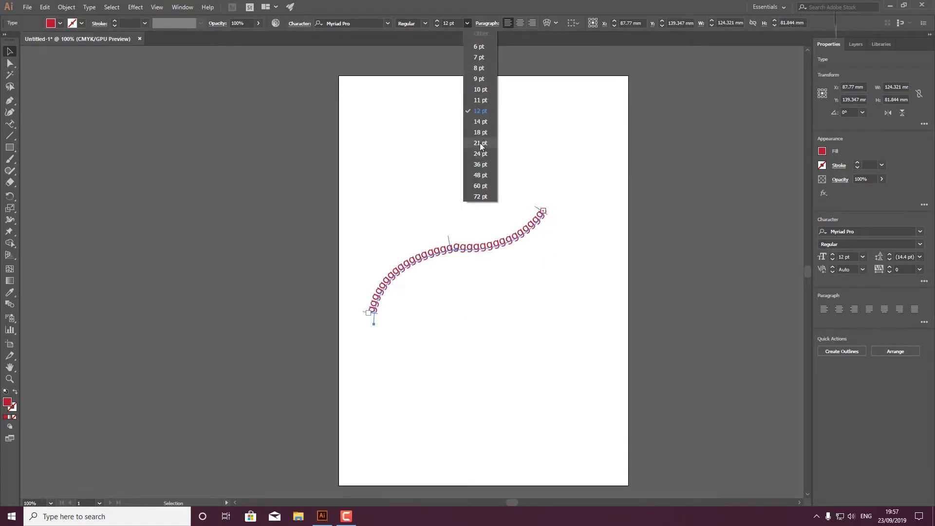
pyautogui.click(481, 132)
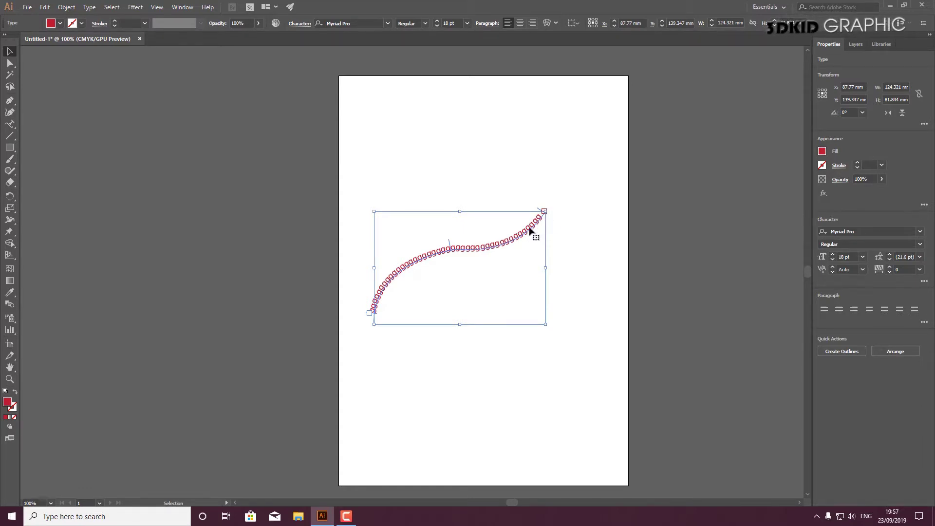
pyautogui.click(468, 23)
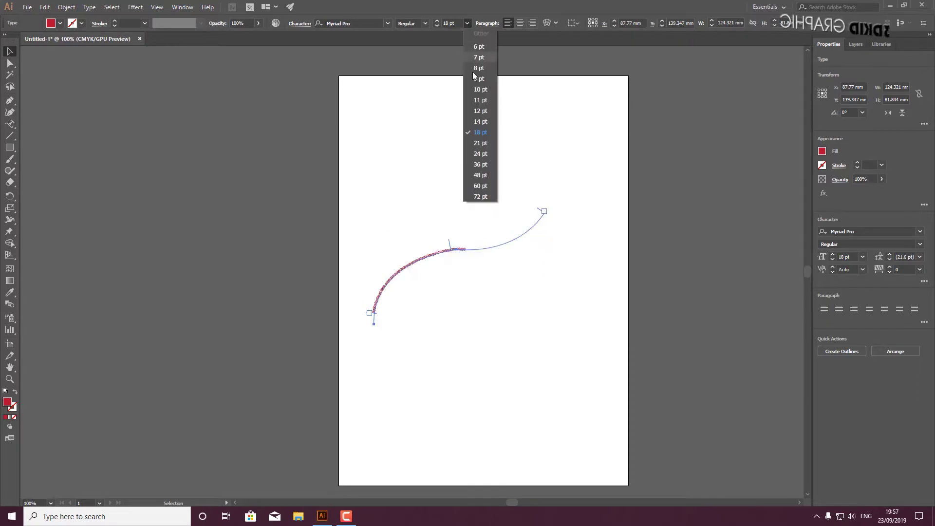
pyautogui.click(481, 111)
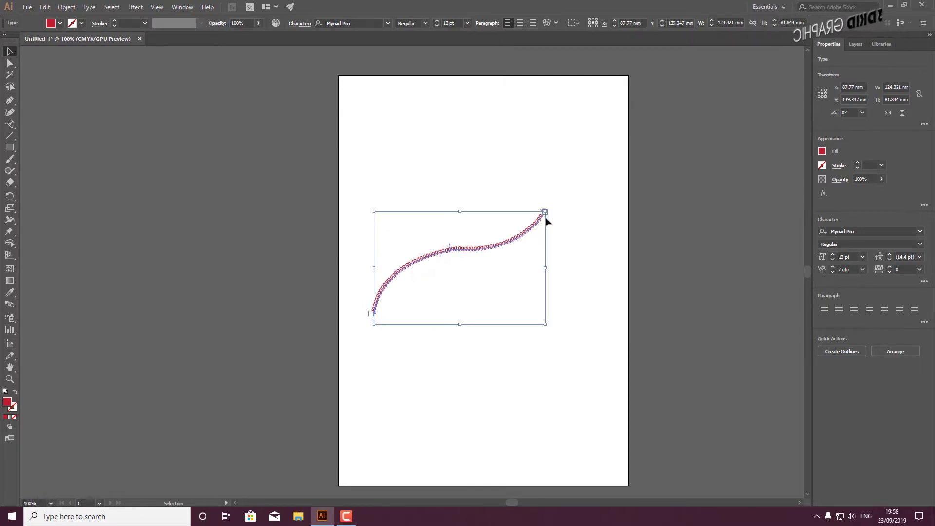
pyautogui.click(467, 23)
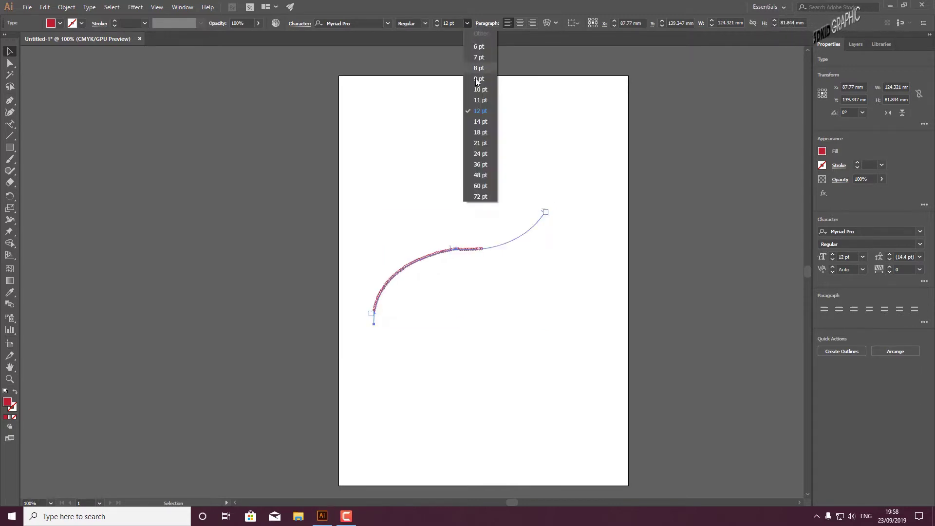
pyautogui.click(480, 101)
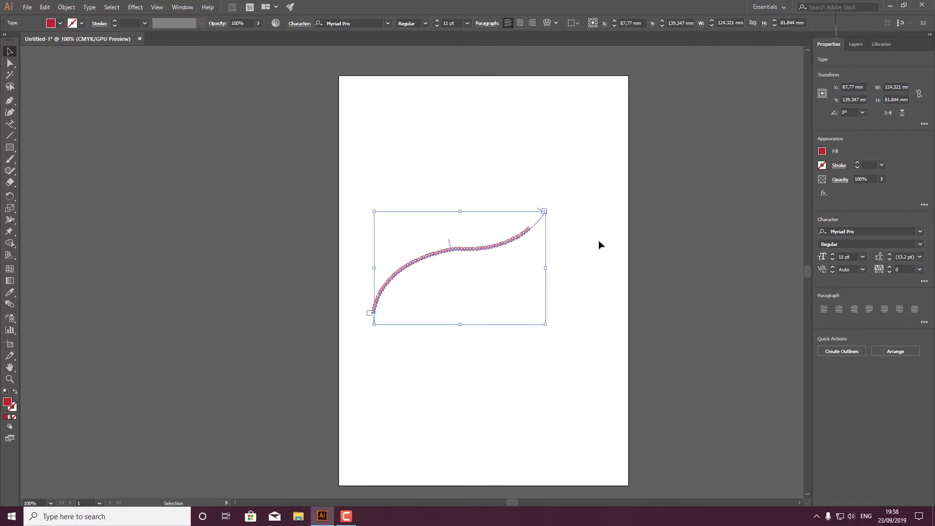
# Change the font to NewsGoth BT Roman and move the text higher up the page.
pyautogui.click(364, 23)
pyautogui.press('Down')
pyautogui.press('Down')
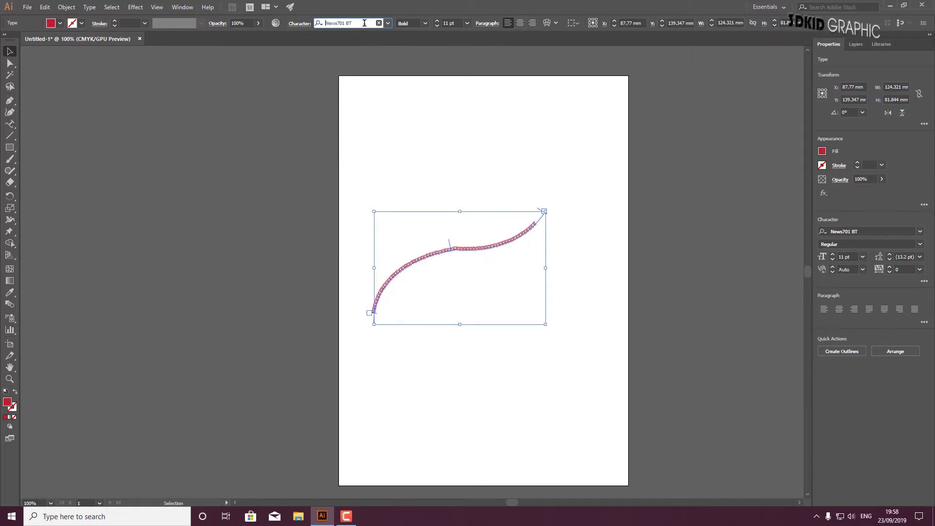
pyautogui.press('Down')
pyautogui.press('Down')
pyautogui.press('Down')
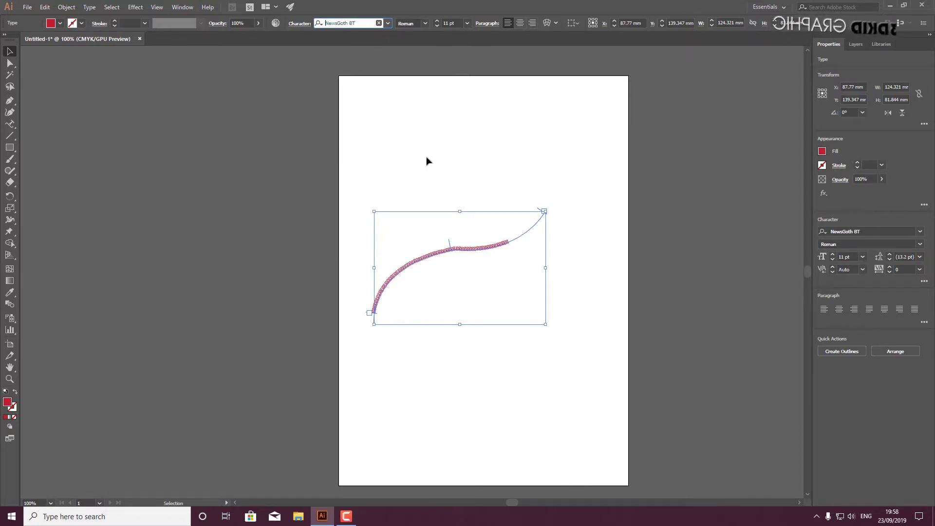
pyautogui.moveTo(468, 250); pyautogui.dragTo(481, 122)
# Draw a circle below the curve and type a run of t's and k's along its edge.
pyautogui.click(453, 227)
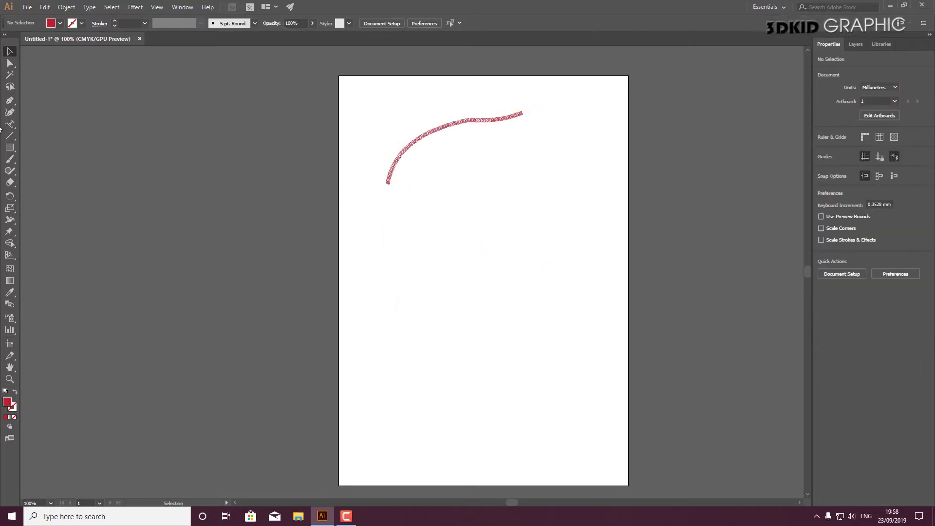
pyautogui.click(10, 148)
pyautogui.moveTo(11, 152); pyautogui.dragTo(49, 170)
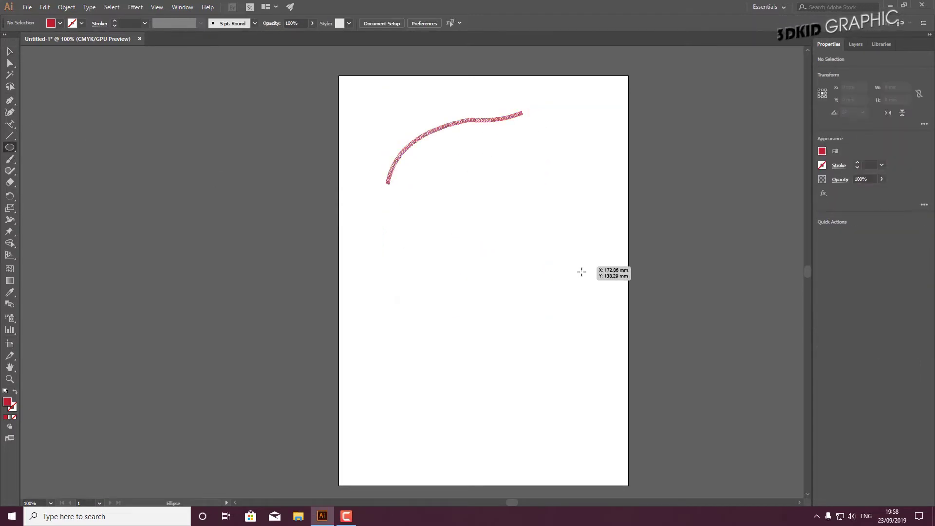
pyautogui.moveTo(400, 230)
pyautogui.mouseDown()
pyautogui.moveTo(542, 344)
pyautogui.moveTo(542, 372)
pyautogui.mouseUp()
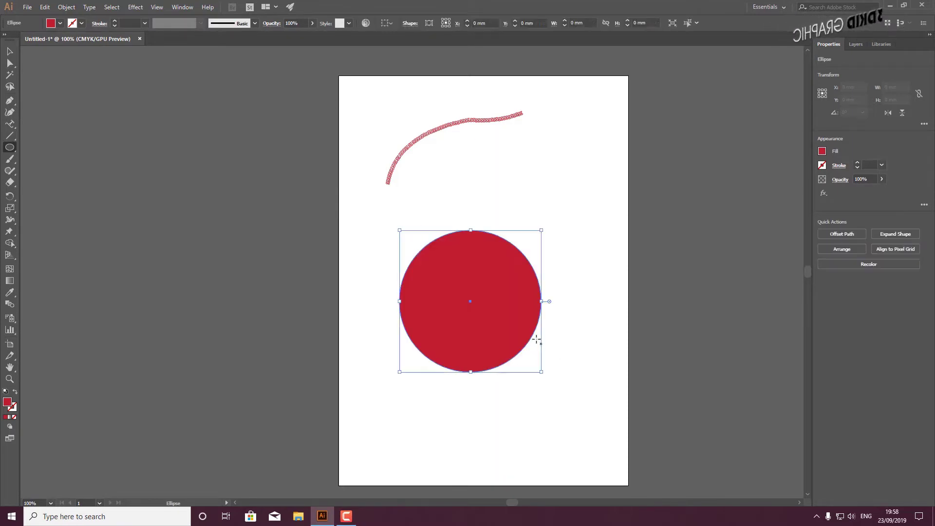
pyautogui.moveTo(6, 123); pyautogui.dragTo(30, 116)
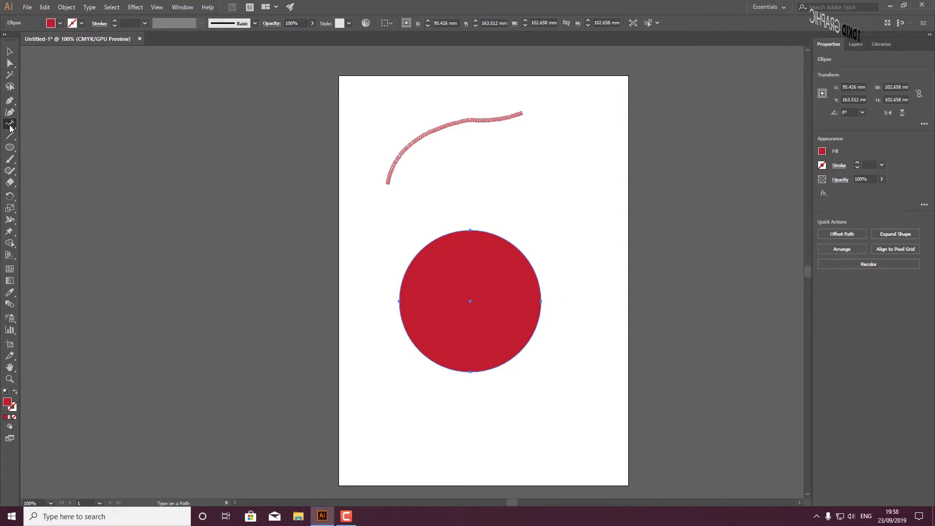
pyautogui.click(401, 284)
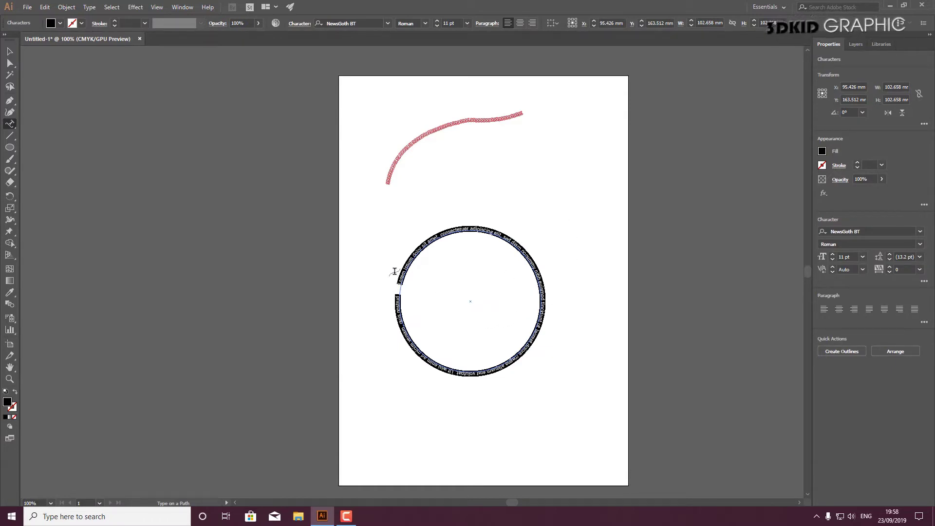
pyautogui.write('tttttttttttt')
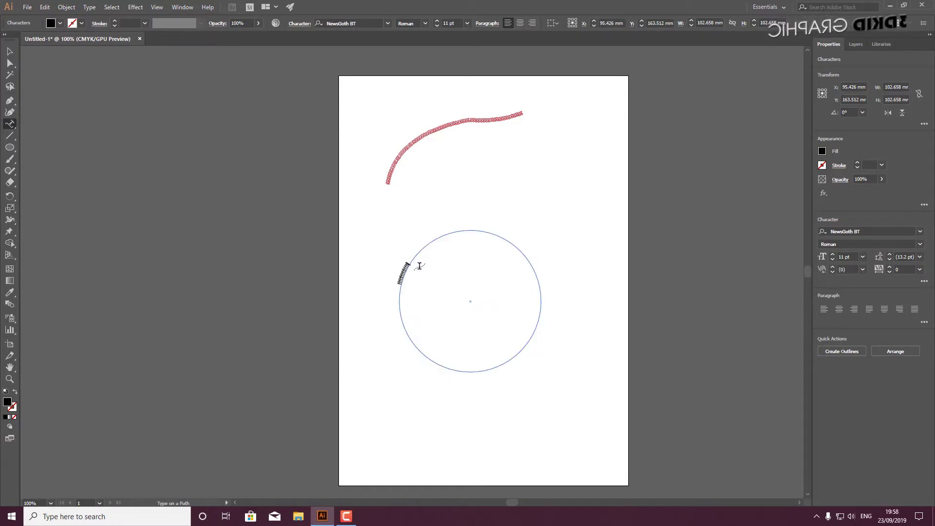
pyautogui.write('ttttttttttttttttt')
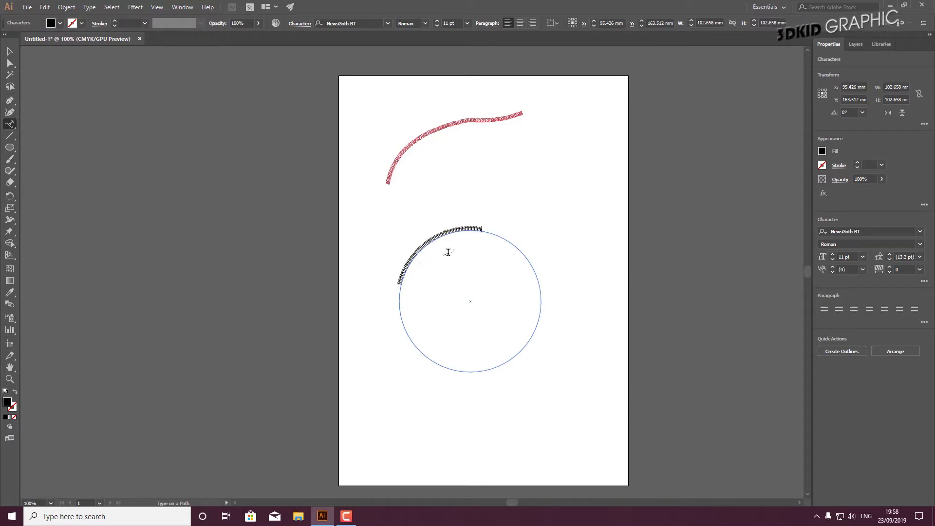
pyautogui.write('kkkkkkkkkkkkkkkkkkkkkkkkkkkkkkkkkk')
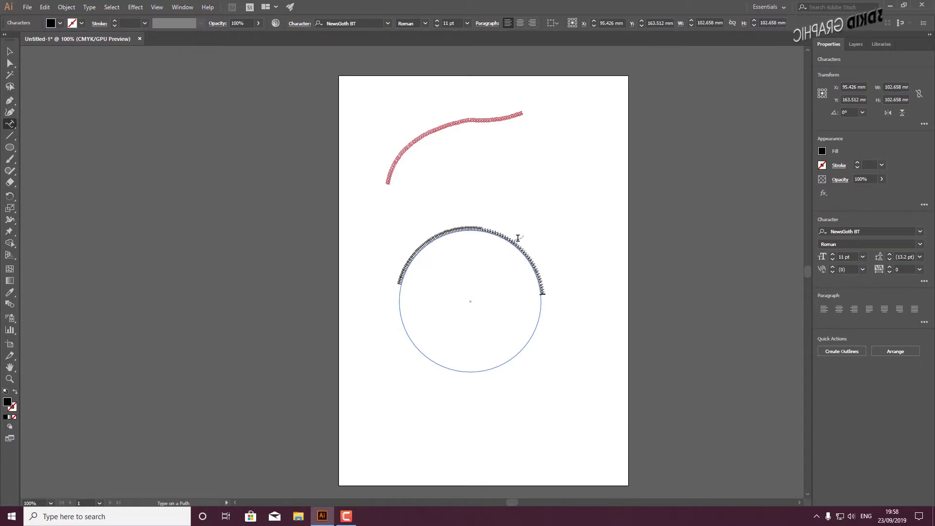
pyautogui.write('kkkkkkkkkkkkkkkkkkkkkkkkkkkkkkkk')
pyautogui.click(10, 52)
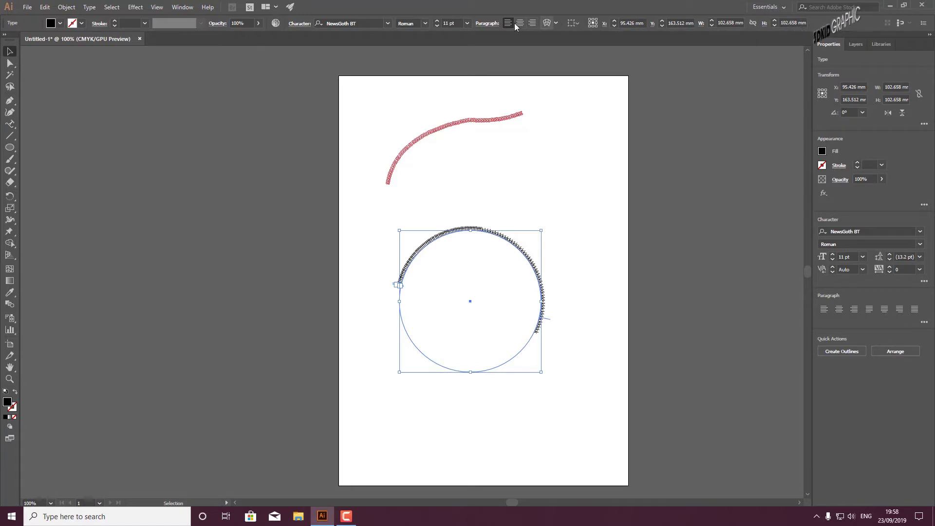
# Set the circle text to 14 pt Niagara Solid and move it beside the red curve.
pyautogui.click(469, 23)
pyautogui.click(481, 136)
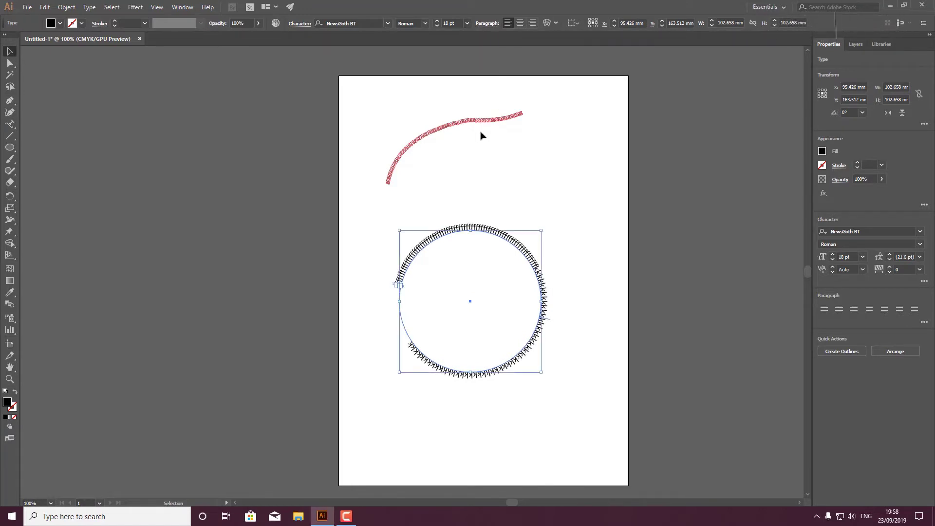
pyautogui.click(467, 23)
pyautogui.click(481, 126)
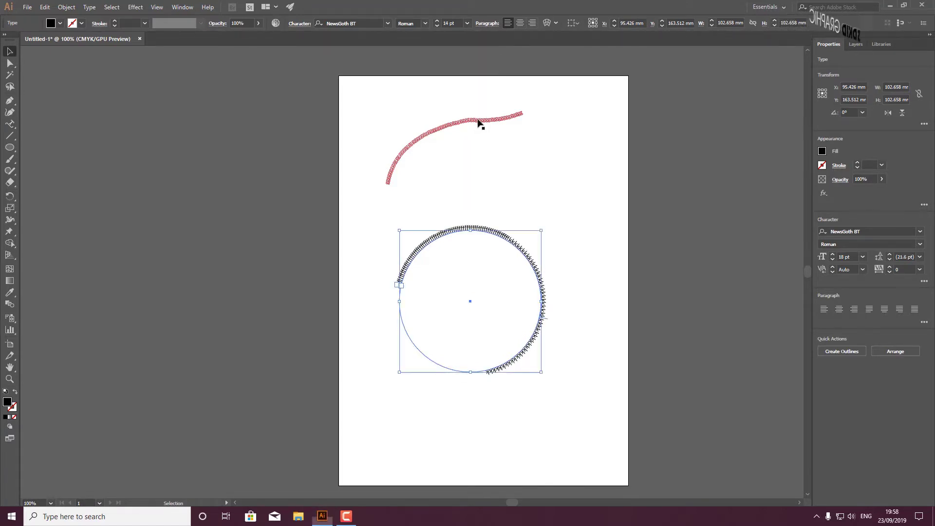
pyautogui.click(360, 22)
pyautogui.press('Down')
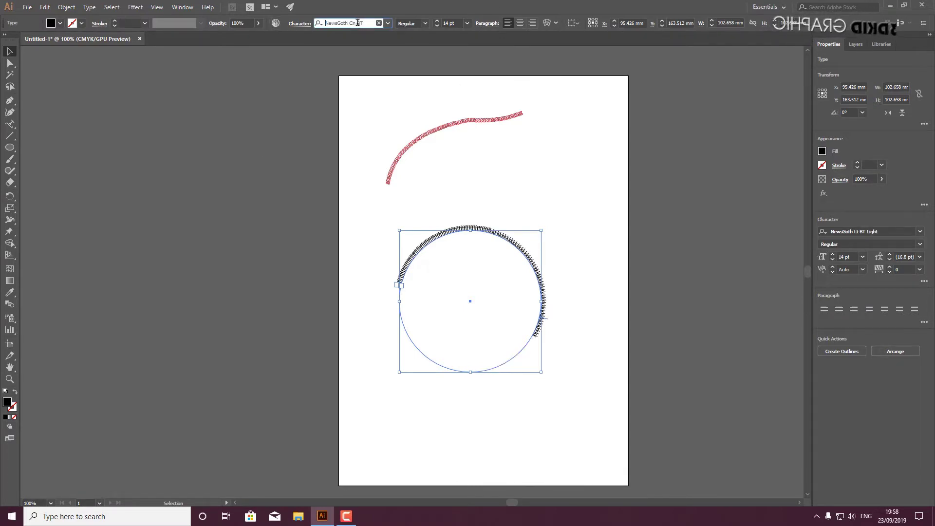
pyautogui.press('Down')
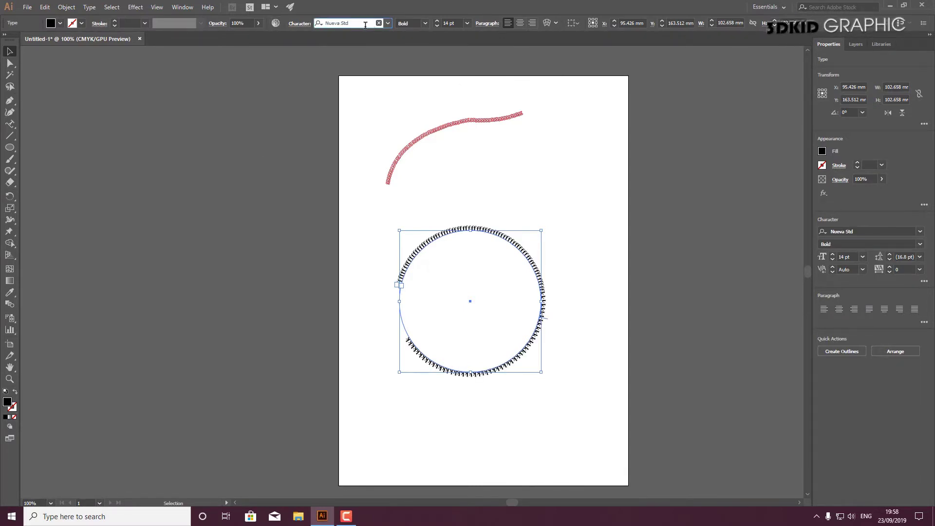
pyautogui.press('Up')
pyautogui.moveTo(515, 246); pyautogui.dragTo(596, 149)
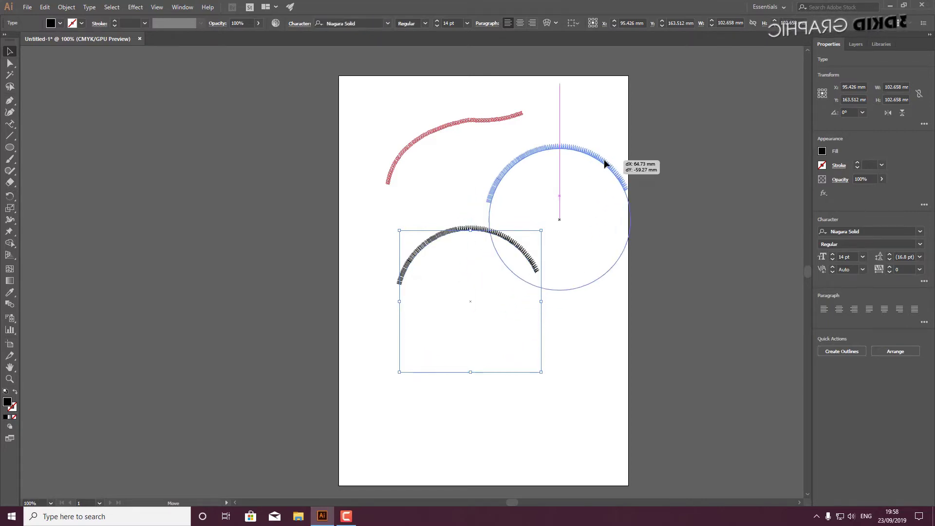
pyautogui.click(535, 205)
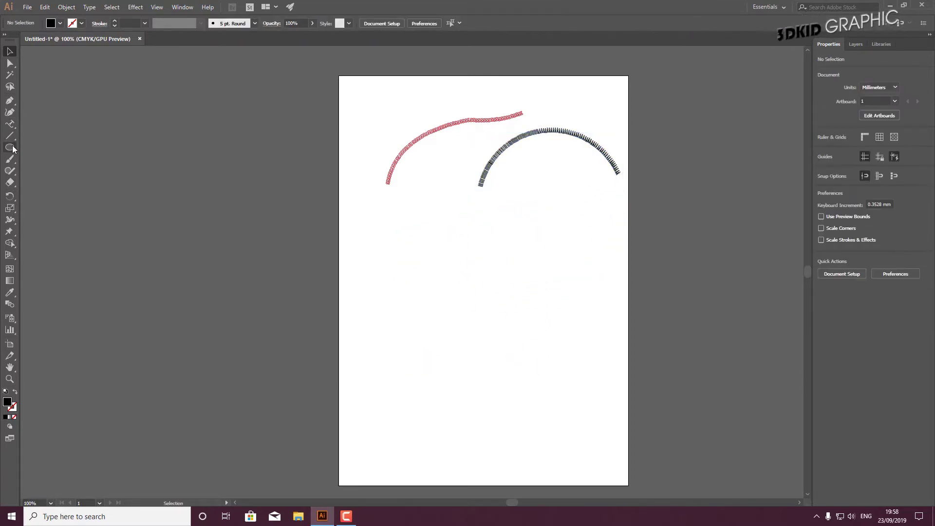
# Draw a rectangle below the arcs and fill it with Lorem ipsum placeholder text.
pyautogui.moveTo(12, 148); pyautogui.dragTo(41, 145)
pyautogui.scroll(-2, 406, 254)
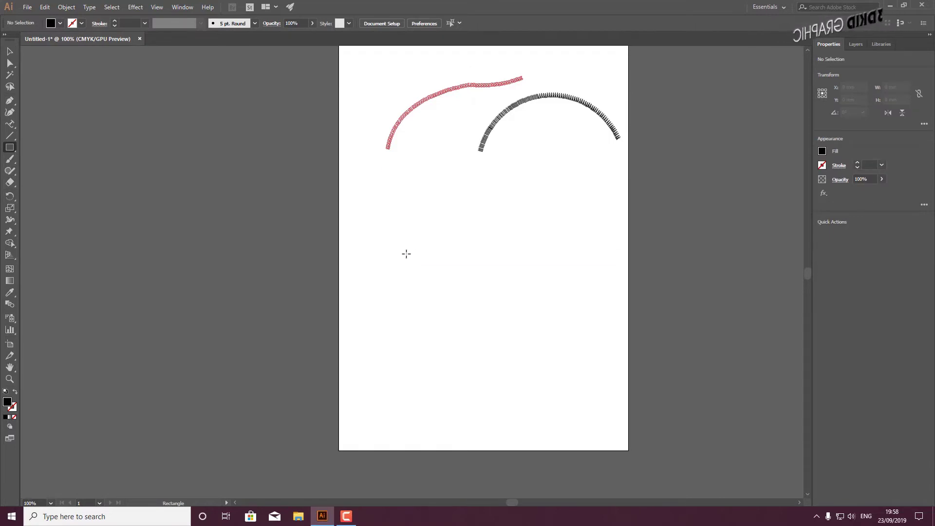
pyautogui.moveTo(361, 200); pyautogui.dragTo(536, 338)
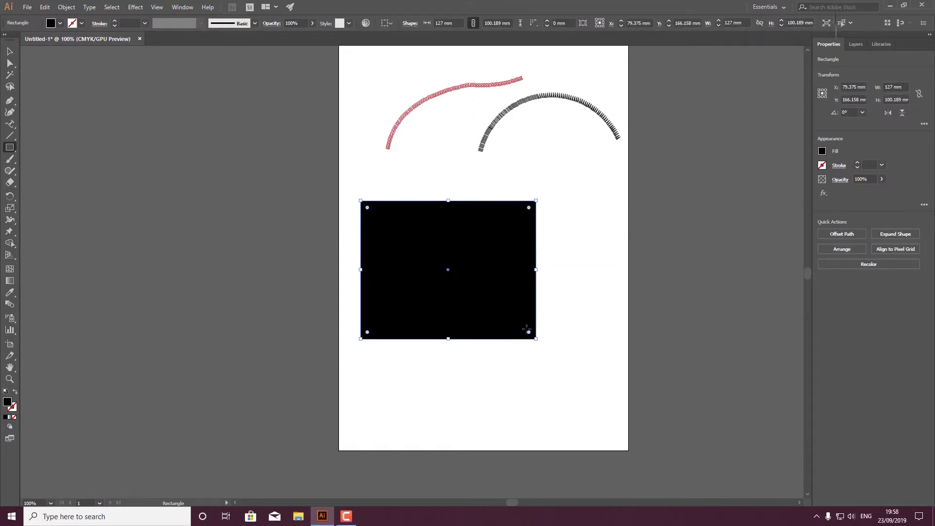
pyautogui.click(10, 123)
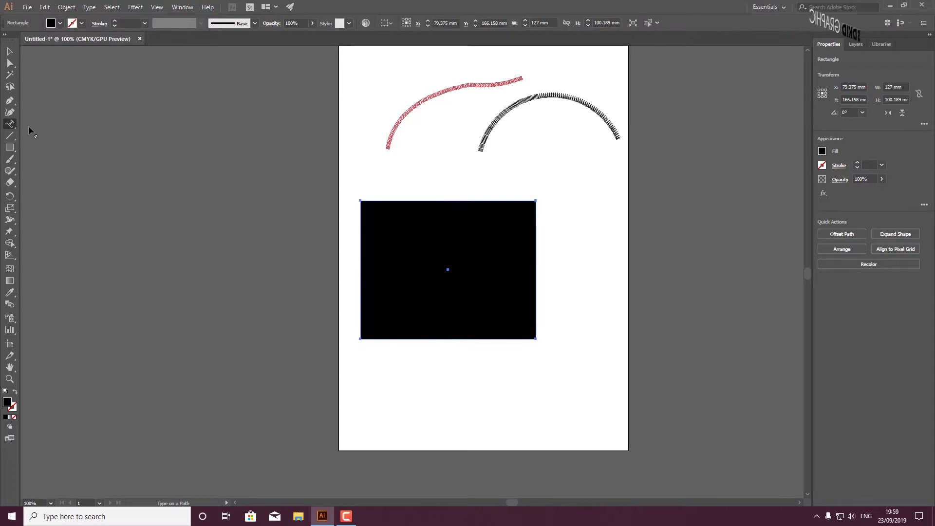
pyautogui.click(10, 124)
pyautogui.click(41, 125)
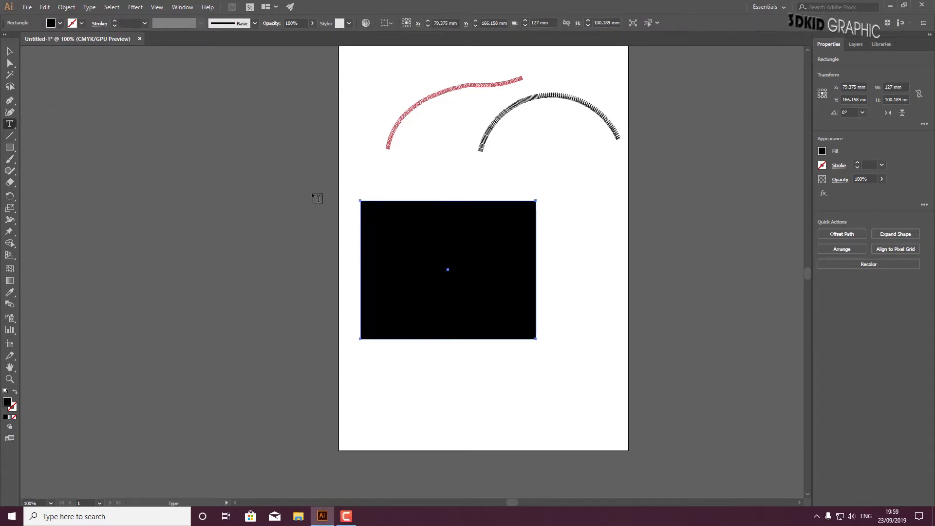
pyautogui.click(363, 203)
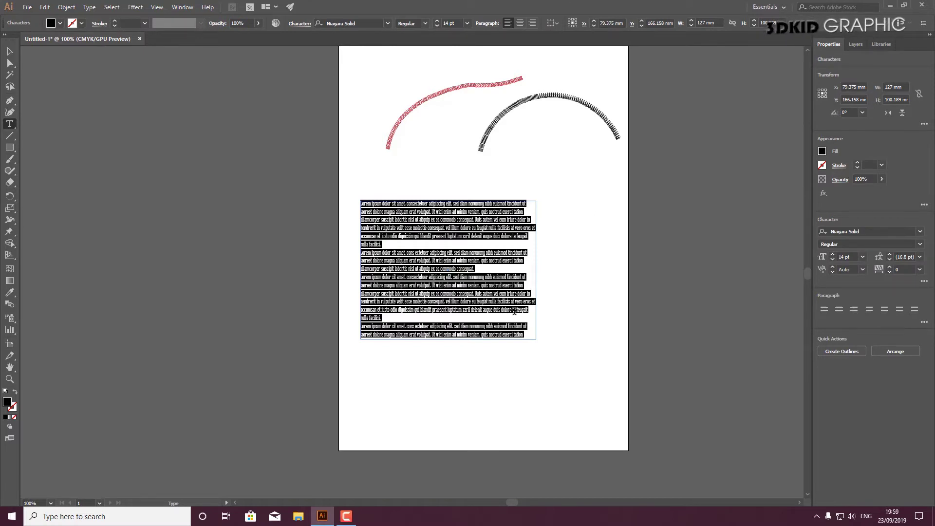
pyautogui.click(14, 52)
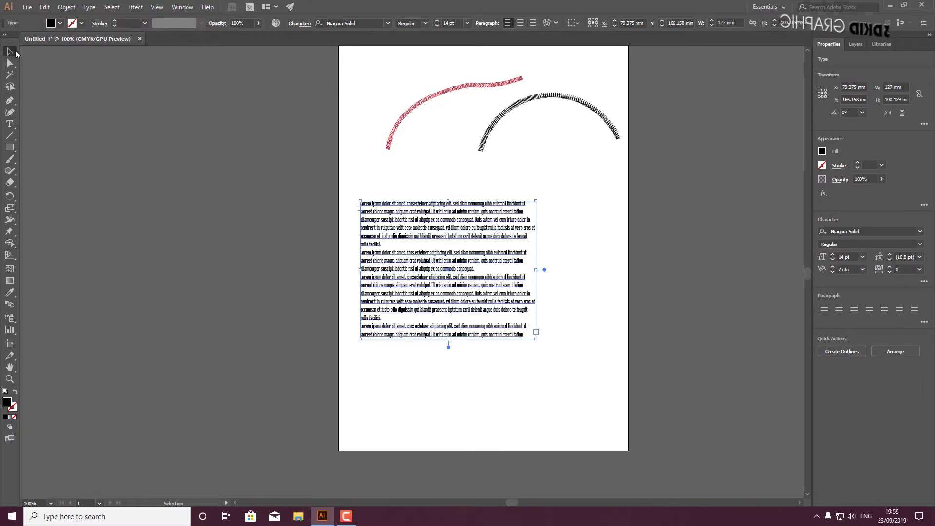
pyautogui.click(488, 24)
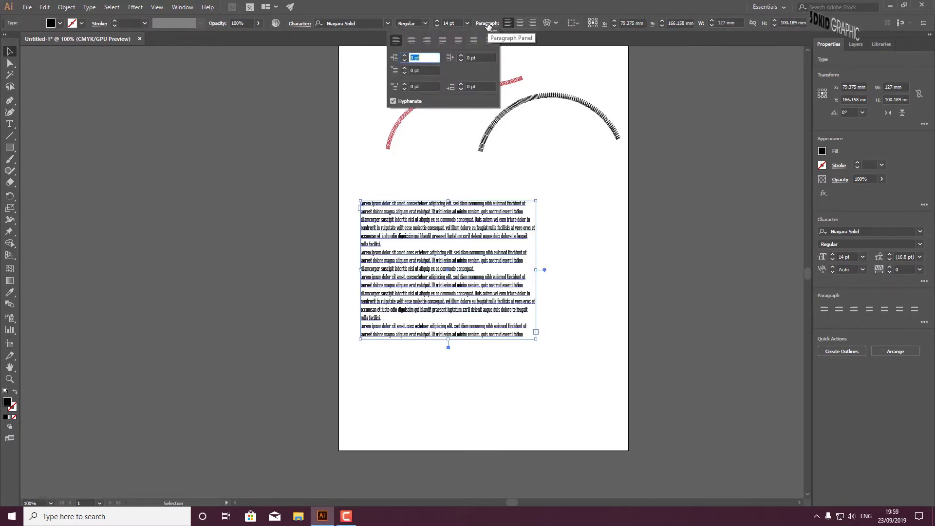
pyautogui.click(474, 40)
pyautogui.click(491, 42)
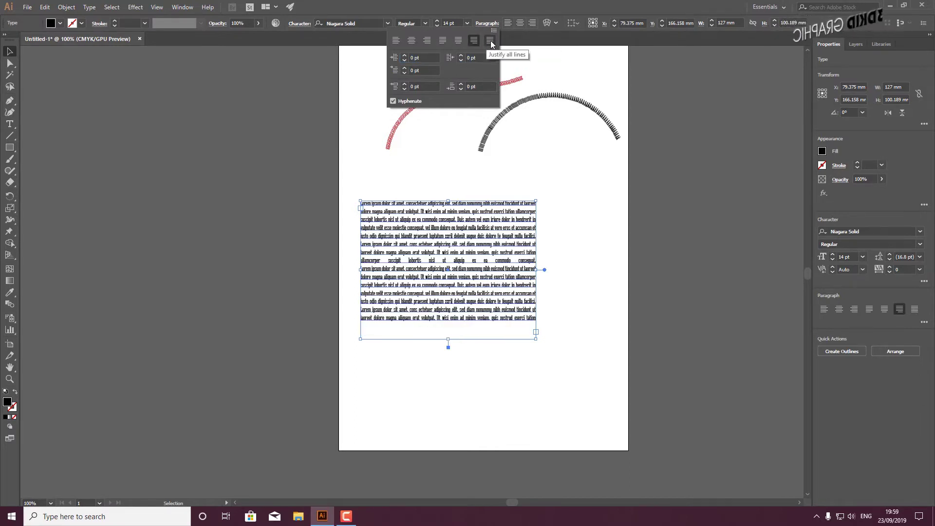
pyautogui.click(396, 41)
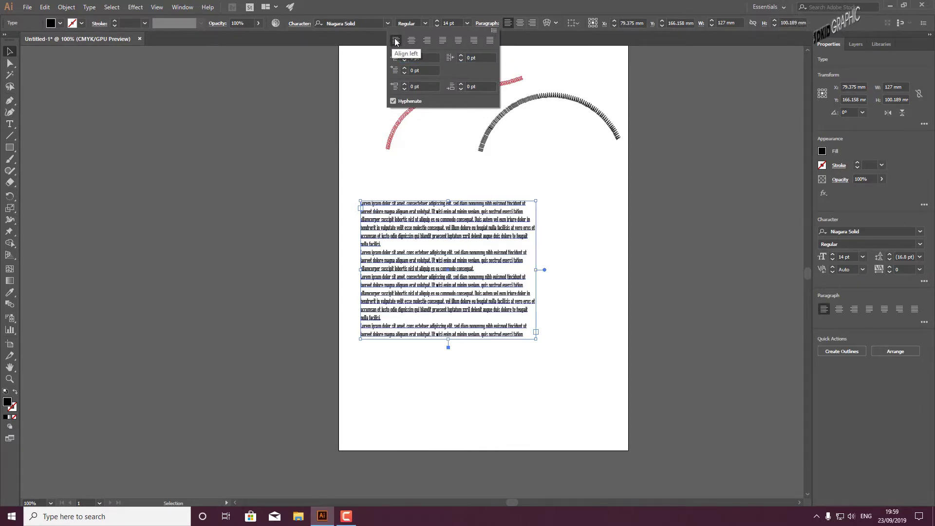
pyautogui.click(429, 43)
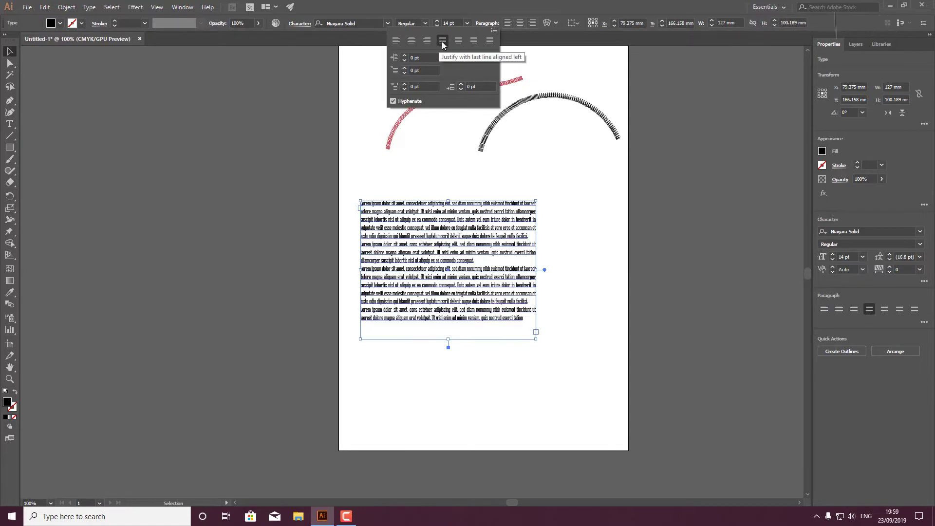
pyautogui.click(442, 42)
pyautogui.click(474, 41)
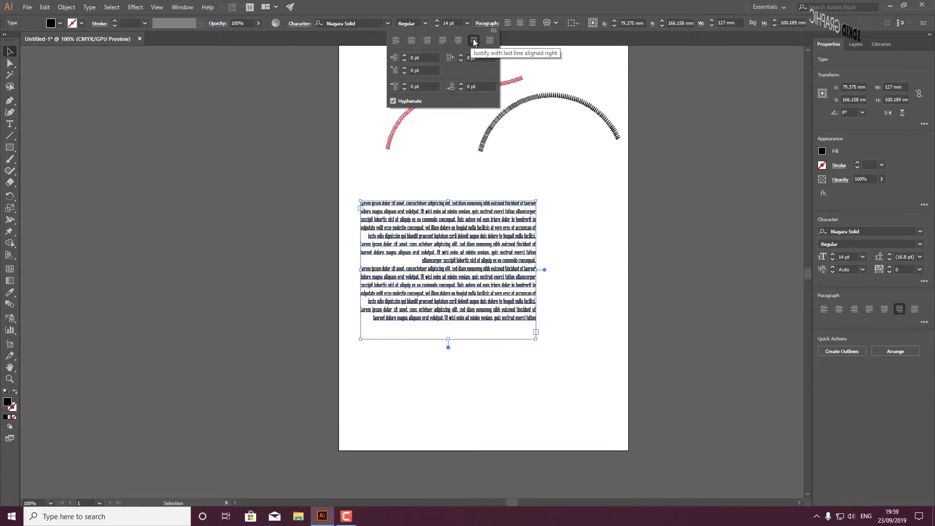
pyautogui.click(397, 40)
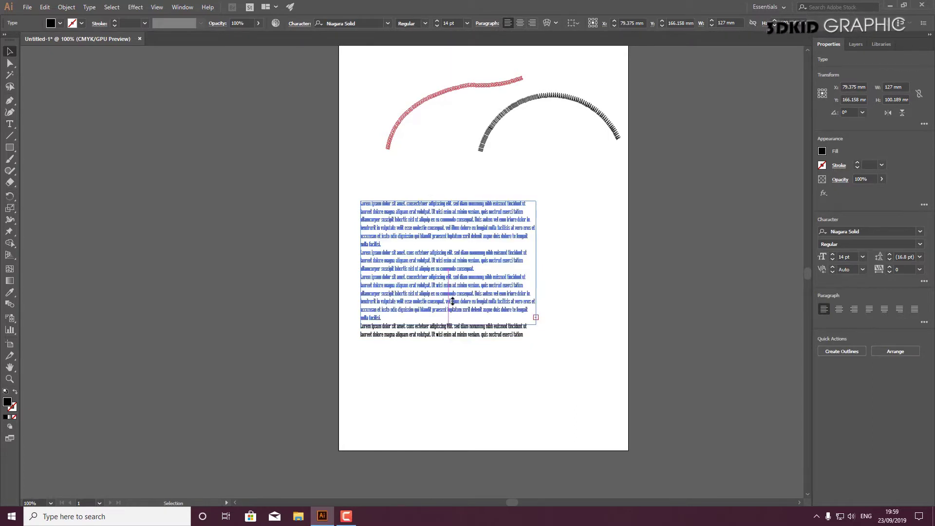
# Shorten the text frame to about half height and set its text to 21 pt.
pyautogui.moveTo(448, 339); pyautogui.dragTo(449, 273)
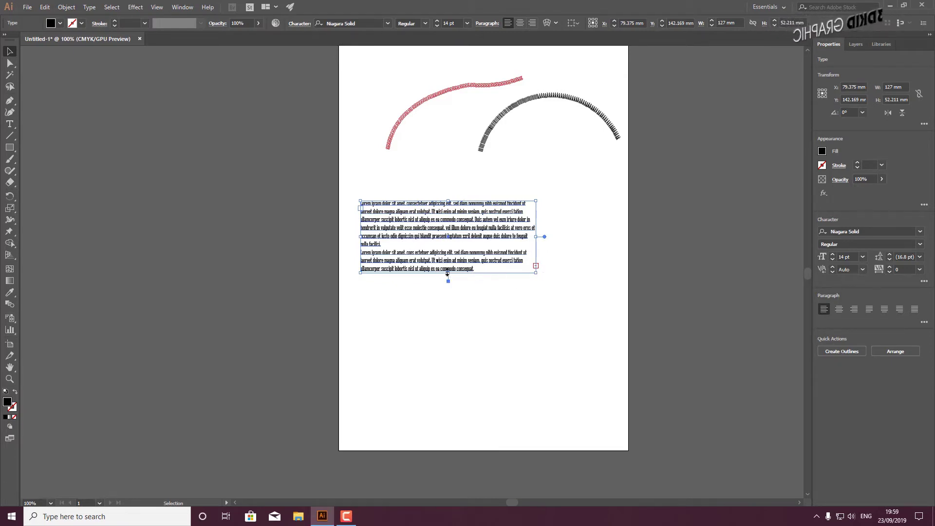
pyautogui.moveTo(448, 274); pyautogui.dragTo(448, 346)
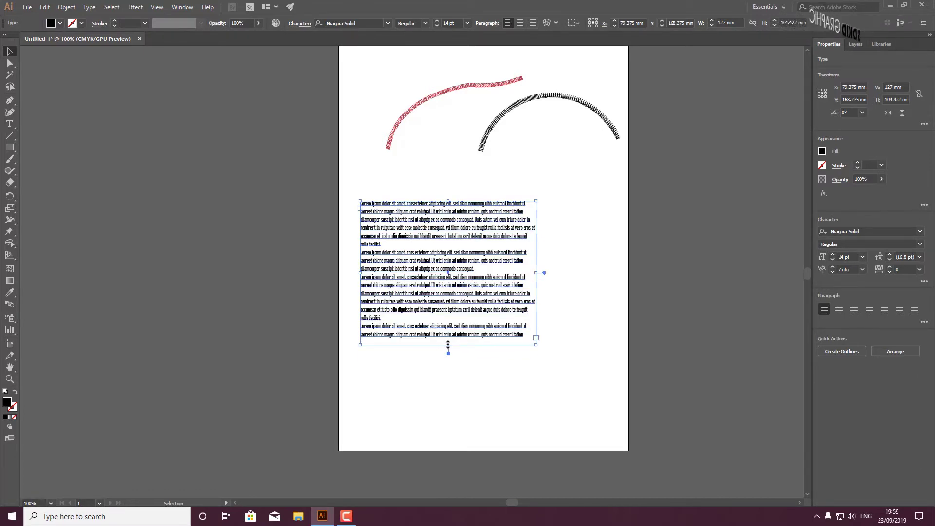
pyautogui.moveTo(448, 345); pyautogui.dragTo(449, 272)
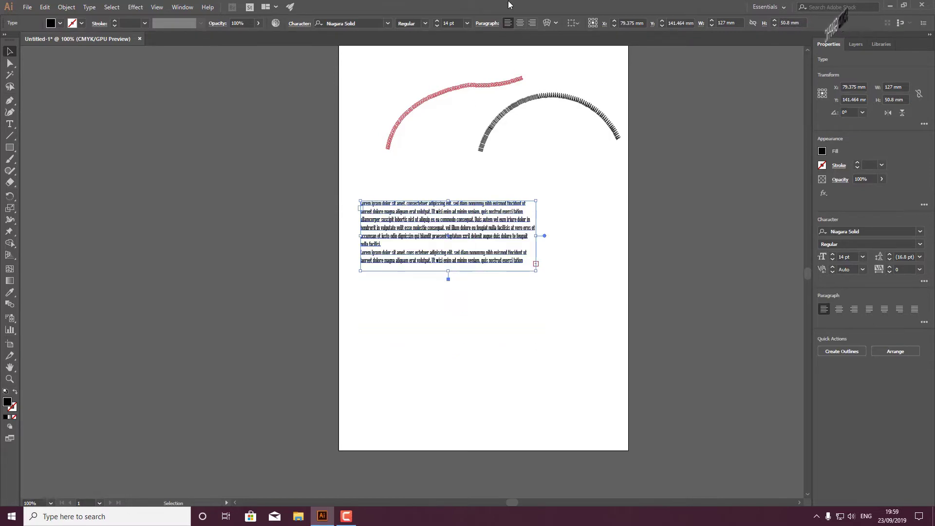
pyautogui.click(467, 23)
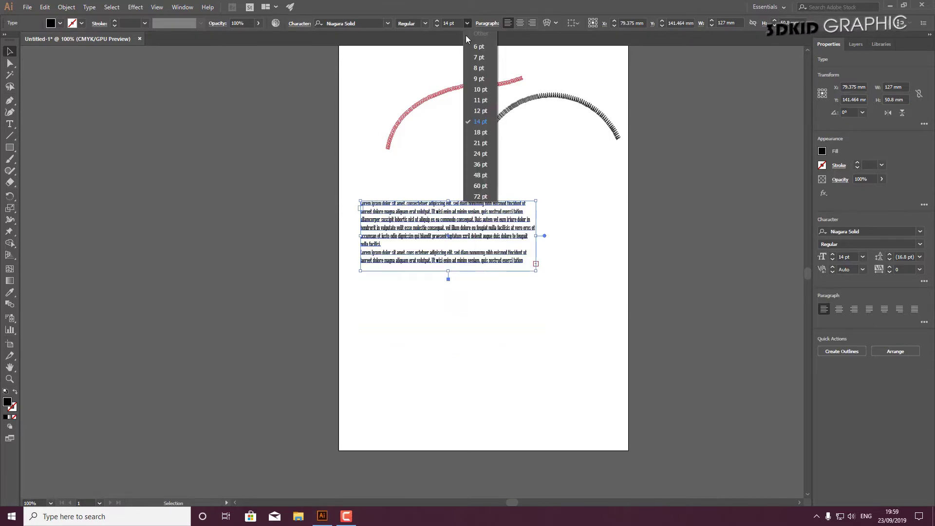
pyautogui.click(480, 79)
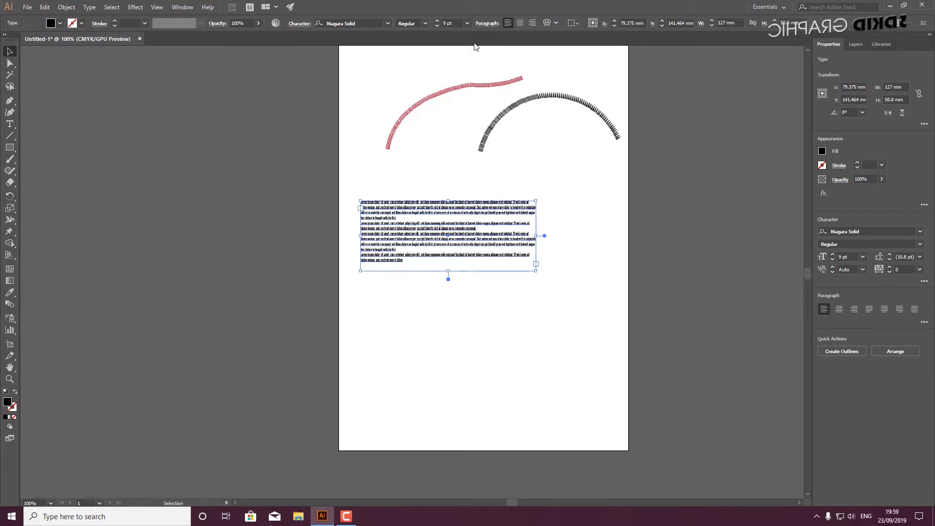
pyautogui.click(470, 23)
pyautogui.click(479, 142)
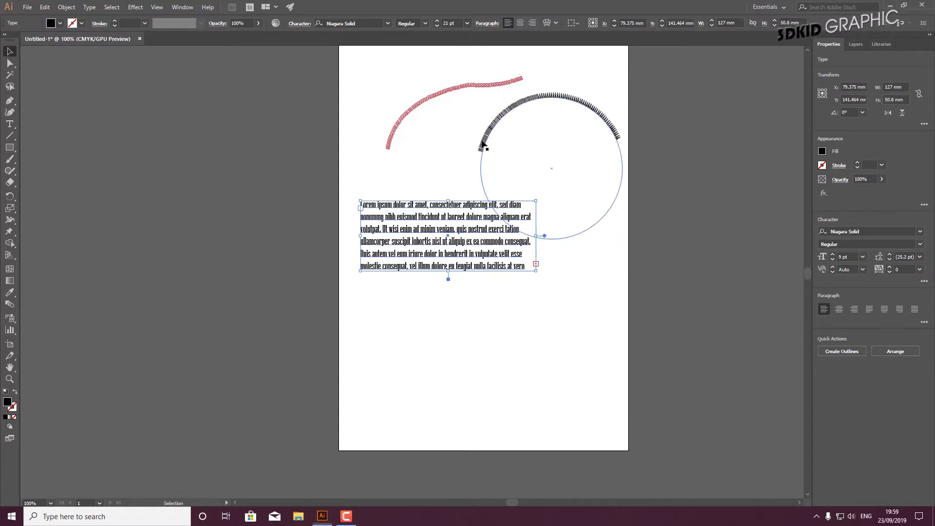
# Extend the frame downward, move it up, then delete the text block.
pyautogui.moveTo(448, 269); pyautogui.dragTo(422, 459)
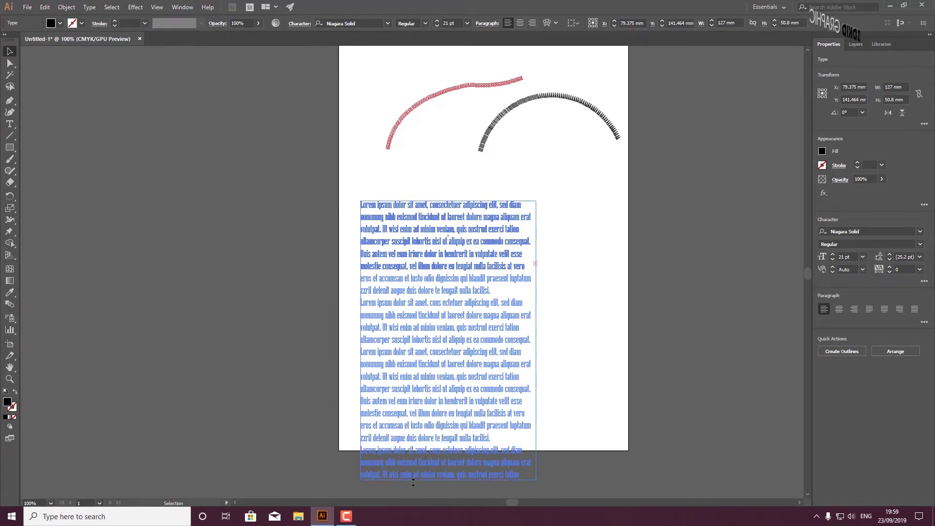
pyautogui.moveTo(423, 460); pyautogui.dragTo(414, 482)
pyautogui.scroll(-2, 428, 433)
pyautogui.scroll(-1, 429, 432)
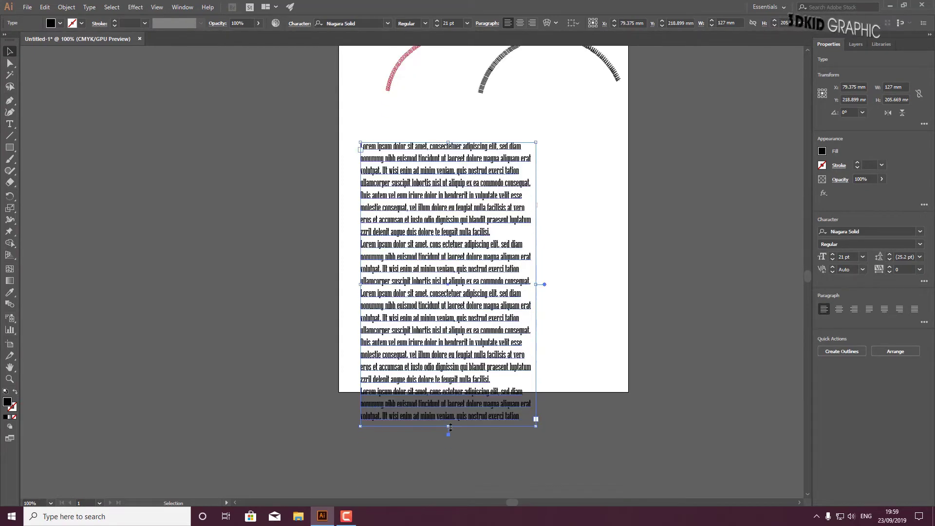
pyautogui.moveTo(450, 427); pyautogui.dragTo(450, 440)
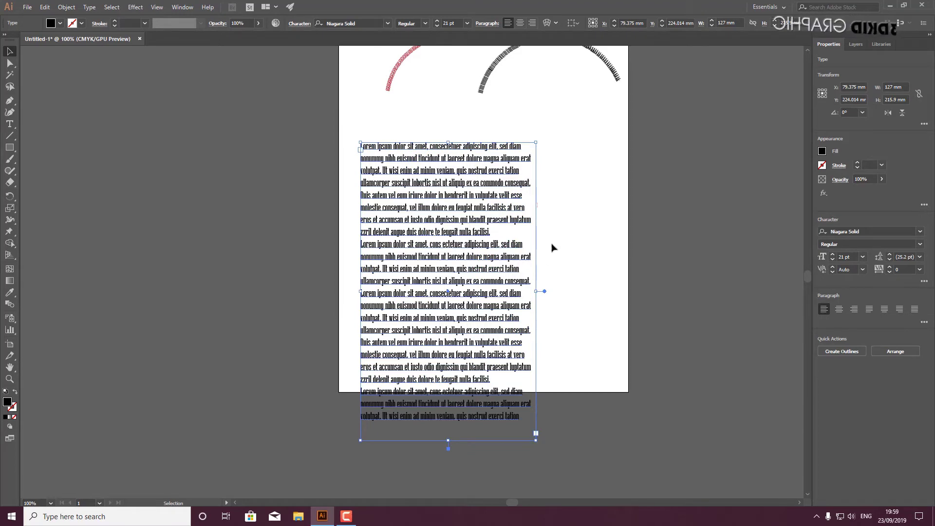
pyautogui.moveTo(491, 298); pyautogui.dragTo(493, 261)
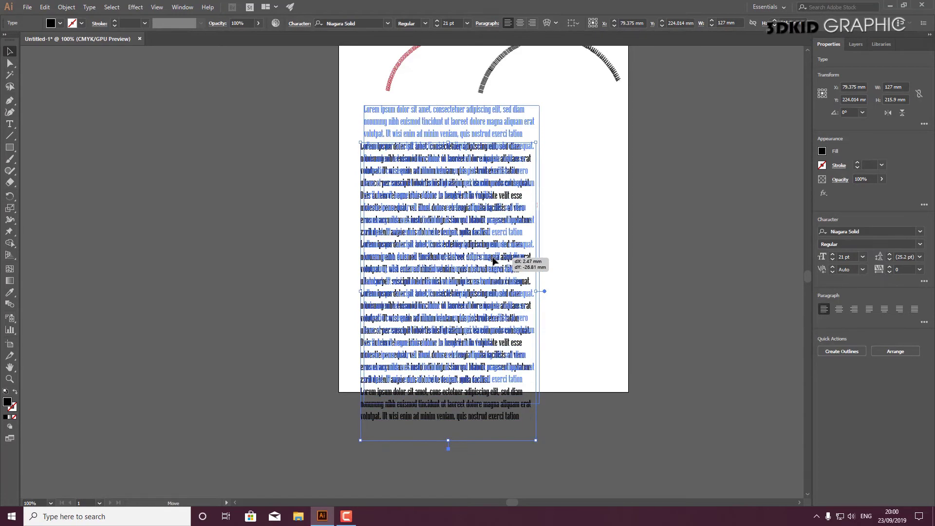
pyautogui.press('Delete')
# Draw a small circle and fill it with placeholder text.
pyautogui.click(10, 147)
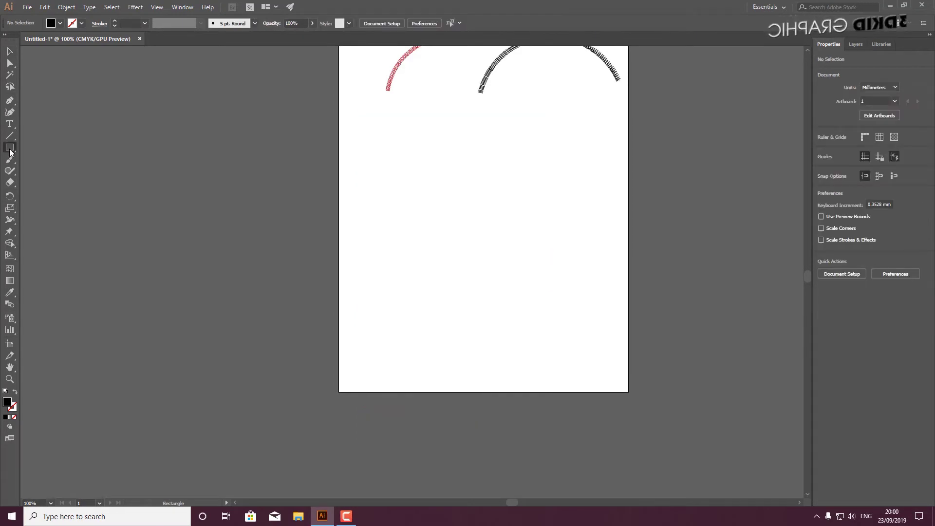
pyautogui.click(47, 172)
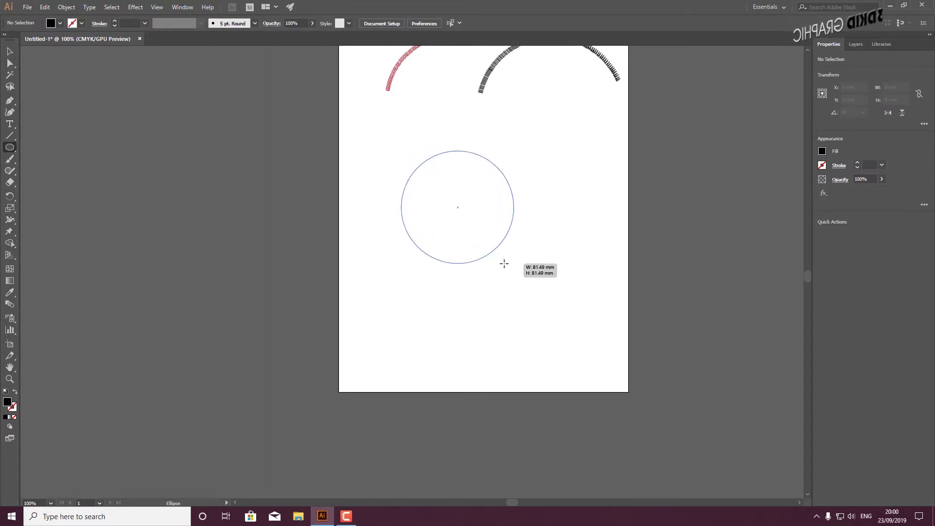
pyautogui.moveTo(490, 248); pyautogui.dragTo(514, 263)
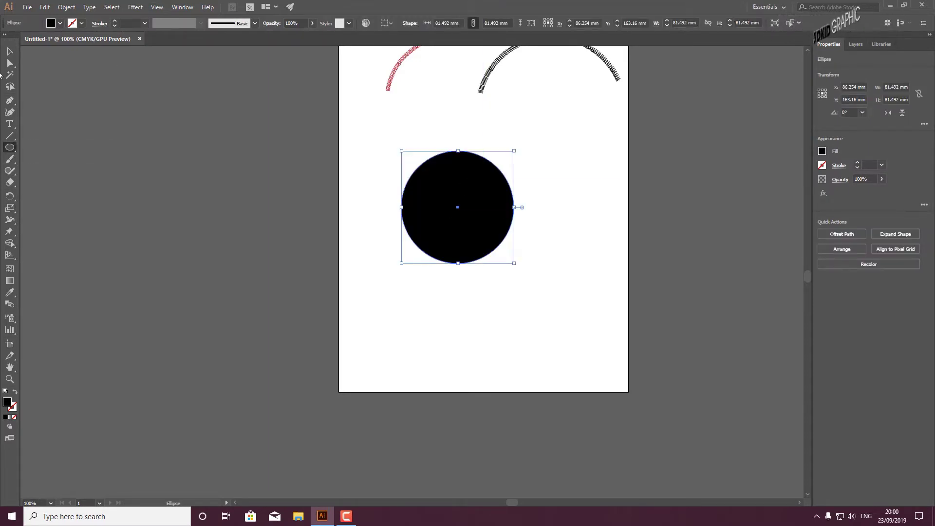
pyautogui.click(9, 125)
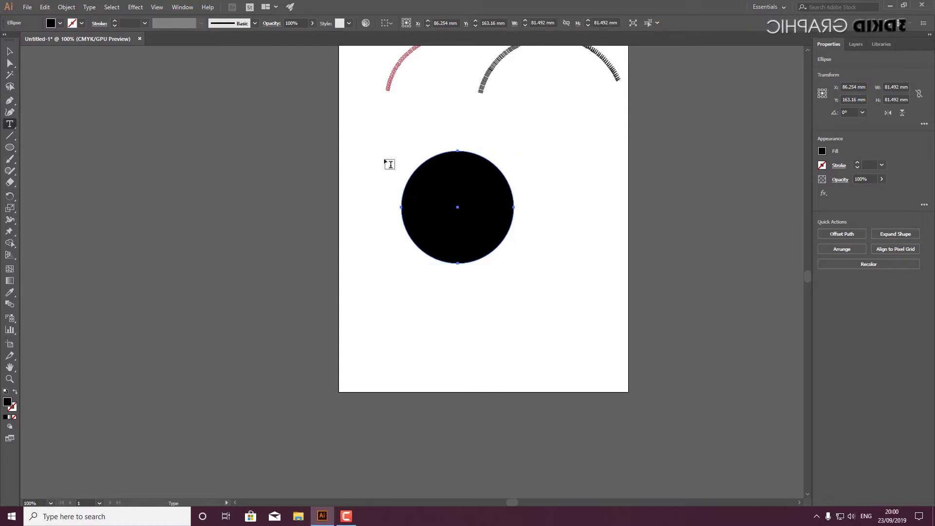
pyautogui.click(444, 161)
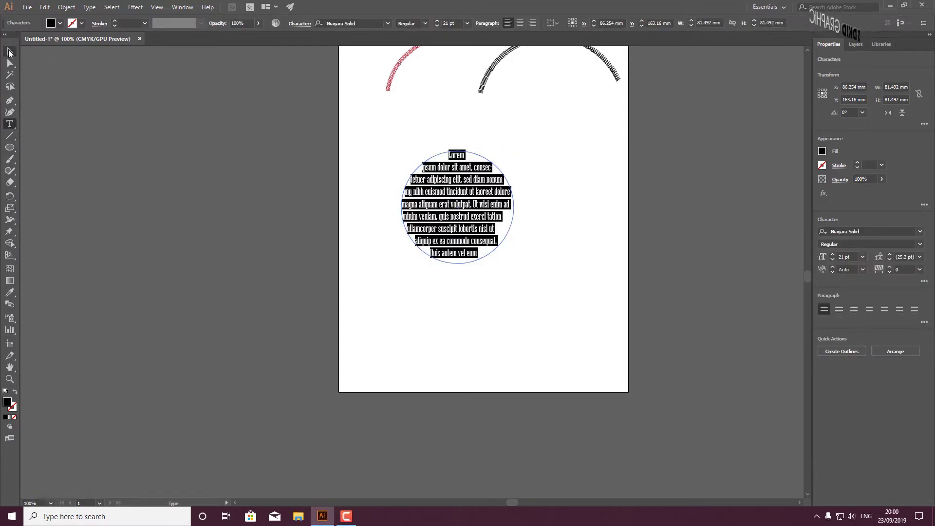
pyautogui.click(7, 57)
# Make the circle text orange at 12 pt and move it up-left beneath the red curve.
pyautogui.click(60, 23)
pyautogui.click(63, 39)
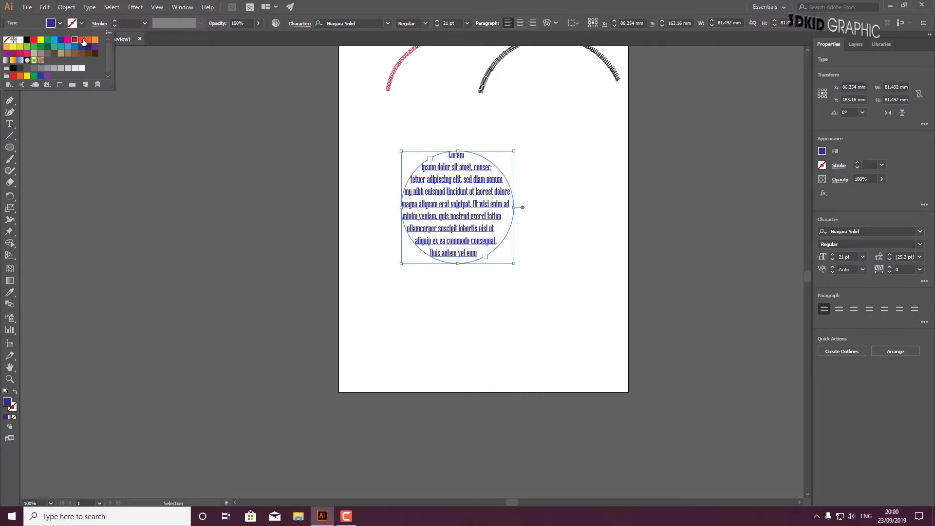
pyautogui.click(95, 39)
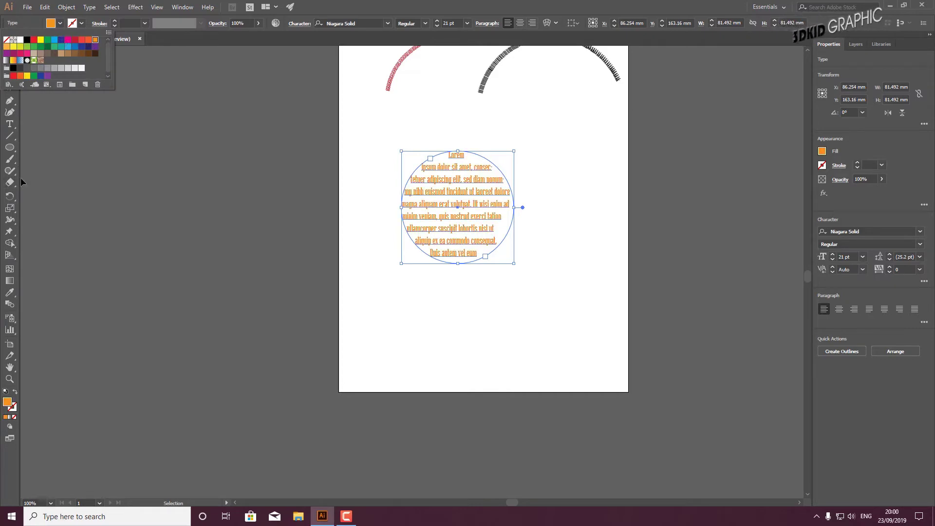
pyautogui.click(470, 24)
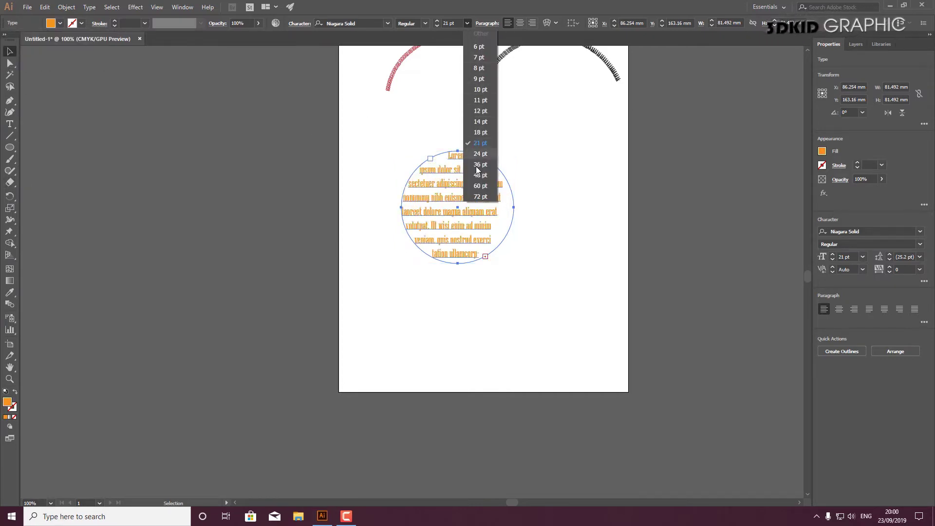
pyautogui.click(484, 117)
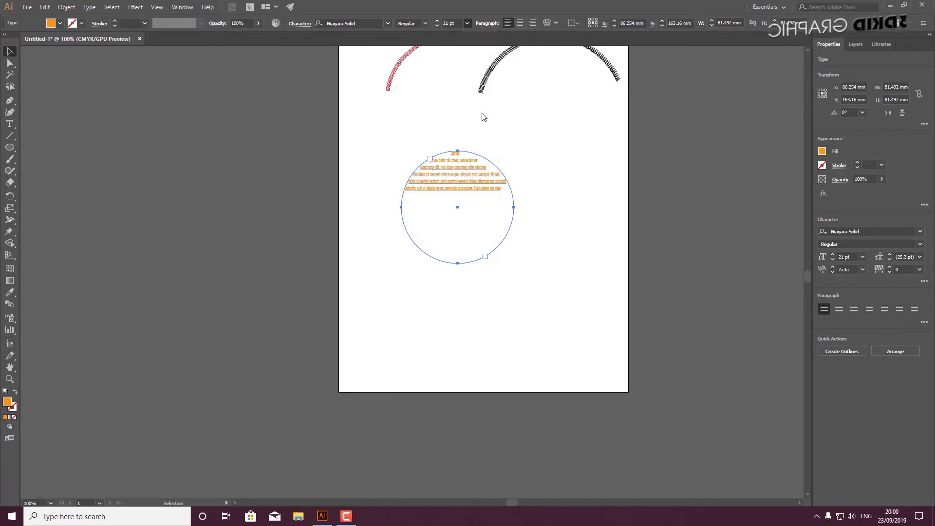
pyautogui.click(286, 153)
pyautogui.moveTo(478, 175); pyautogui.dragTo(445, 134)
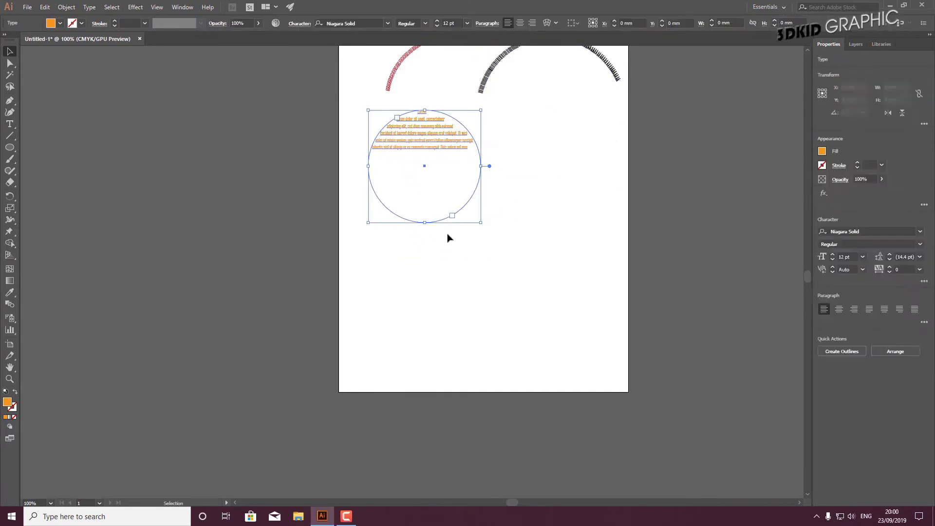
pyautogui.click(448, 238)
pyautogui.click(443, 134)
pyautogui.click(434, 263)
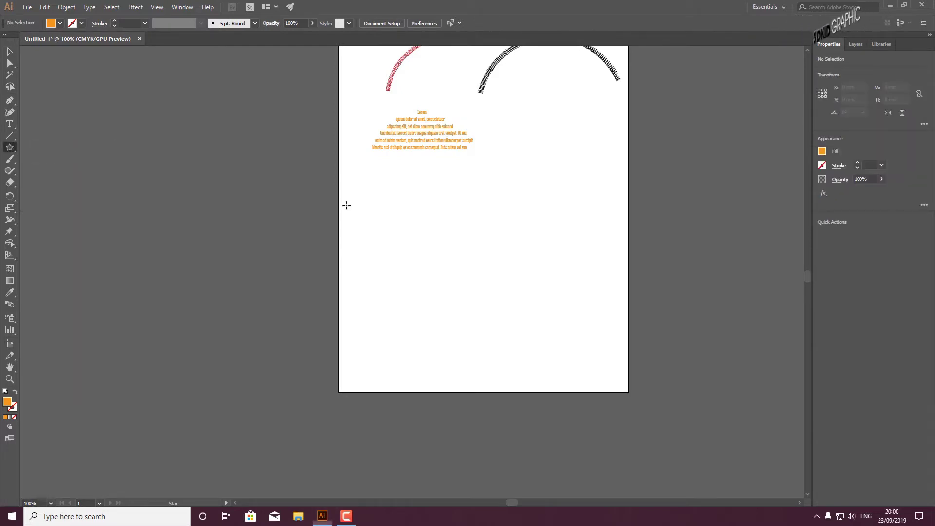
# Draw a star, fill it with placeholder text, and move it up and right.
pyautogui.moveTo(13, 148); pyautogui.dragTo(44, 195)
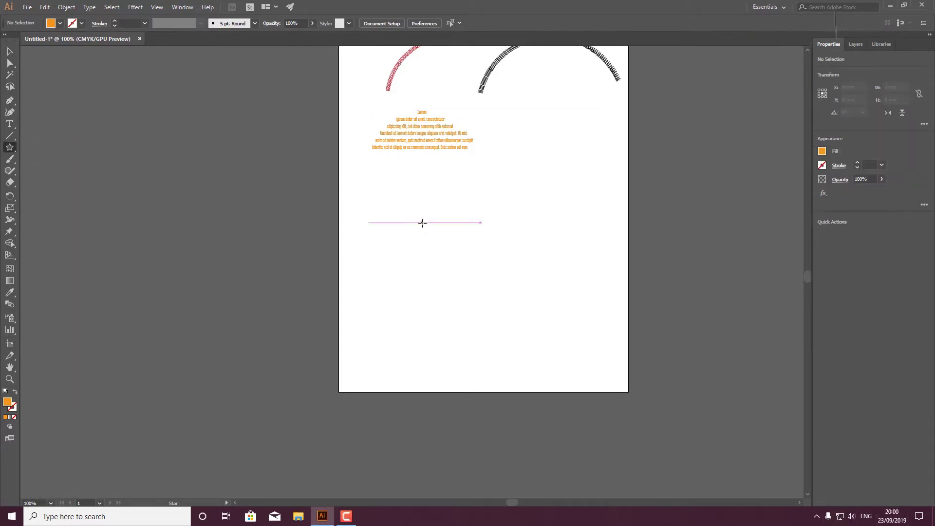
pyautogui.moveTo(422, 220); pyautogui.dragTo(453, 265)
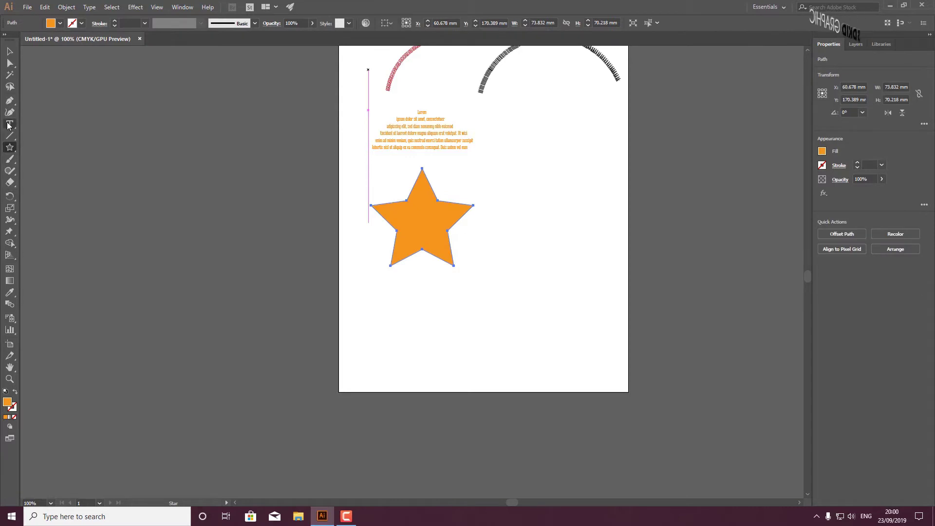
pyautogui.click(9, 125)
pyautogui.click(422, 189)
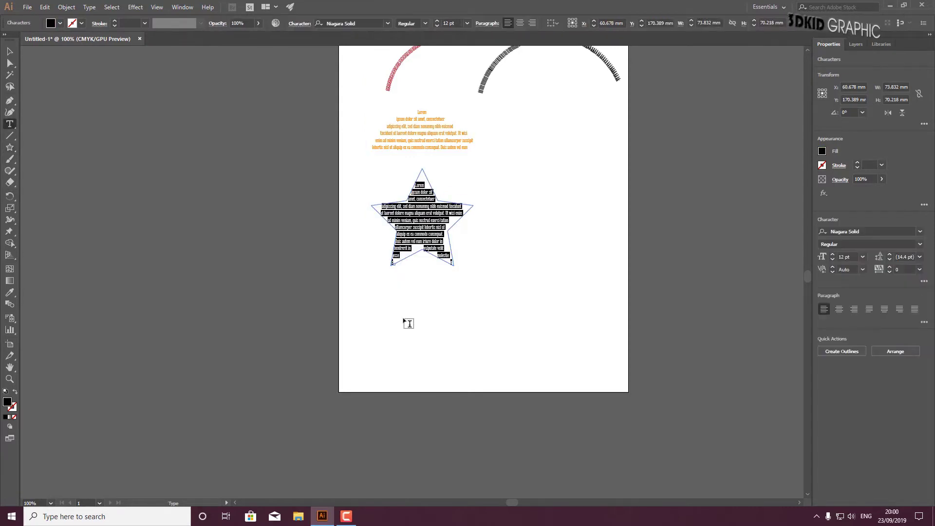
pyautogui.click(9, 52)
pyautogui.moveTo(424, 236); pyautogui.dragTo(539, 173)
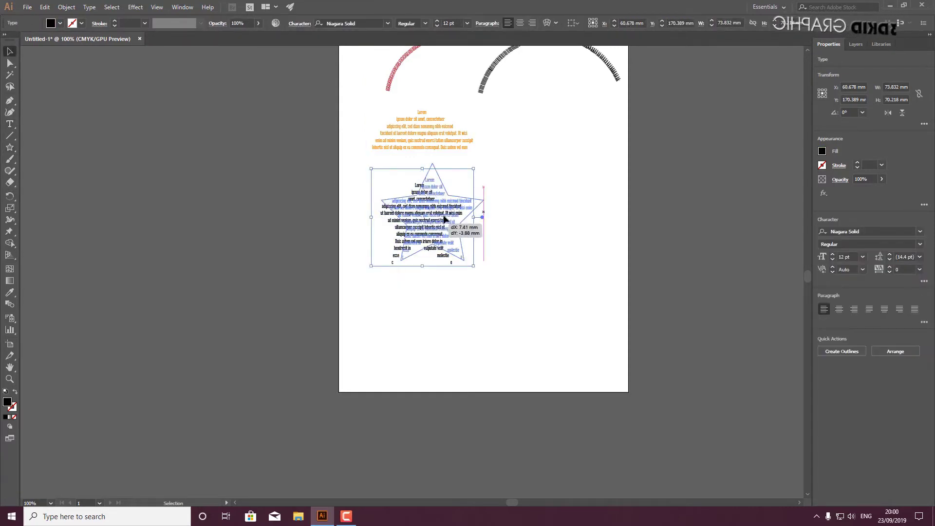
pyautogui.click(563, 306)
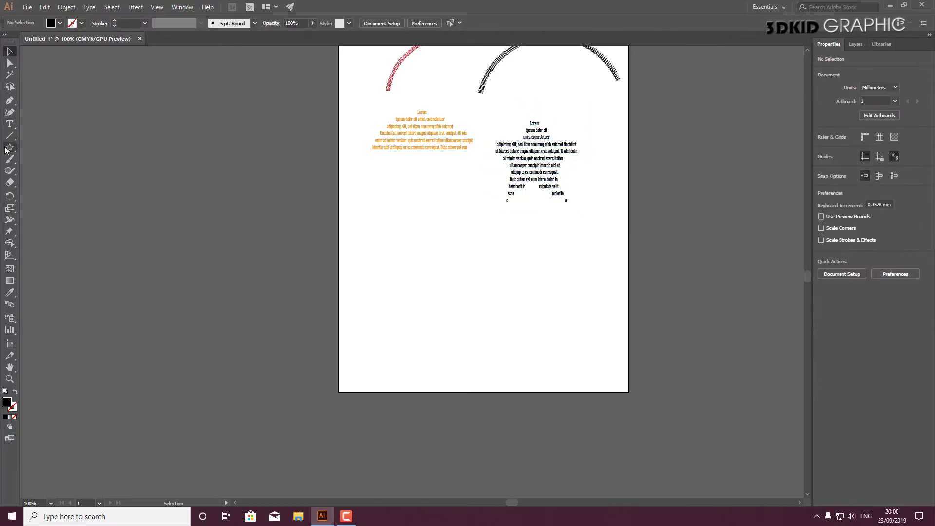
# Draw a rounded rectangle, fill it with placeholder text, and move it up-left.
pyautogui.click(9, 147)
pyautogui.click(42, 159)
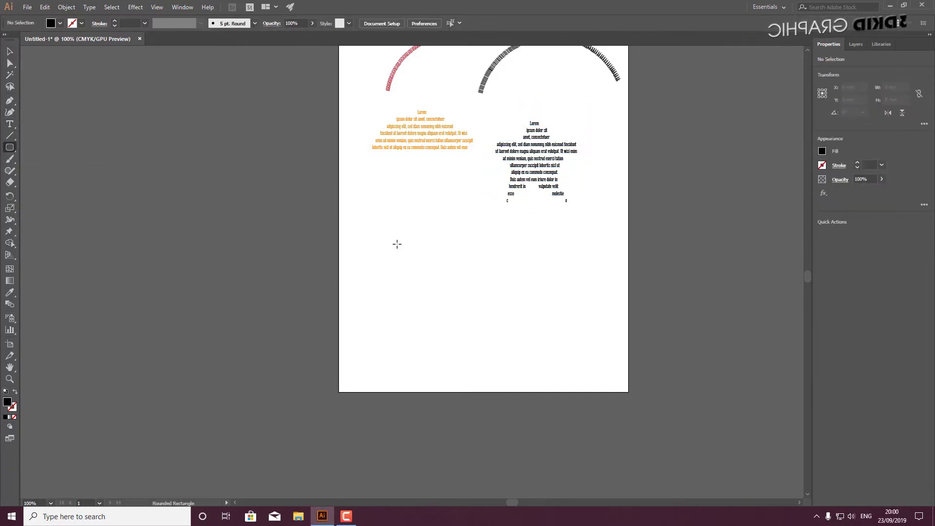
pyautogui.moveTo(391, 237); pyautogui.dragTo(481, 322)
pyautogui.press('t')
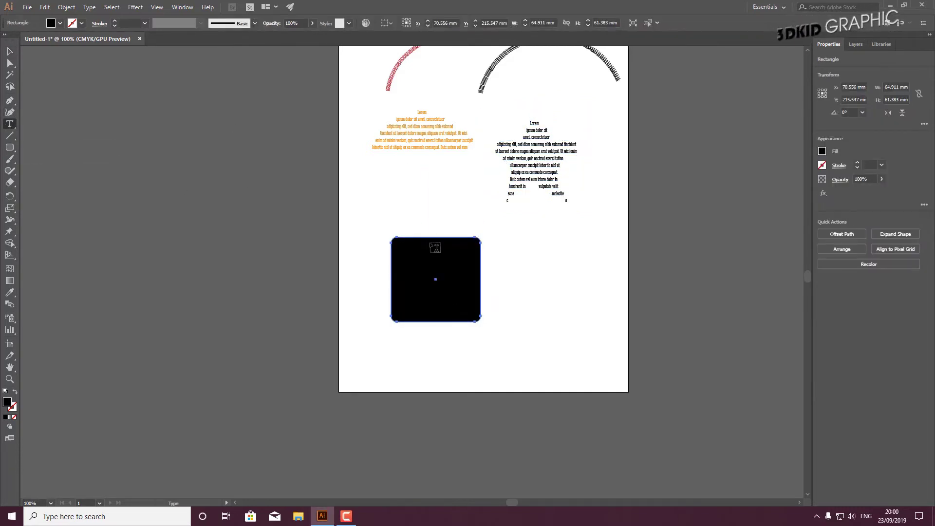
pyautogui.click(425, 244)
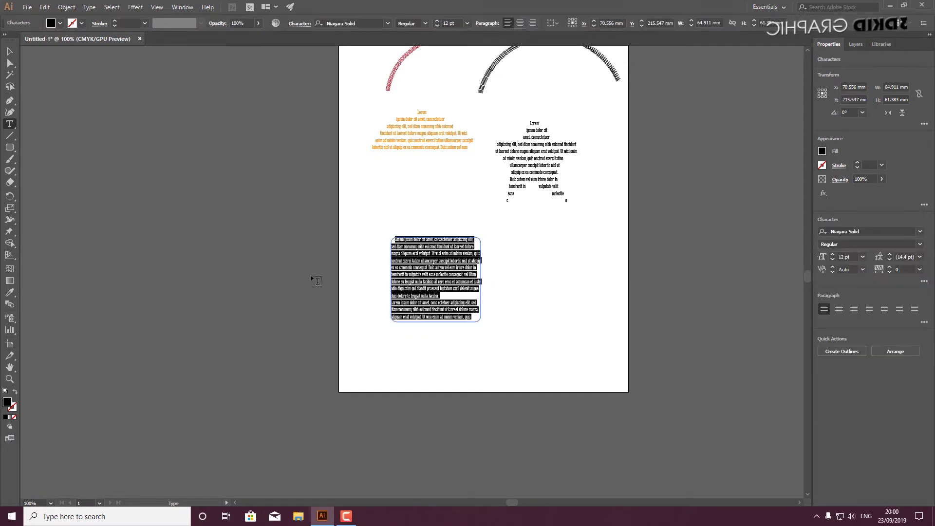
pyautogui.click(11, 50)
pyautogui.moveTo(444, 272); pyautogui.dragTo(409, 209)
pyautogui.click(459, 223)
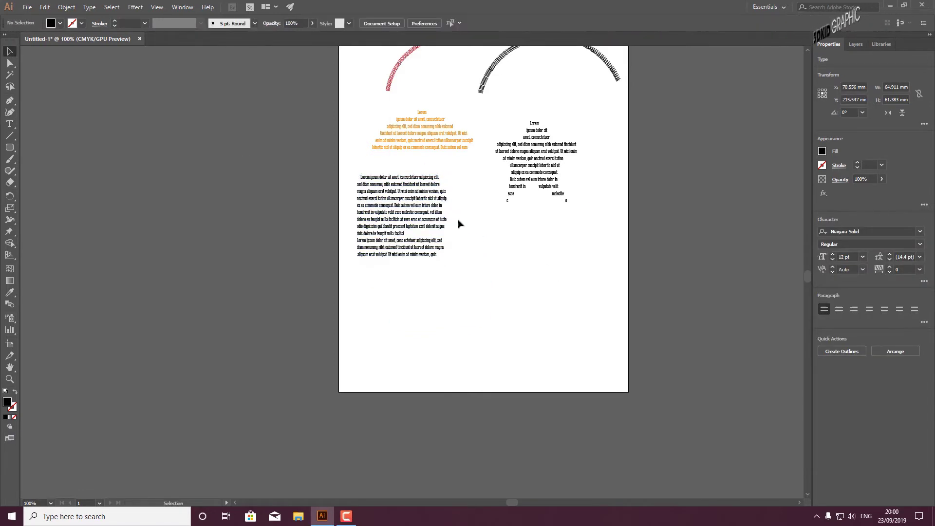
# Draw a closed leaf-shaped path near the page bottom with the Pen tool.
pyautogui.press('p')
pyautogui.click(484, 331)
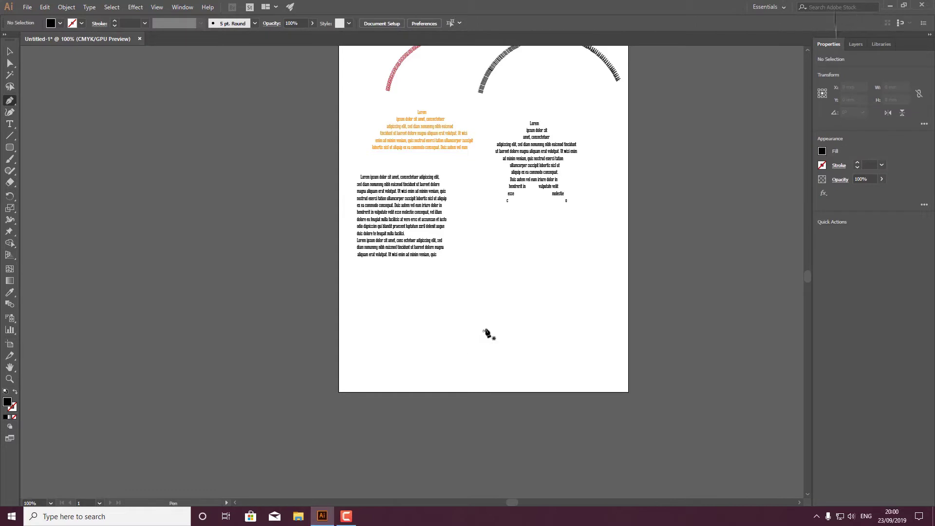
pyautogui.moveTo(525, 262); pyautogui.dragTo(585, 236)
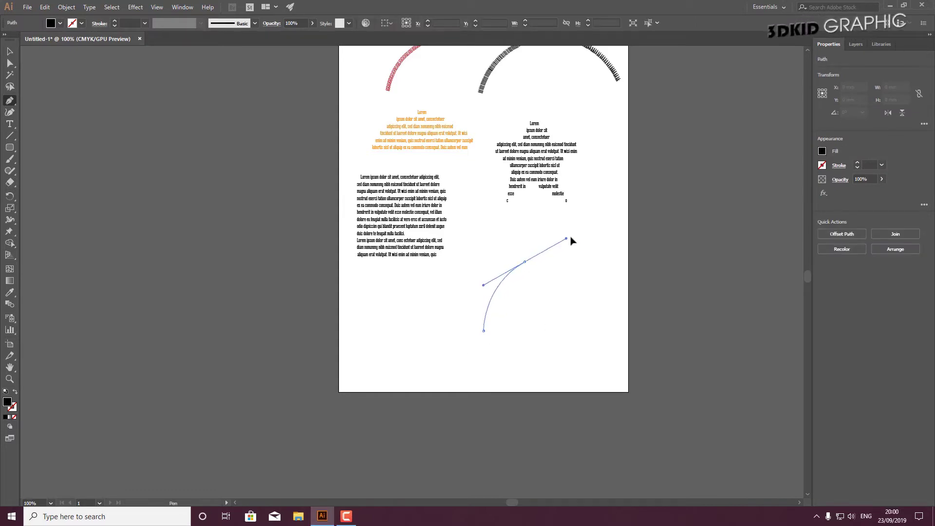
pyautogui.click(524, 262)
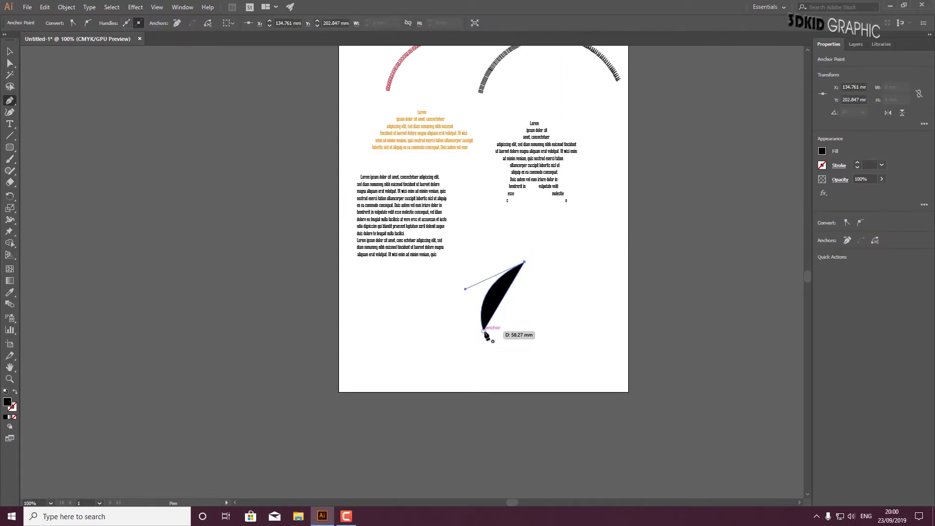
pyautogui.moveTo(484, 331); pyautogui.dragTo(435, 345)
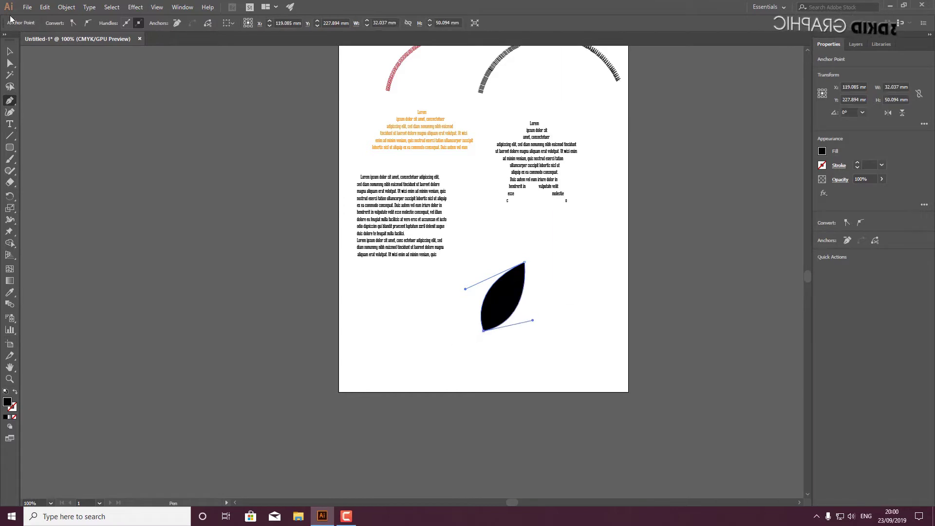
# Fill the leaf with placeholder text, move it up, and adjust its alignment.
pyautogui.click(10, 124)
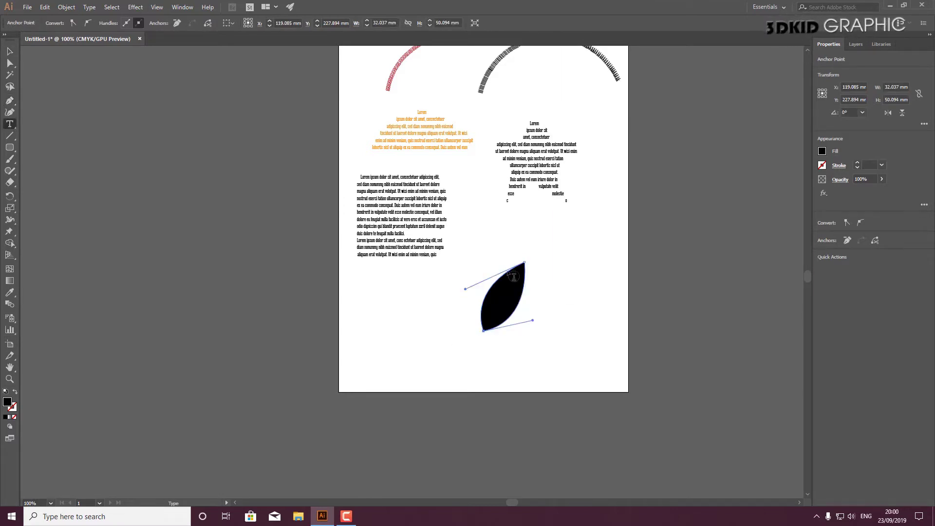
pyautogui.click(518, 275)
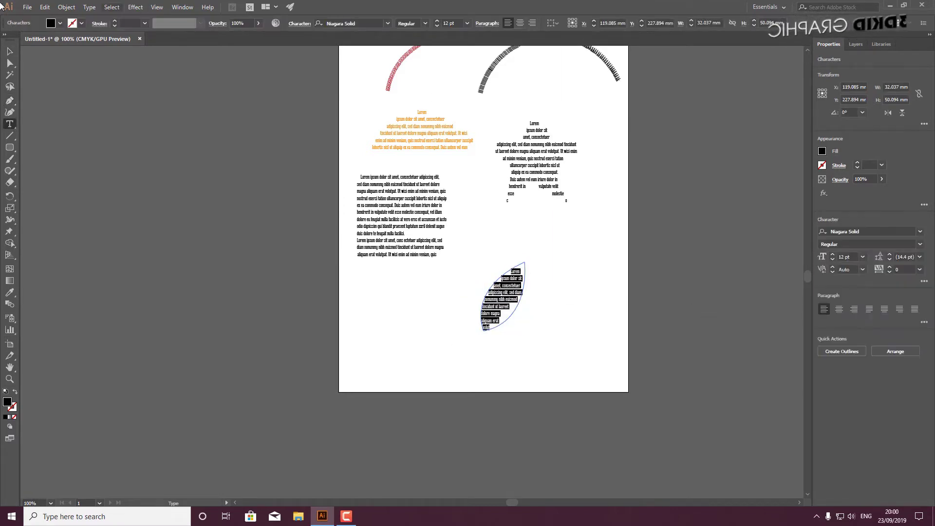
pyautogui.click(11, 52)
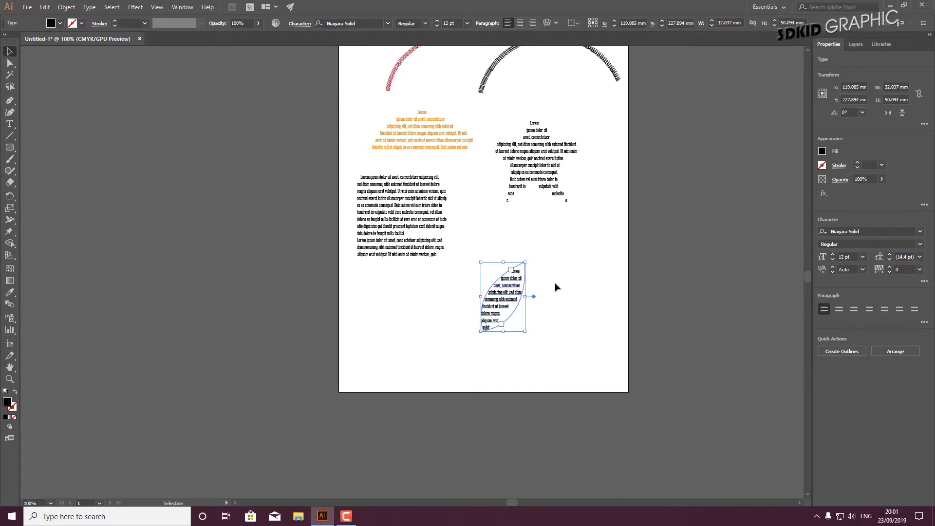
pyautogui.moveTo(510, 292); pyautogui.dragTo(503, 255)
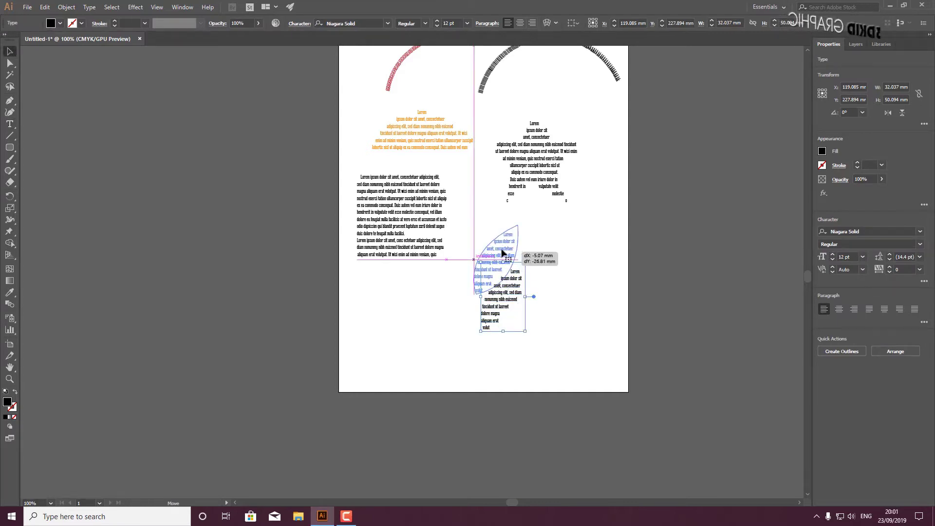
pyautogui.click(523, 23)
pyautogui.click(595, 247)
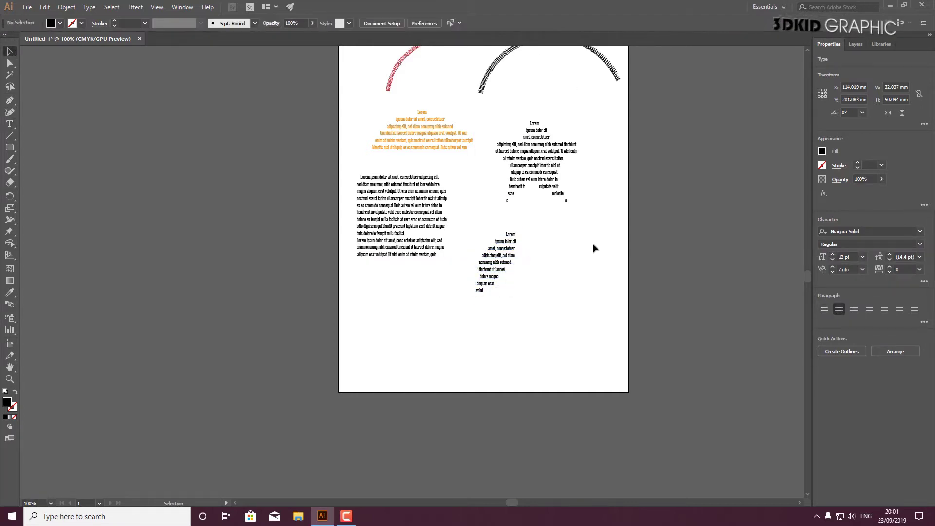
pyautogui.click(505, 262)
pyautogui.click(511, 22)
pyautogui.click(595, 148)
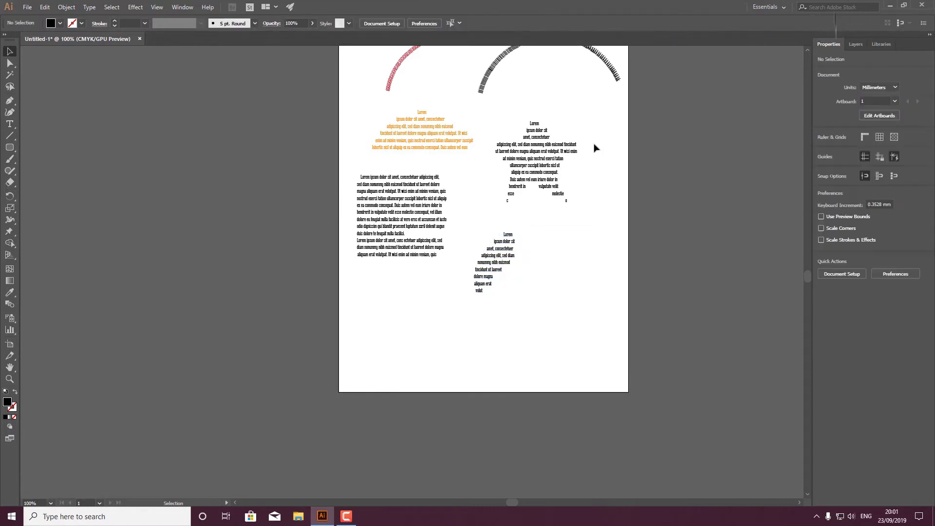
# Zoom out, select all artwork with Ctrl+A, and delete it.
pyautogui.scroll(3, 595, 148)
pyautogui.hotkey('ctrl', '-')
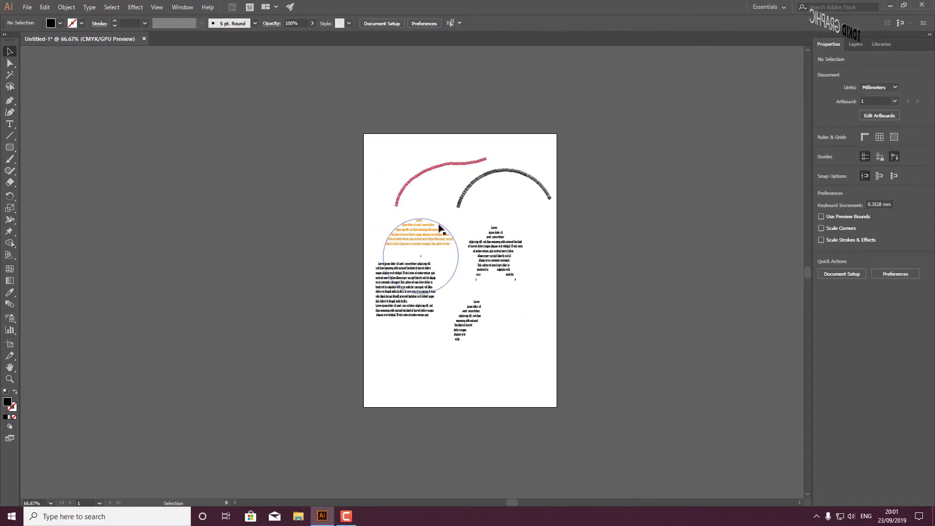
pyautogui.hotkey('ctrl', 'a')
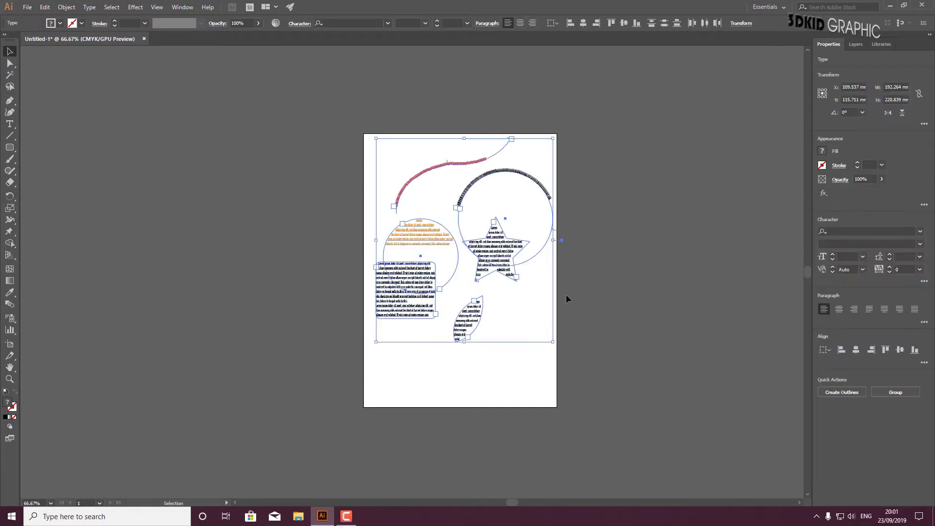
pyautogui.press('Delete')
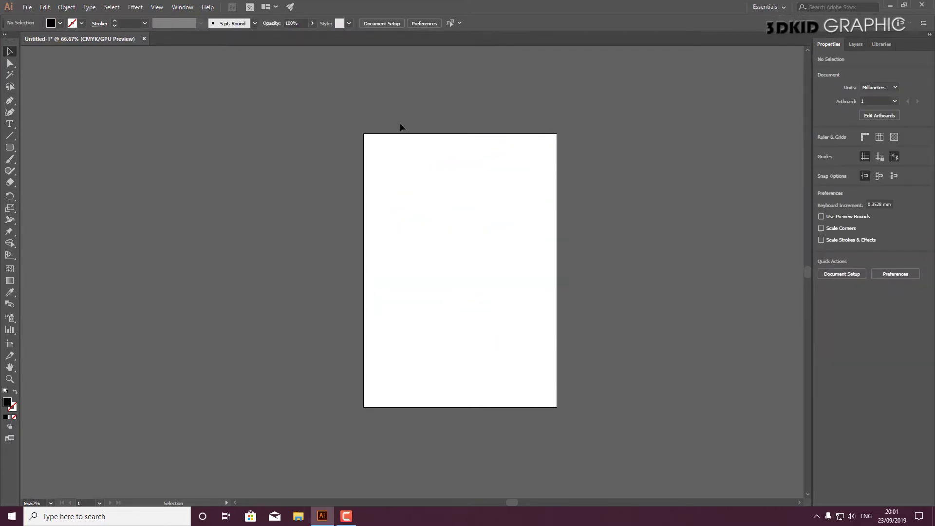
# Browse File > Place to Desktop > BAI TAP > Giao trinh Illustrator, showing extra large thumbnails.
pyautogui.click(27, 8)
pyautogui.click(59, 162)
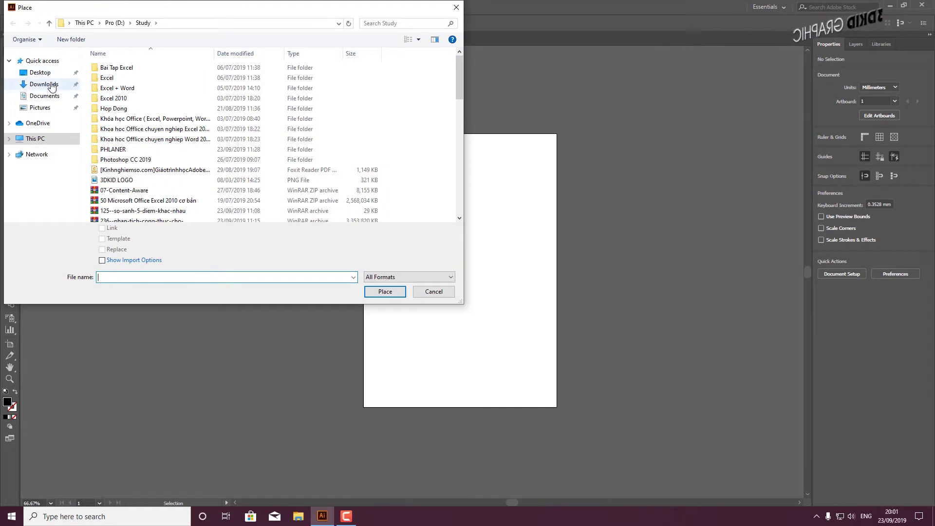
pyautogui.click(40, 73)
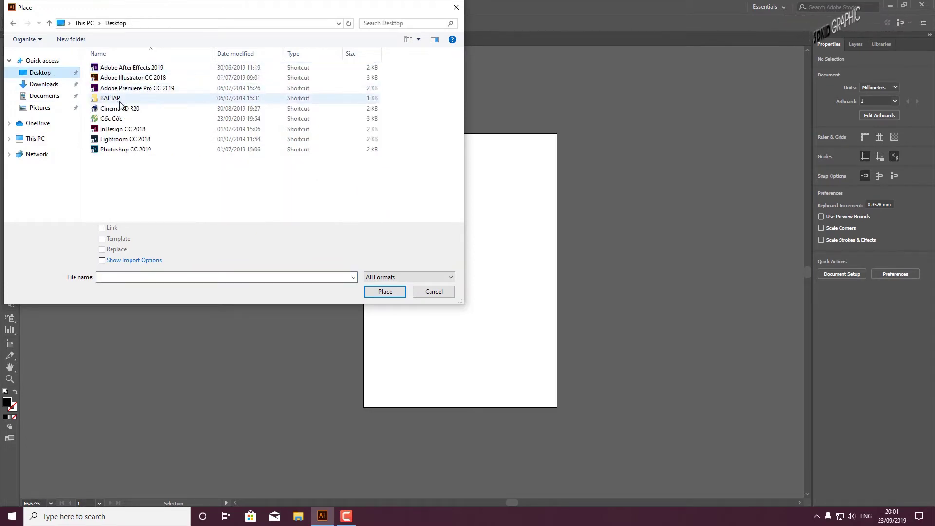
pyautogui.doubleClick(119, 99)
pyautogui.doubleClick(132, 140)
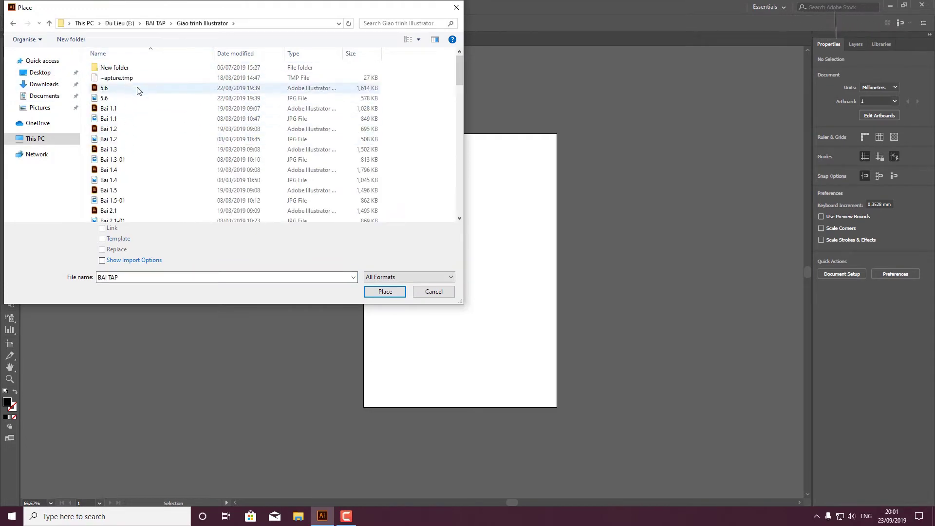
pyautogui.click(418, 39)
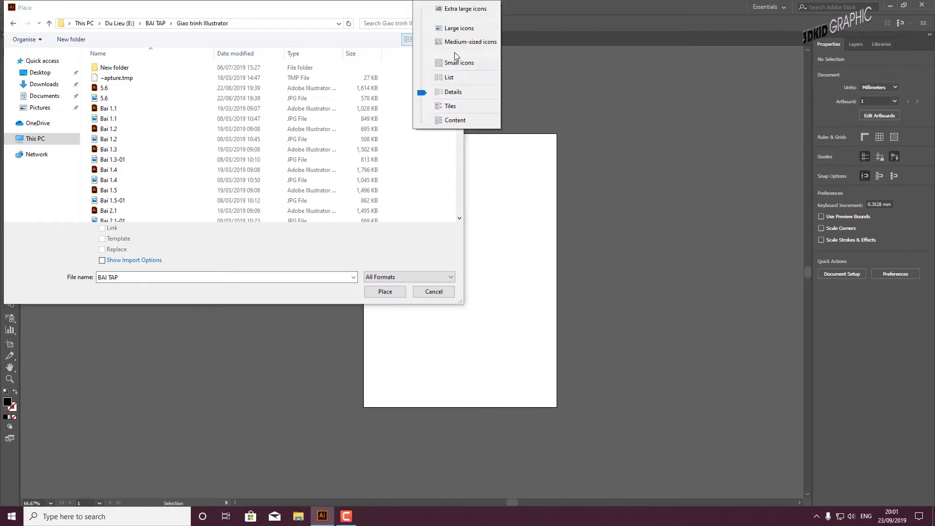
pyautogui.click(467, 10)
pyautogui.scroll(-5, 280, 143)
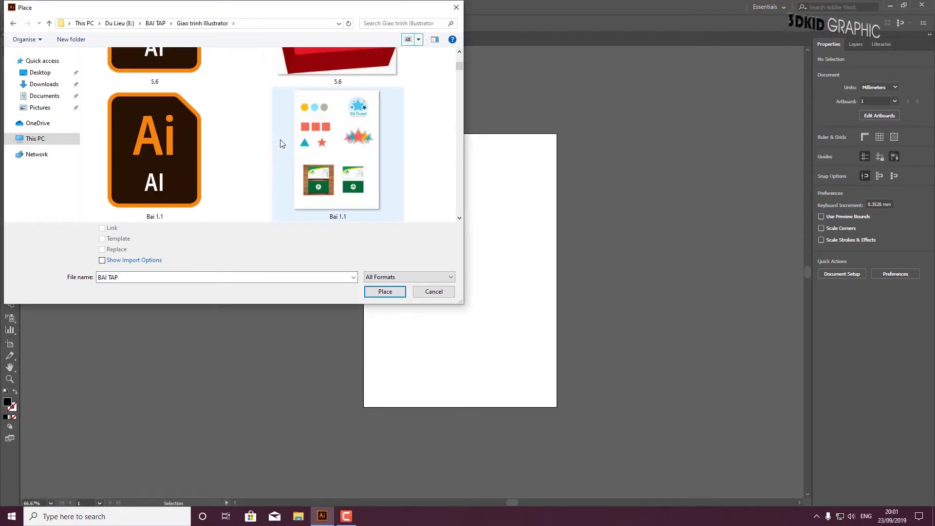
pyautogui.scroll(-3, 280, 143)
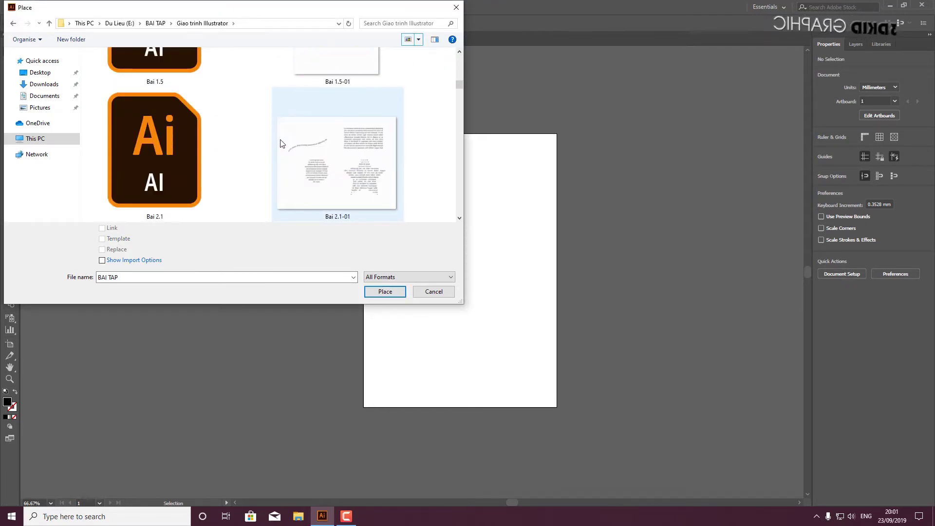
pyautogui.scroll(-2, 281, 143)
# Place Bai 2.2-01, scale it down at the artboard's top-left, and deselect it.
pyautogui.click(334, 160)
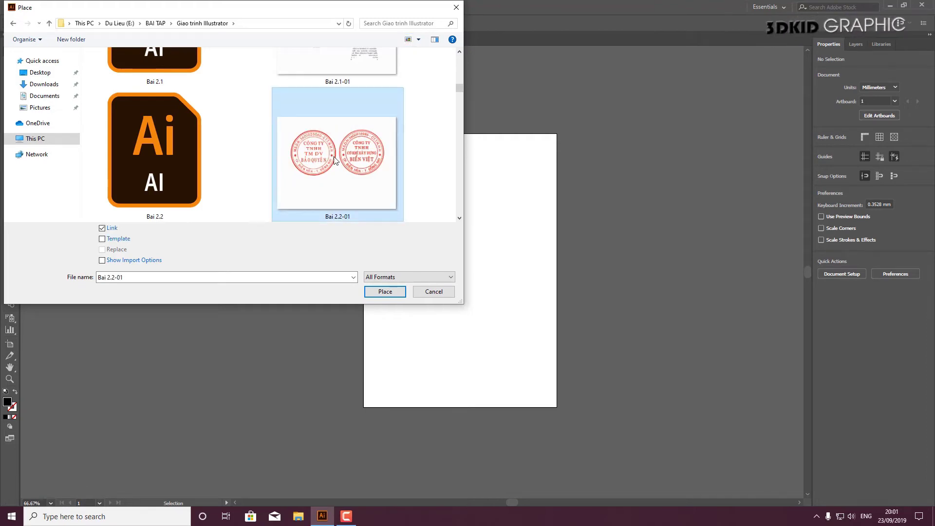
pyautogui.click(383, 292)
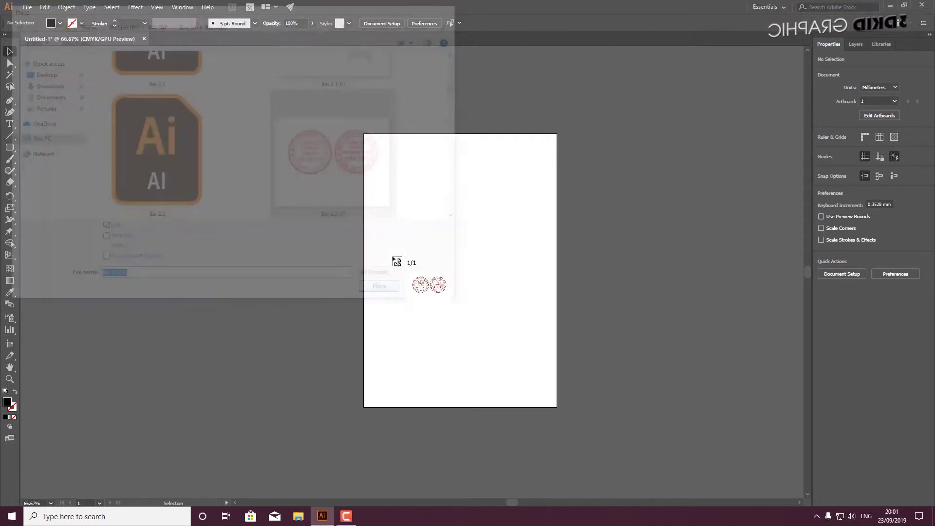
pyautogui.click(401, 196)
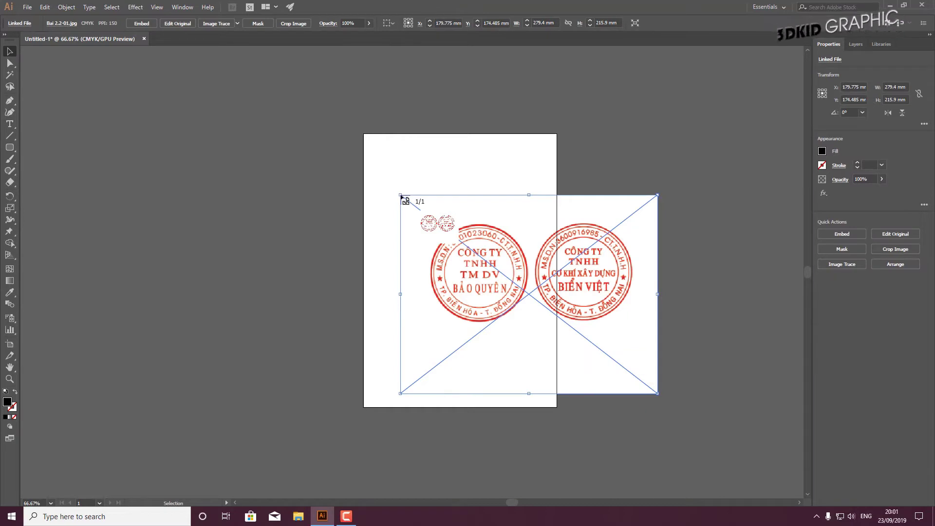
pyautogui.moveTo(662, 197); pyautogui.dragTo(493, 298)
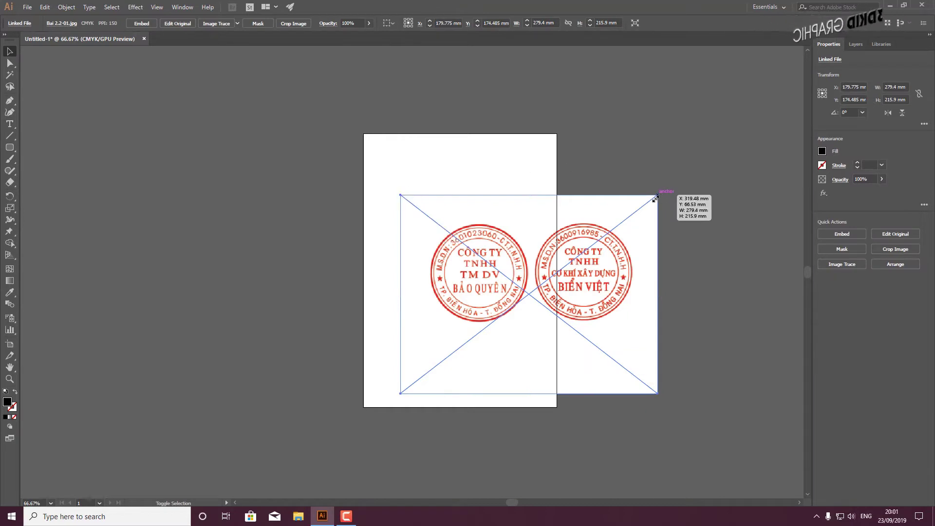
pyautogui.moveTo(455, 366); pyautogui.dragTo(443, 200)
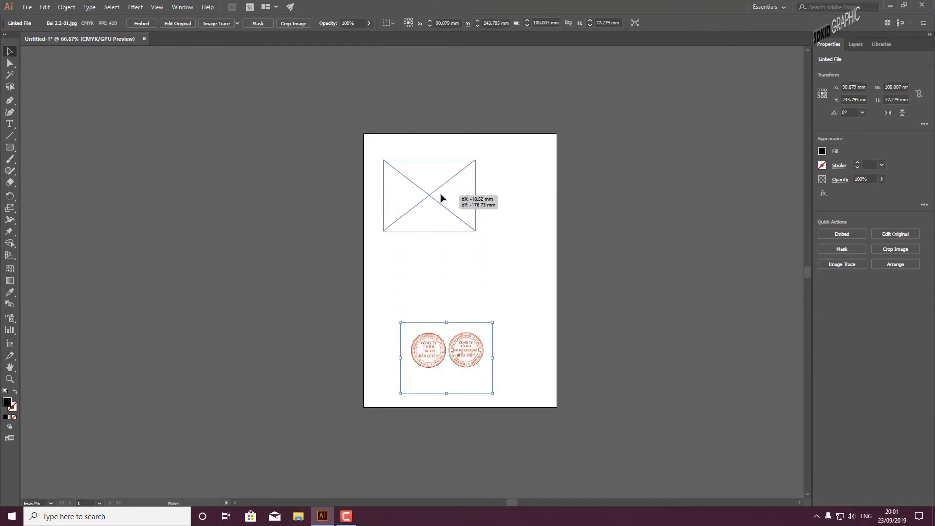
pyautogui.click(452, 284)
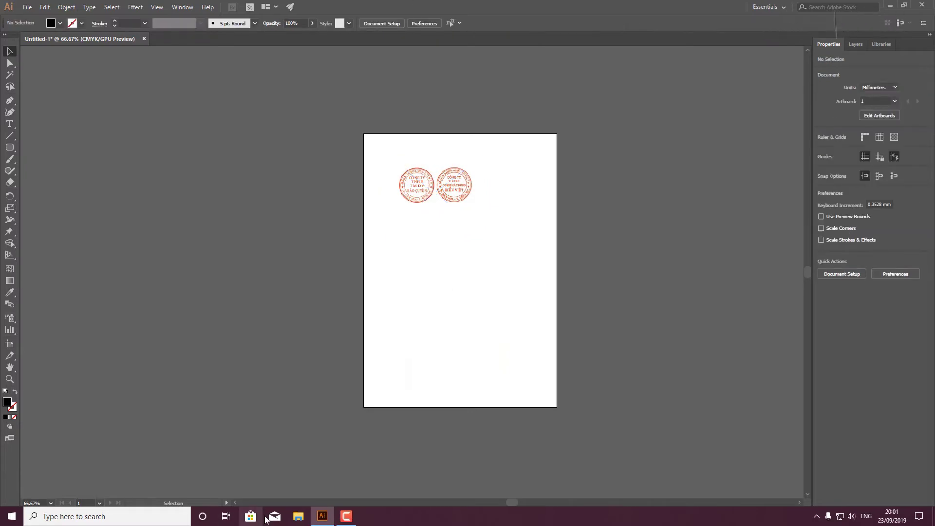
# Drag Bai 2.2-01 from File Explorer's Giao trinh Illustrator folder, in large icons, into Illustrator.
pyautogui.click(299, 520)
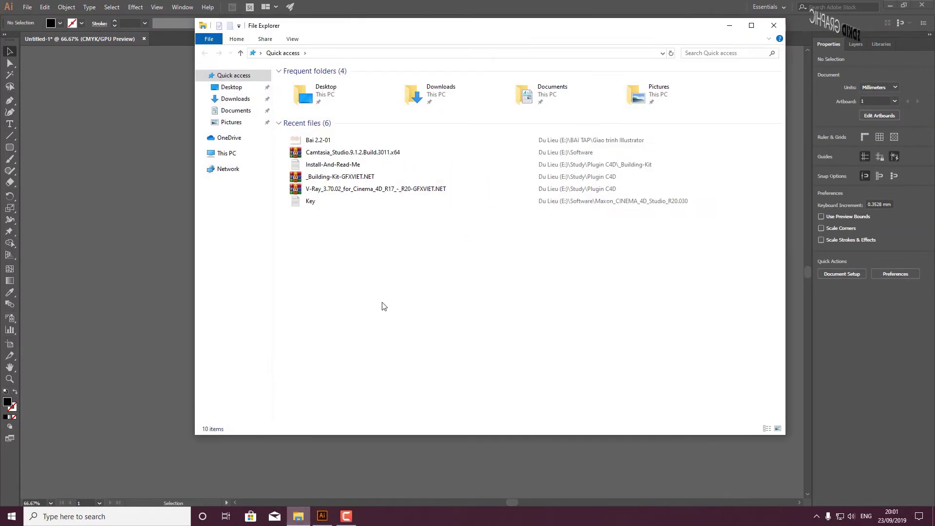
pyautogui.doubleClick(323, 93)
pyautogui.doubleClick(324, 113)
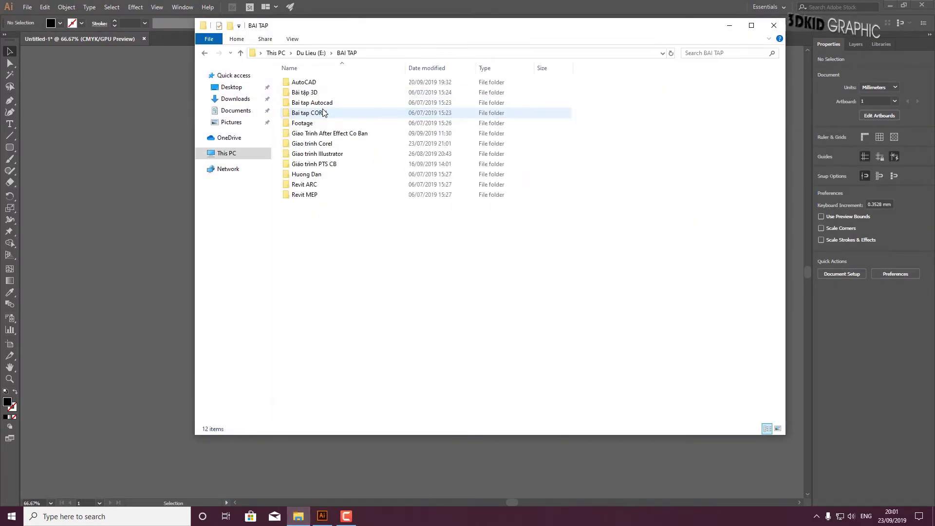
pyautogui.click(320, 155)
pyautogui.doubleClick(320, 155)
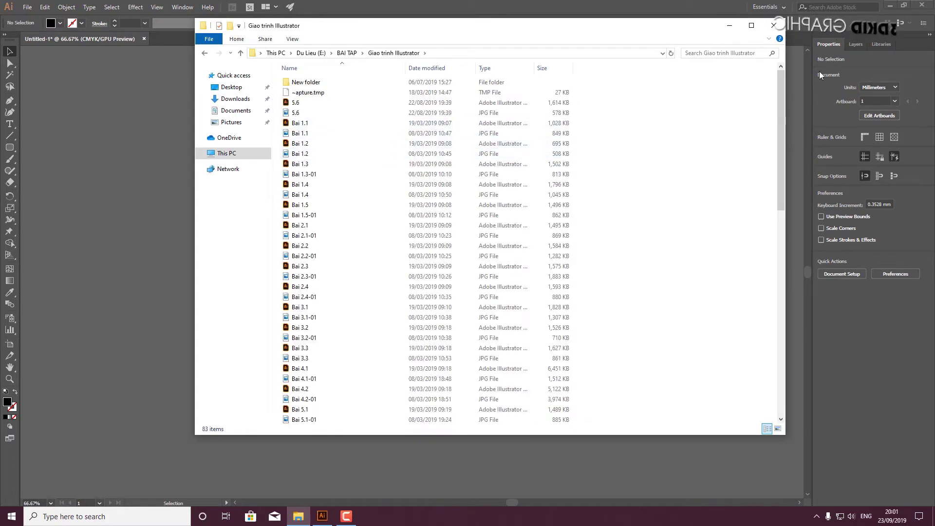
pyautogui.click(778, 430)
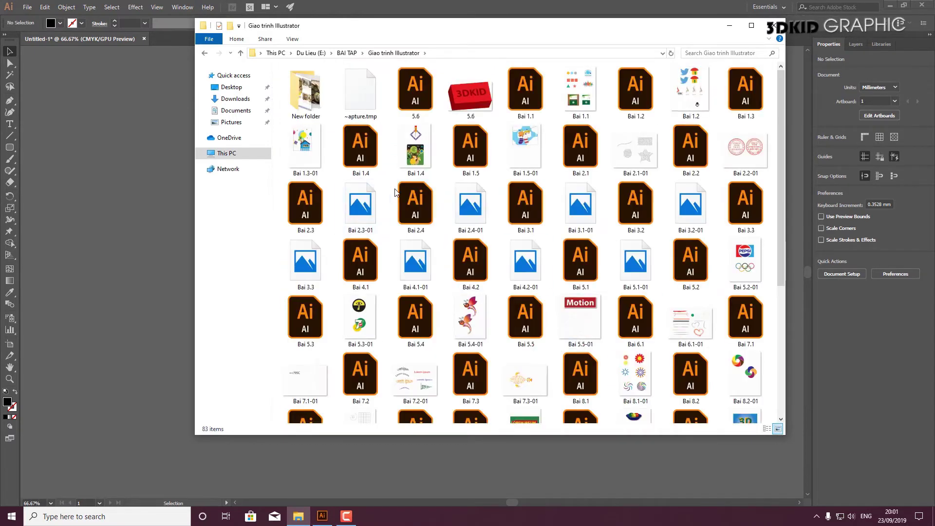
pyautogui.click(746, 157)
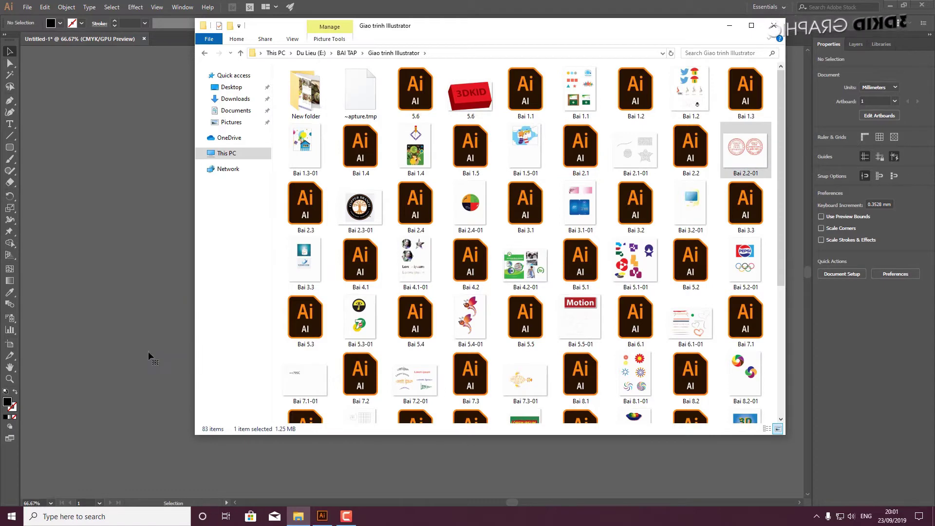
pyautogui.moveTo(746, 157); pyautogui.dragTo(148, 351)
pyautogui.click(728, 27)
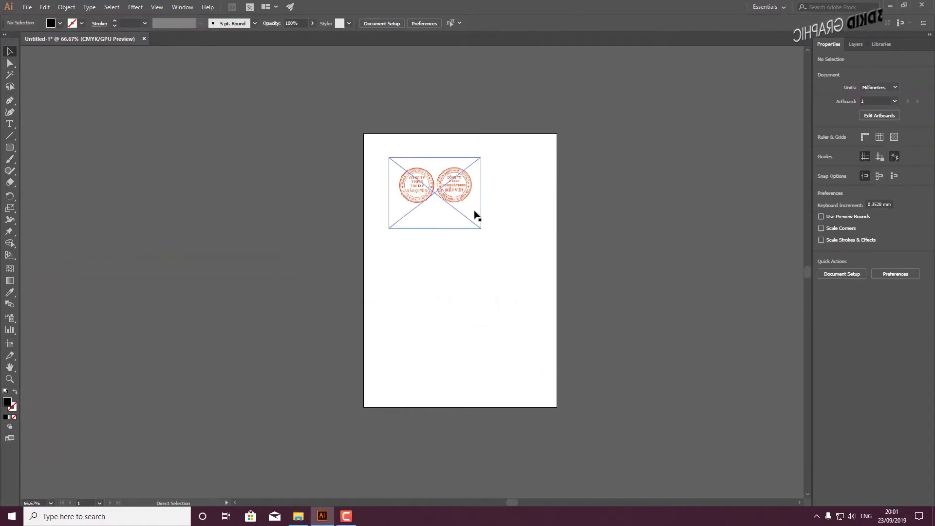
# Deselect the linked stamp image, zoom in on both stamps, and pick the Ellipse Tool.
pyautogui.hotkey('ctrl', 'shift', 'a')
pyautogui.hotkey('ctrl', '+')
pyautogui.hotkey('ctrl', '+')
pyautogui.hotkey('ctrl', '+')
pyautogui.scroll(5, 531, 156)
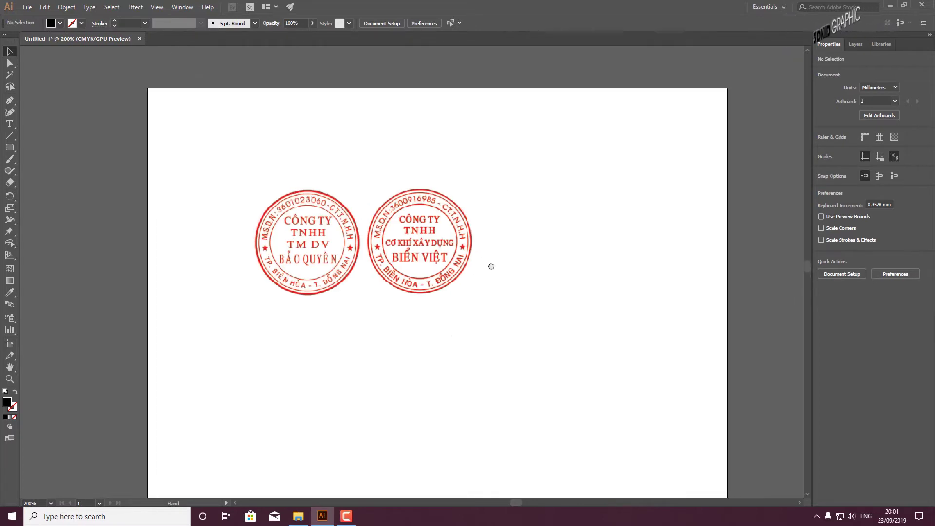
pyautogui.click(392, 237)
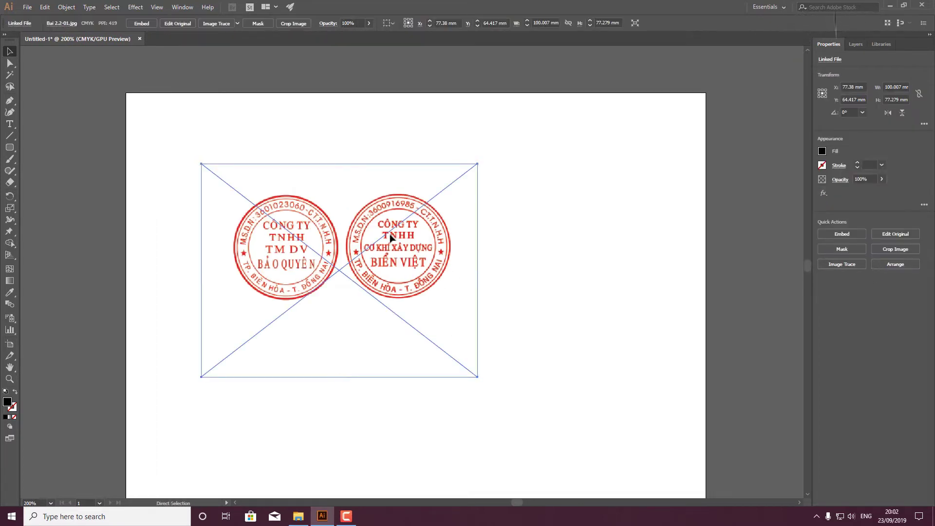
pyautogui.hotkey('ctrl', 'shift', 'a')
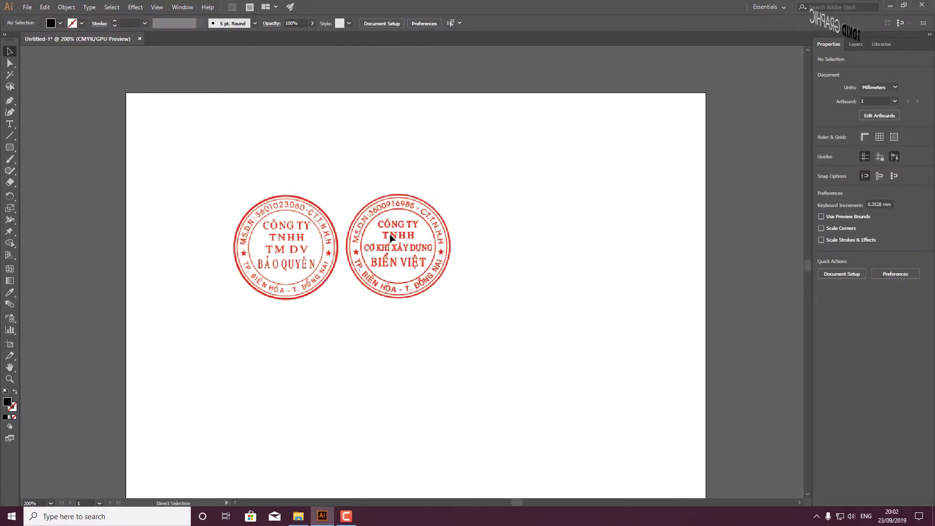
pyautogui.hotkey('ctrl', '+')
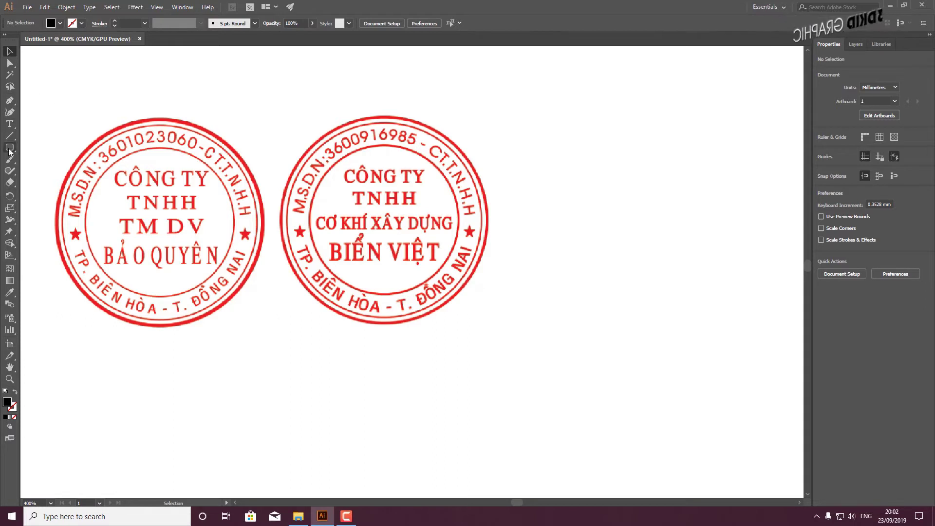
pyautogui.moveTo(9, 148); pyautogui.dragTo(41, 170)
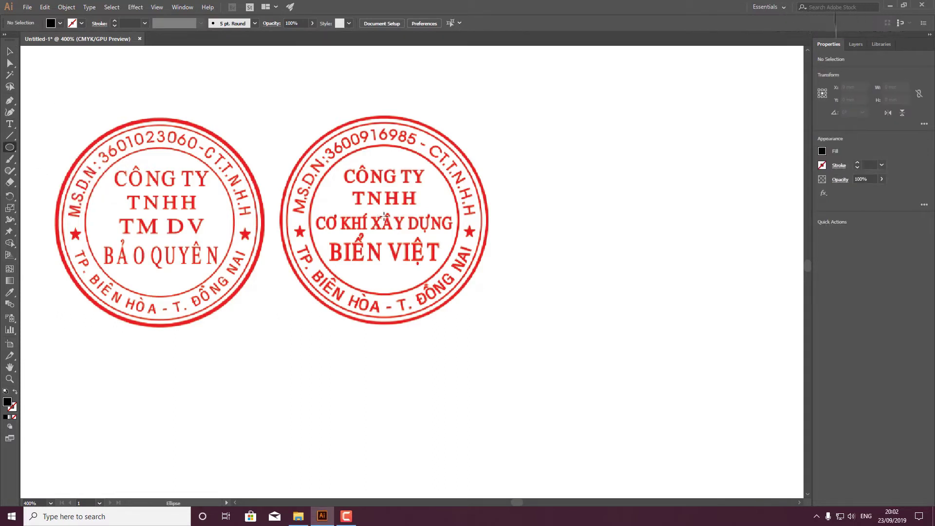
pyautogui.press('ctrl')
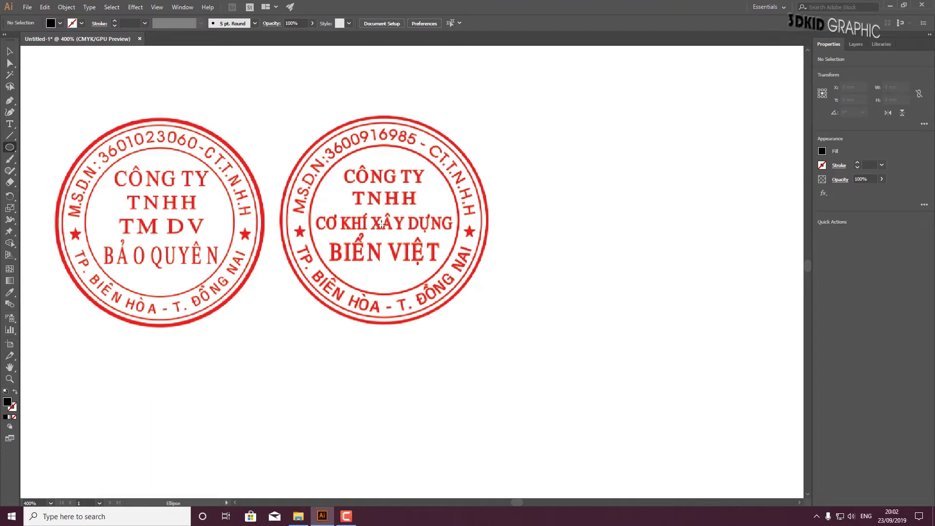
# Draw a circle over the second stamp with a red outline and no fill.
pyautogui.moveTo(383, 217); pyautogui.dragTo(462, 117)
pyautogui.click(9, 52)
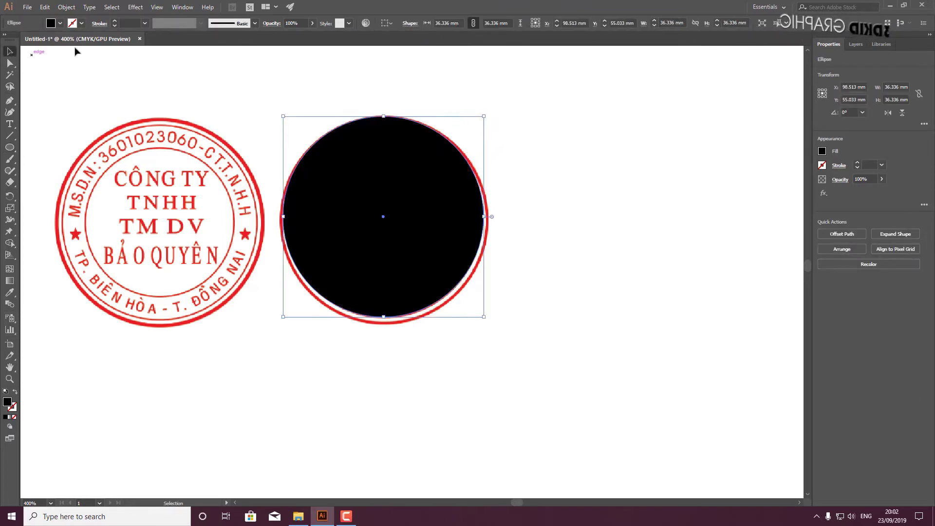
pyautogui.click(81, 23)
pyautogui.click(34, 39)
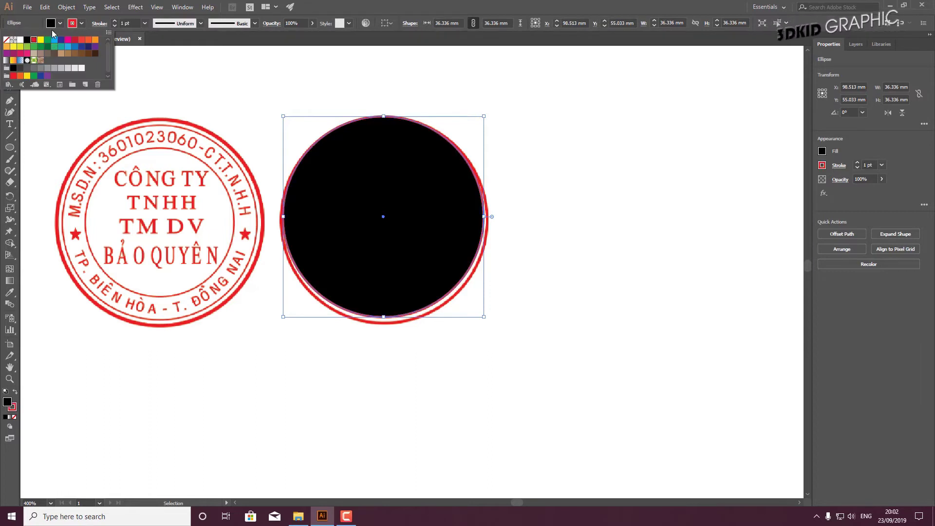
pyautogui.click(17, 420)
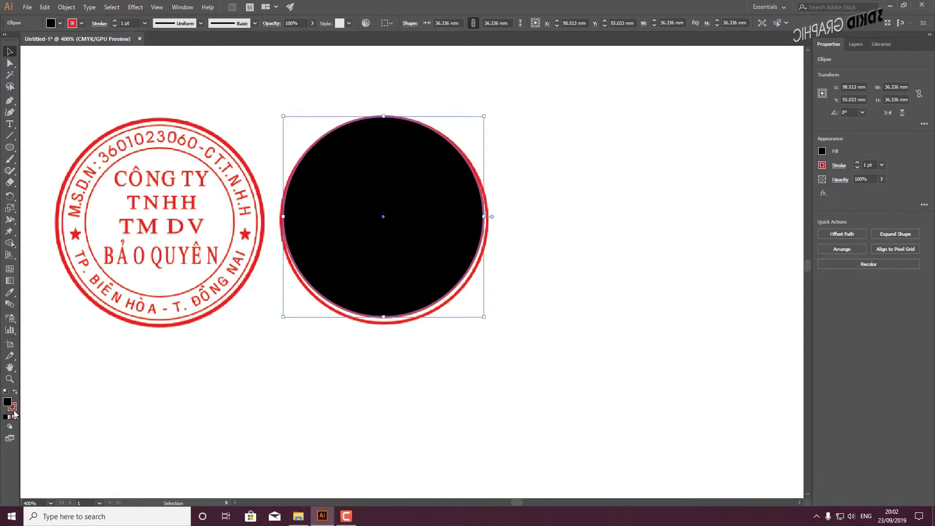
pyautogui.click(15, 418)
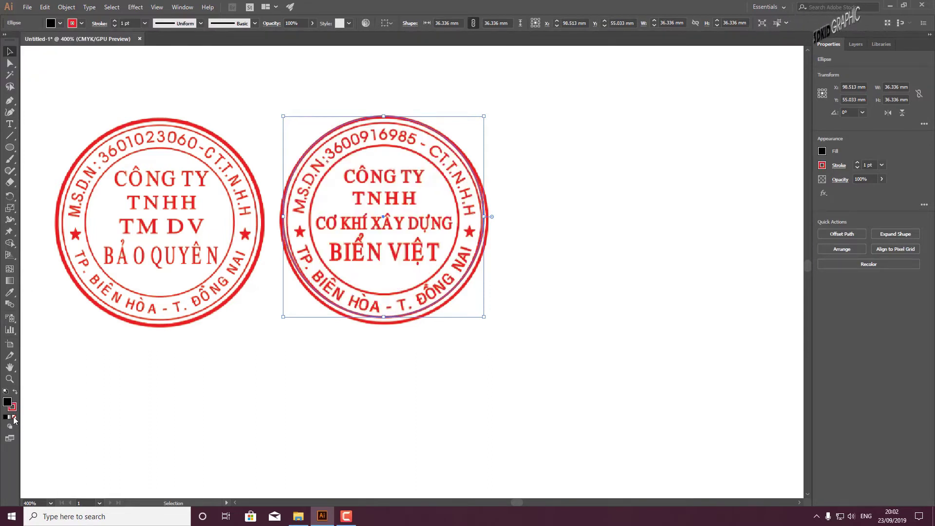
# Resize the circle to about 37.7 mm to match the stamp's outer ring.
pyautogui.moveTo(482, 318); pyautogui.dragTo(489, 322)
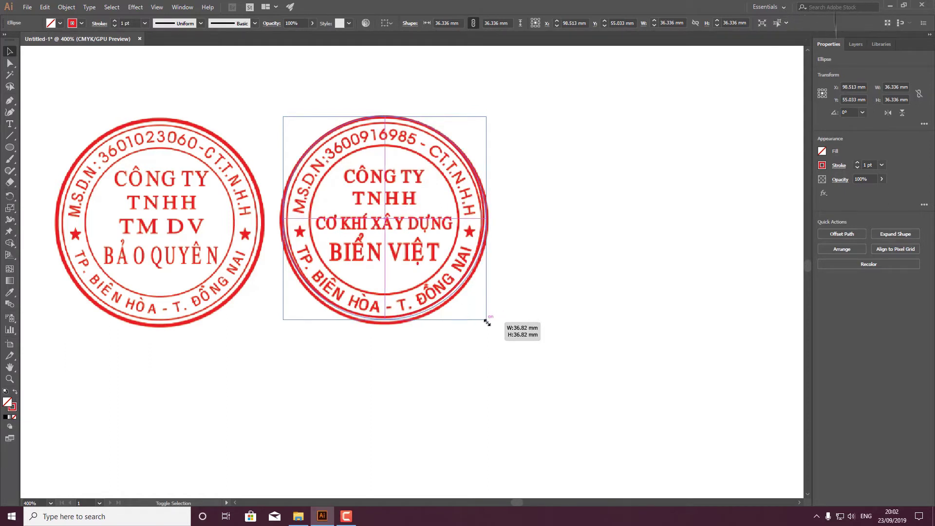
pyautogui.moveTo(283, 322); pyautogui.dragTo(280, 325)
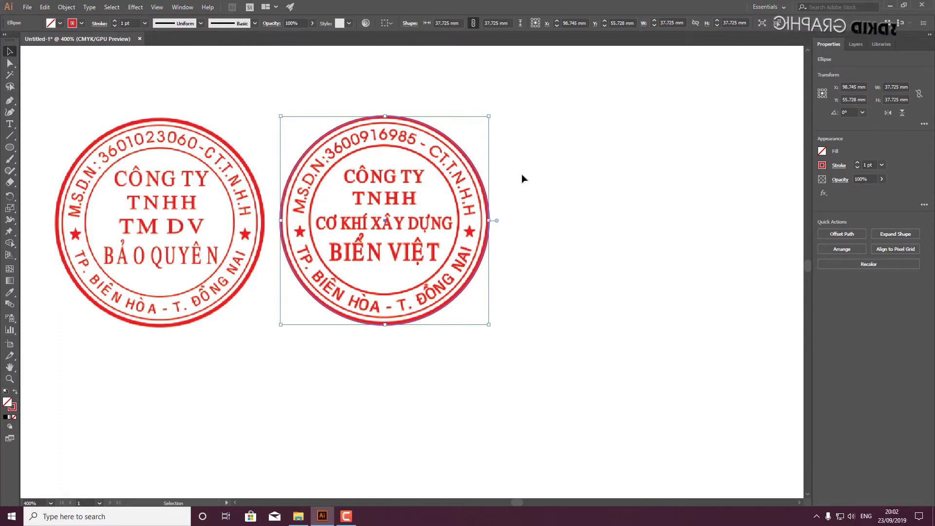
pyautogui.press('a')
pyautogui.press('v')
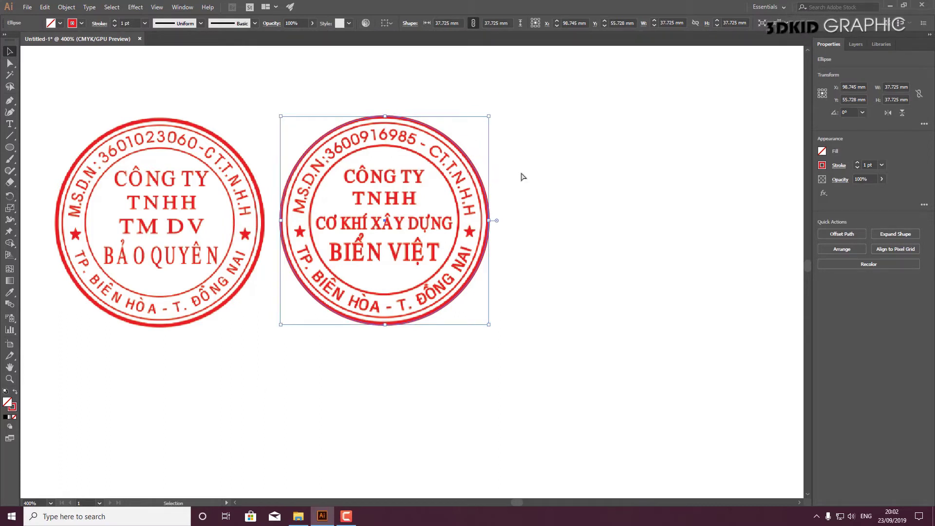
pyautogui.press('a')
pyautogui.press('v')
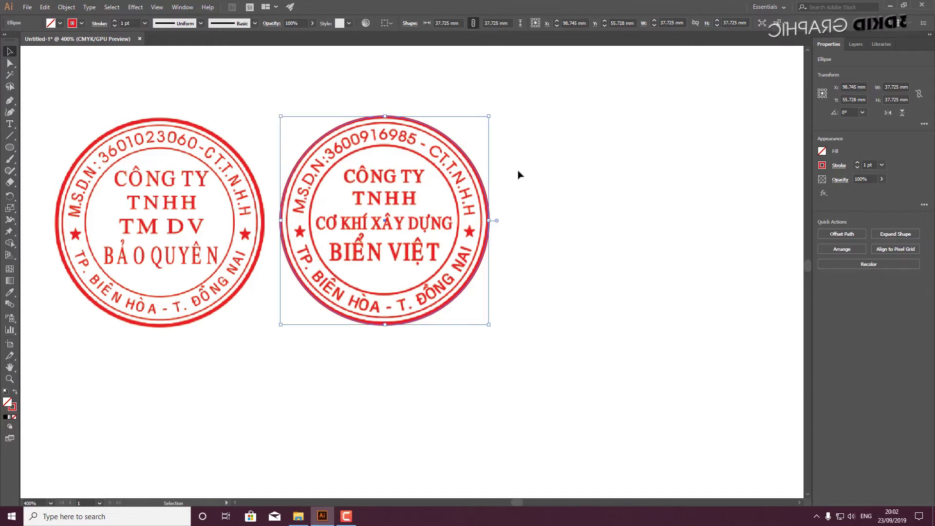
# Scale a circle down to the stamp's second ring, about 35.6 mm wide.
pyautogui.moveTo(487, 184)
pyautogui.mouseDown()
pyautogui.moveTo(682, 182)
pyautogui.moveTo(630, 201)
pyautogui.mouseUp()
pyautogui.click(648, 152)
pyautogui.hotkey('ctrl', 'z')
pyautogui.hotkey('ctrl', 'z')
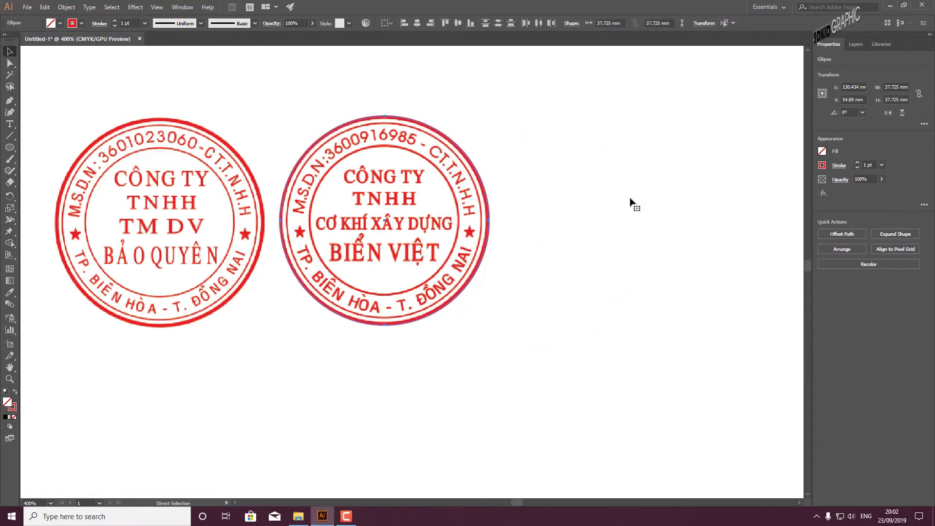
pyautogui.click(631, 202)
pyautogui.click(483, 184)
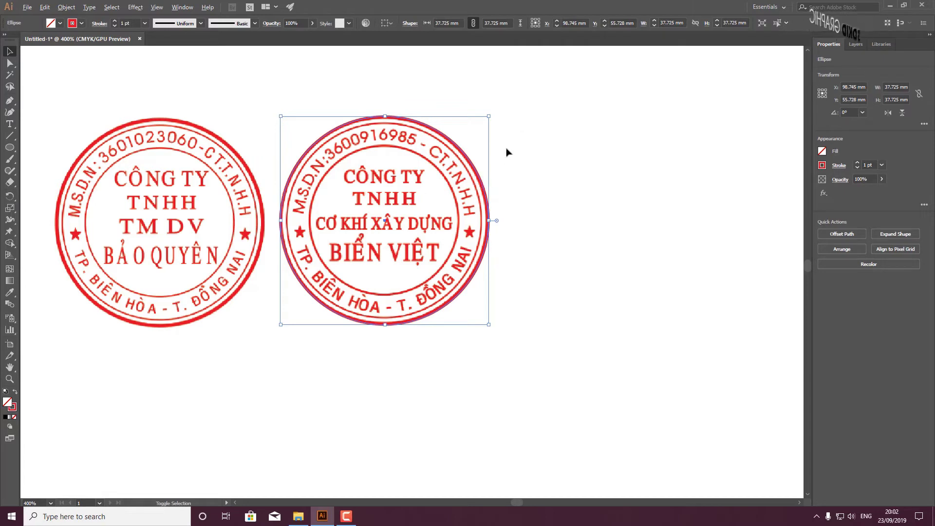
pyautogui.moveTo(489, 115); pyautogui.dragTo(483, 121)
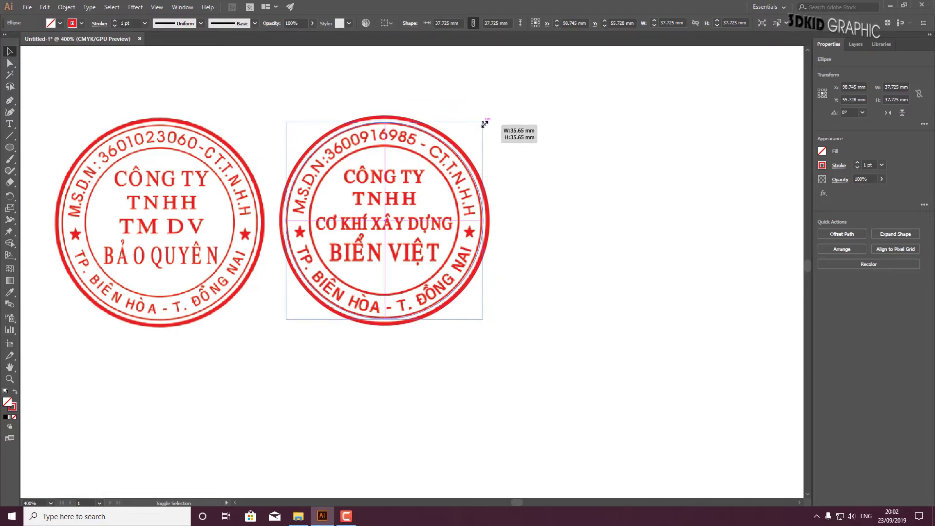
# Scale another circle to the inner ring, about 27 mm, and move the circles aside to compare.
pyautogui.click(536, 162)
pyautogui.click(460, 158)
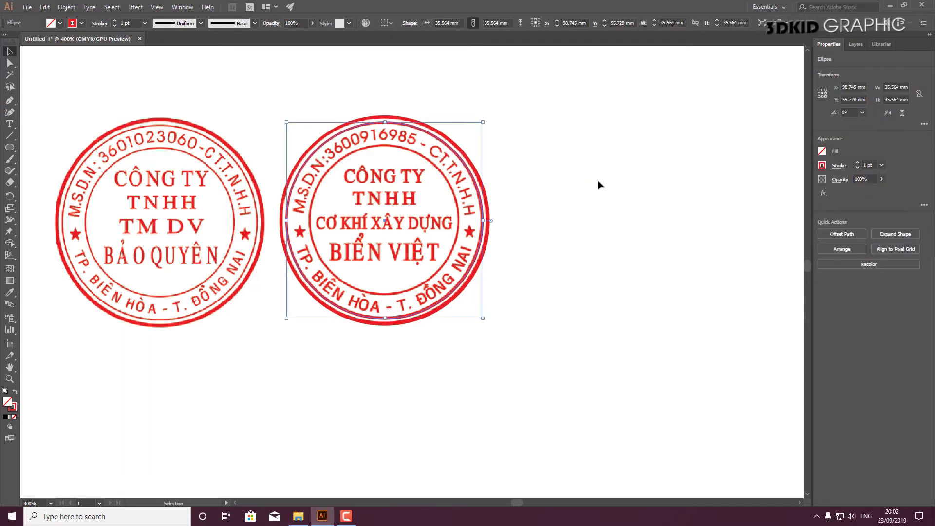
pyautogui.press('a')
pyautogui.press('v')
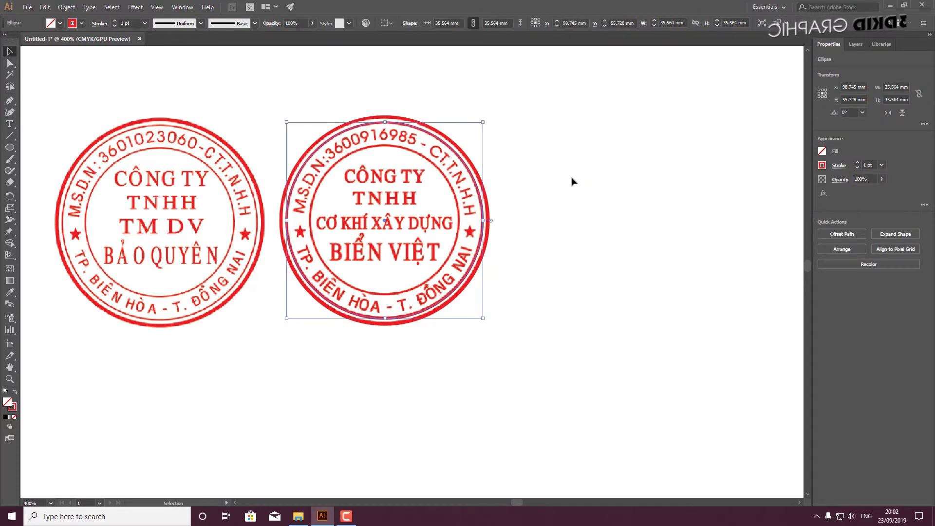
pyautogui.click(481, 186)
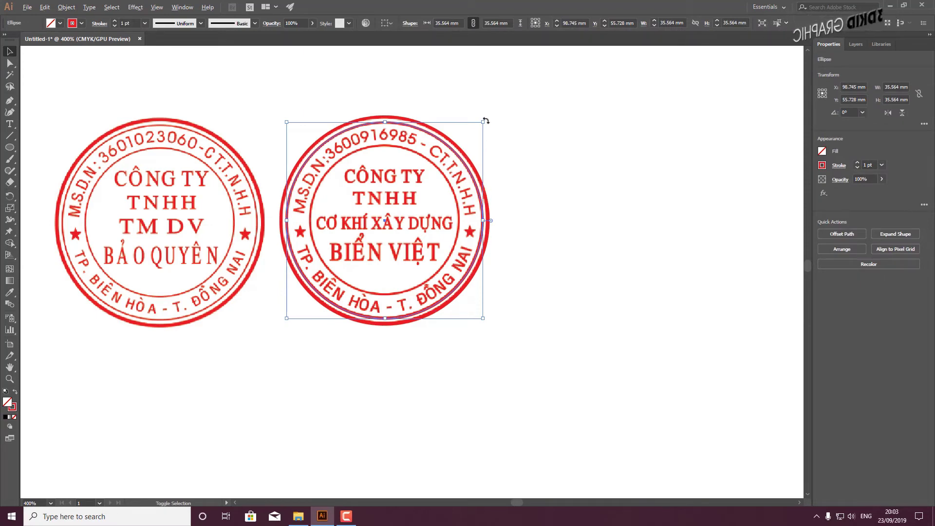
pyautogui.moveTo(483, 124); pyautogui.dragTo(461, 147)
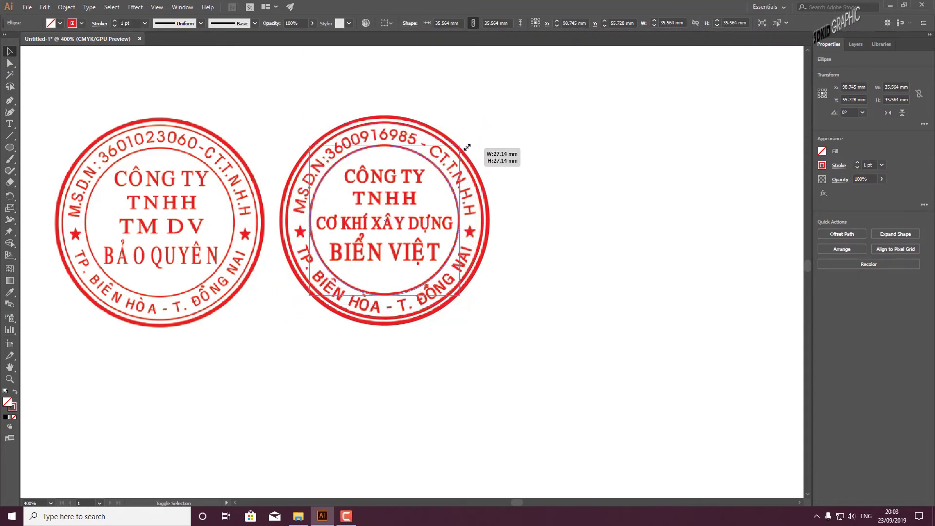
pyautogui.keyDown('shift'); pyautogui.click(415, 153); pyautogui.keyUp('shift')
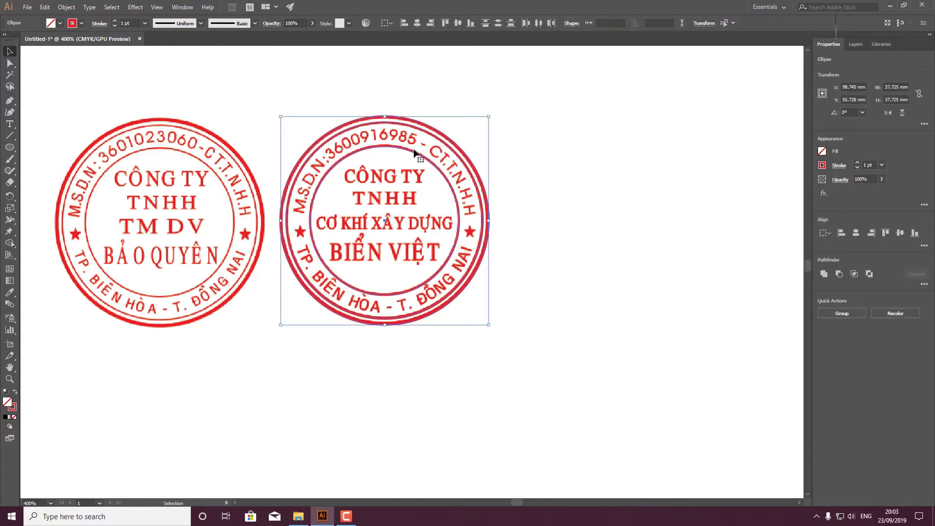
pyautogui.moveTo(426, 154); pyautogui.dragTo(657, 110)
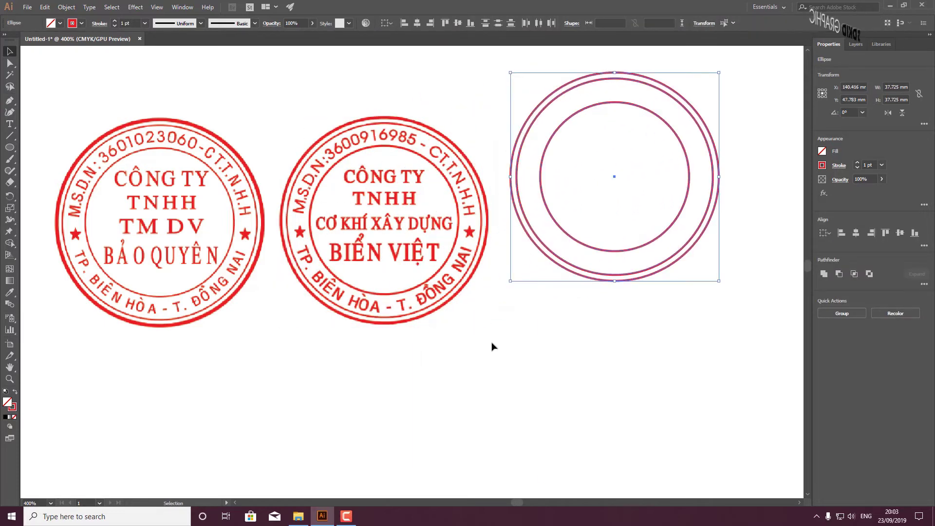
# Return the circles onto the stamp and raise the outer circle's stroke to 3 pt.
pyautogui.hotkey('ctrl', 'z')
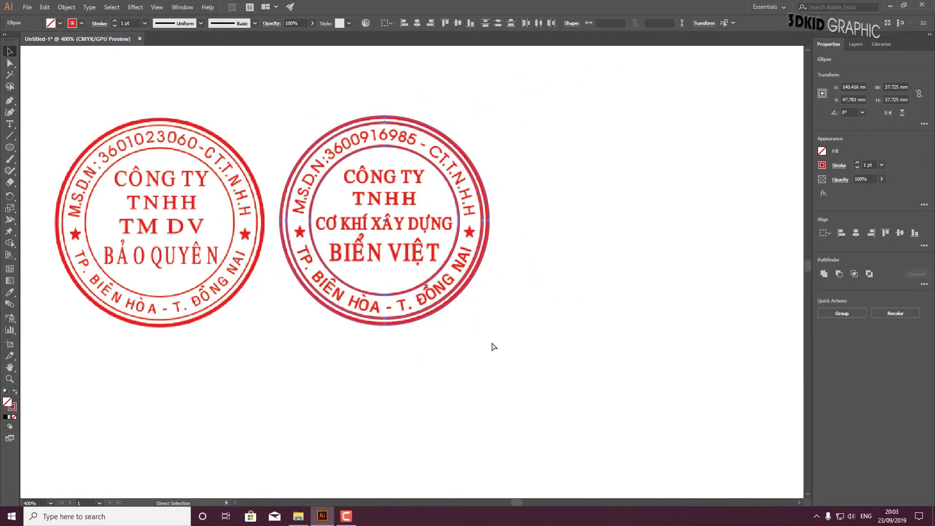
pyautogui.click(492, 347)
pyautogui.click(409, 122)
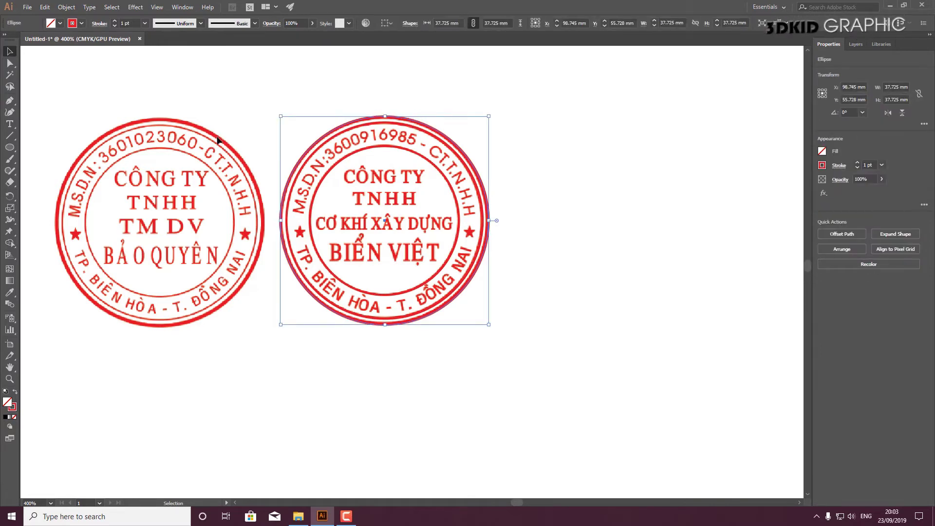
pyautogui.click(115, 24)
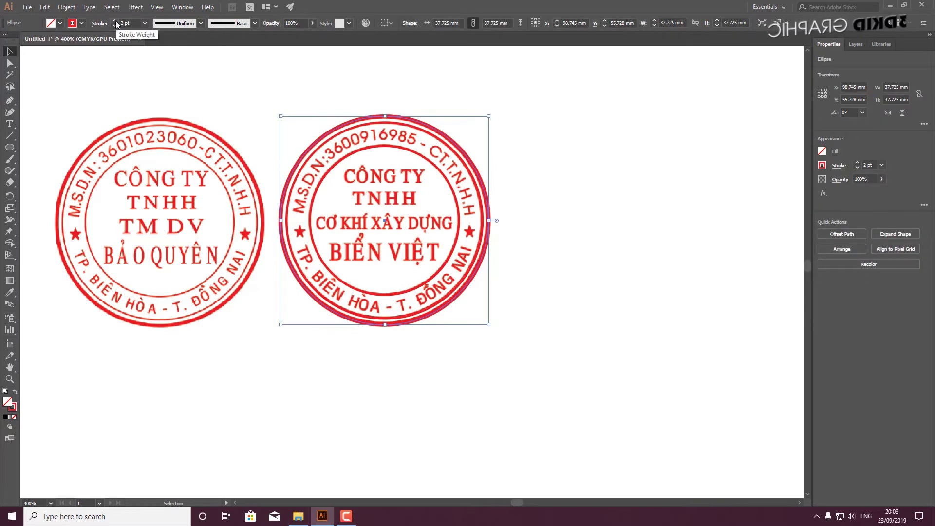
pyautogui.click(115, 25)
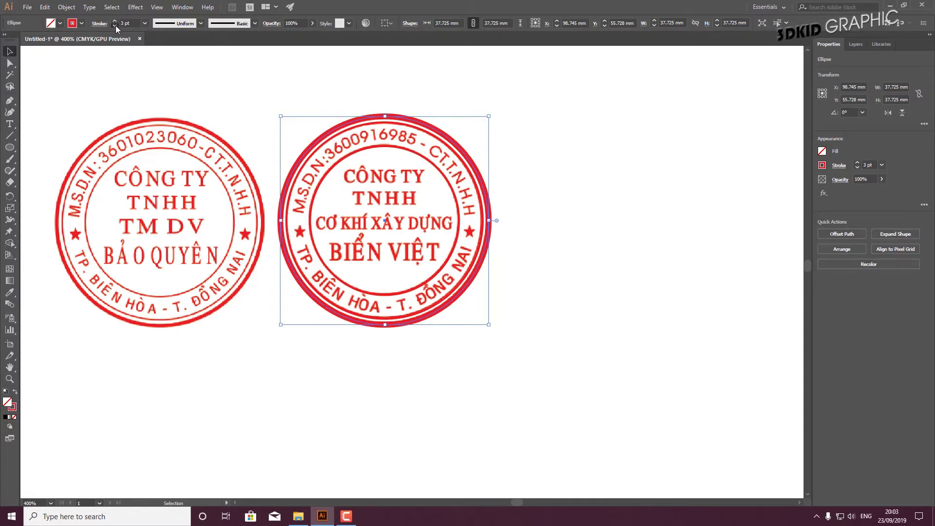
pyautogui.click(231, 55)
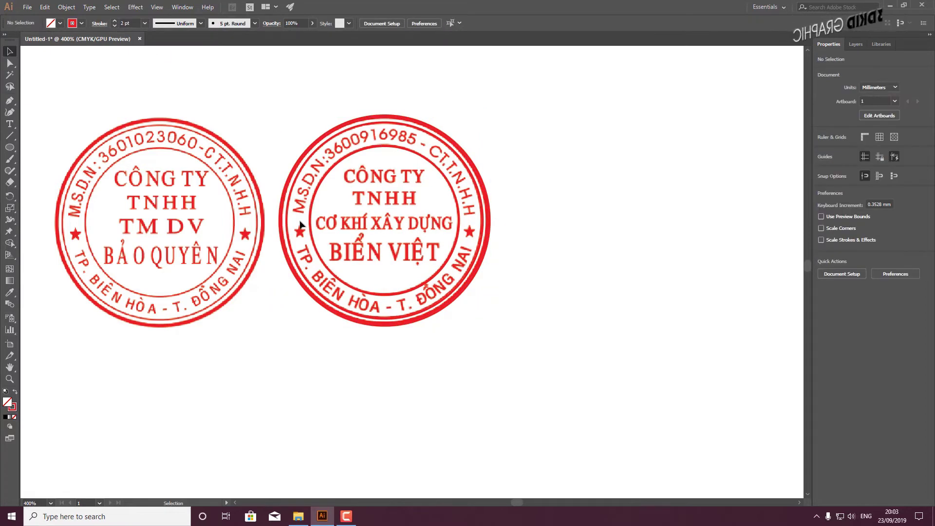
# Enlarge the inner guide circle to about 29.6 mm, just inside the top lettering.
pyautogui.click(453, 194)
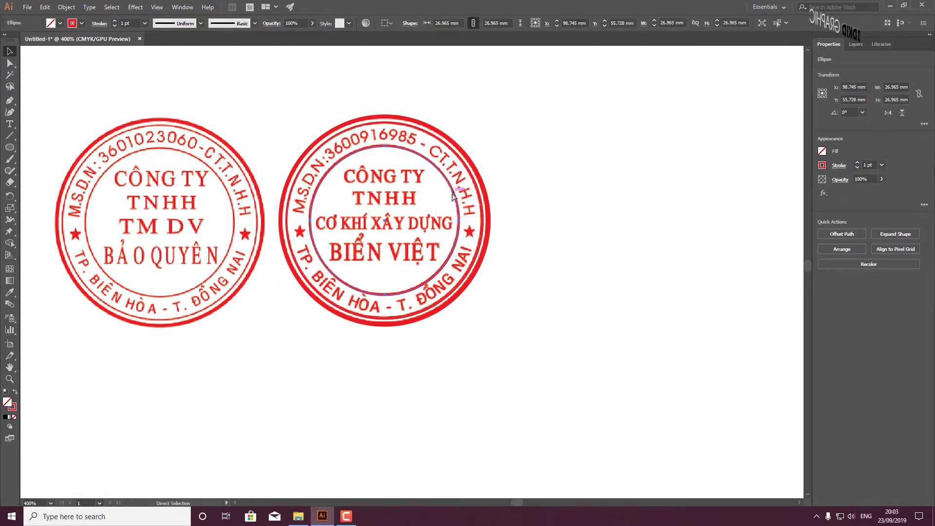
pyautogui.click(548, 163)
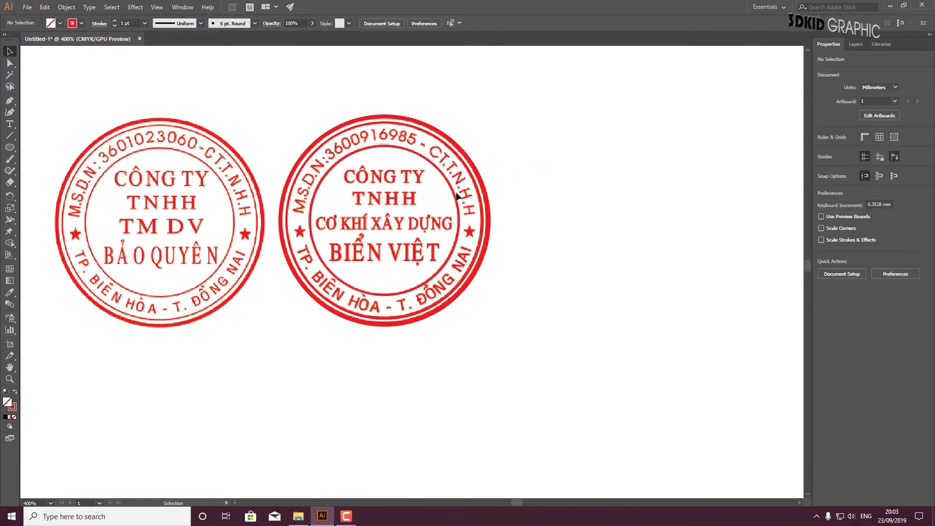
pyautogui.press('v')
pyautogui.click(456, 197)
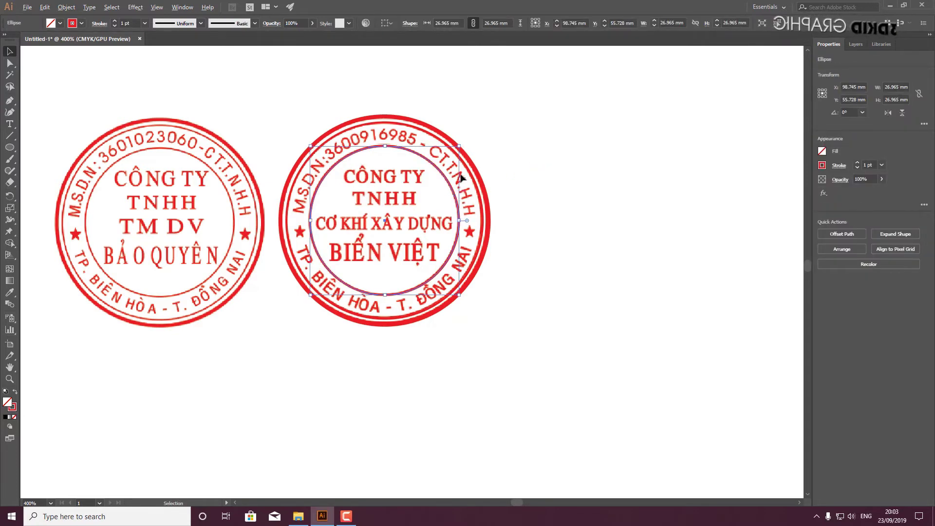
pyautogui.moveTo(459, 145); pyautogui.dragTo(468, 139)
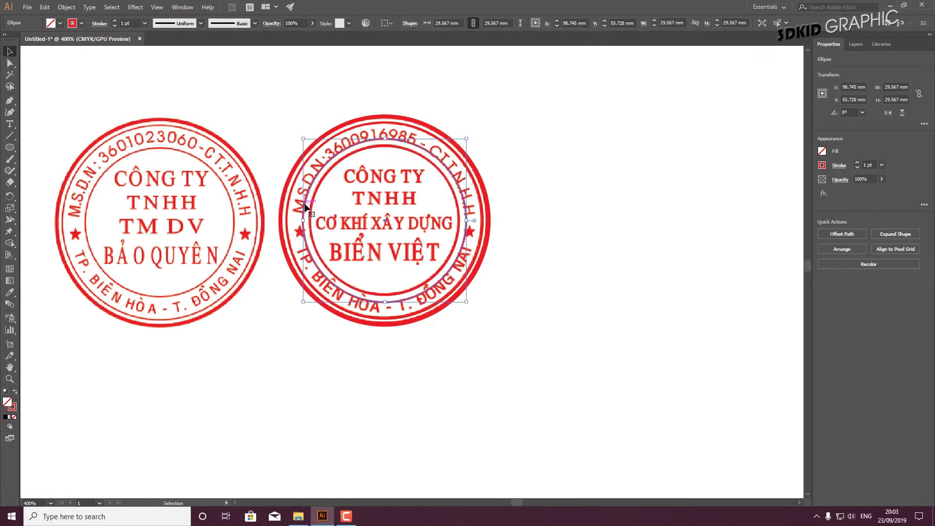
# Choose the Type on a Path tool and dismiss the path warning dialog.
pyautogui.moveTo(10, 124); pyautogui.dragTo(34, 147)
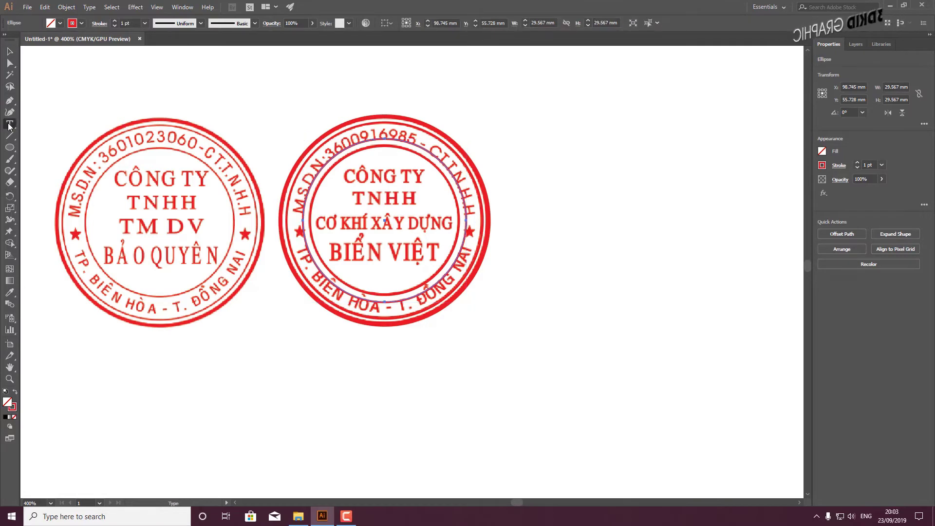
pyautogui.click(34, 147)
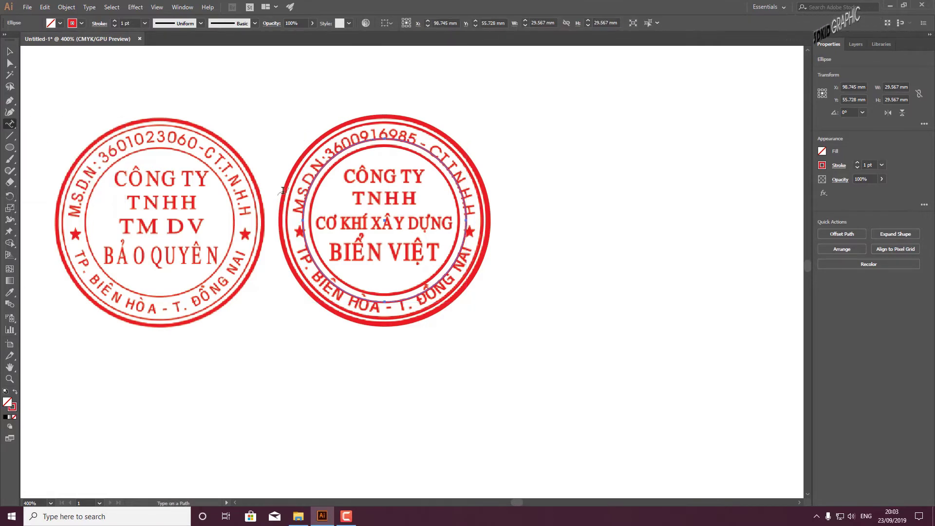
pyautogui.click(301, 211)
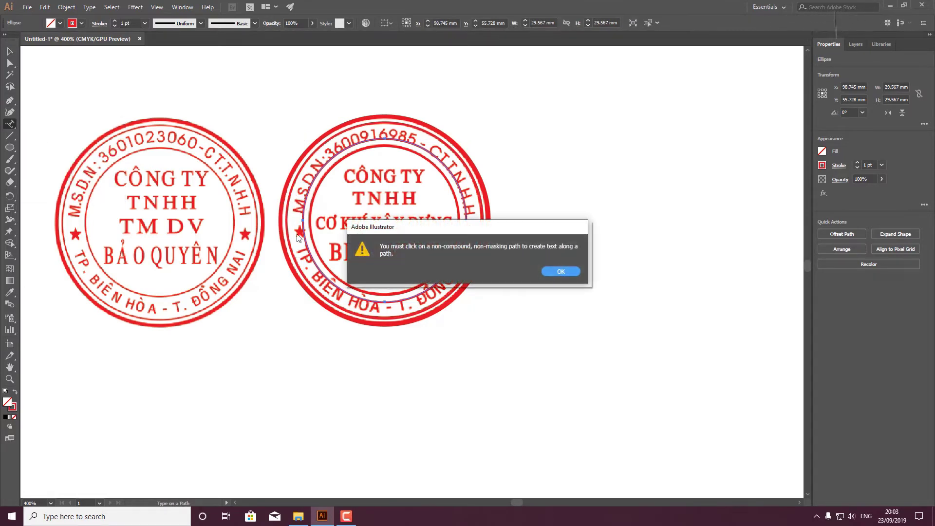
pyautogui.press('Return')
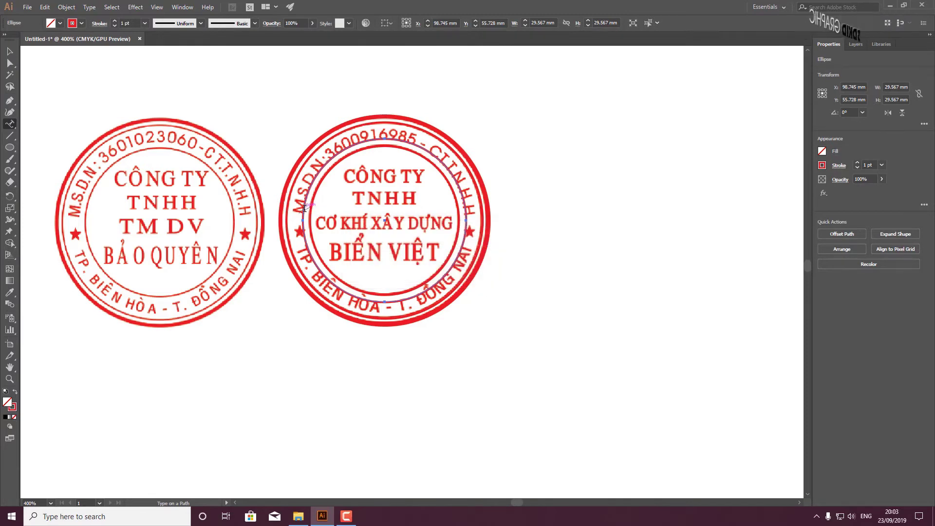
# Replace the path text placeholder with a long run of C characters on the inner circle.
pyautogui.click(303, 211)
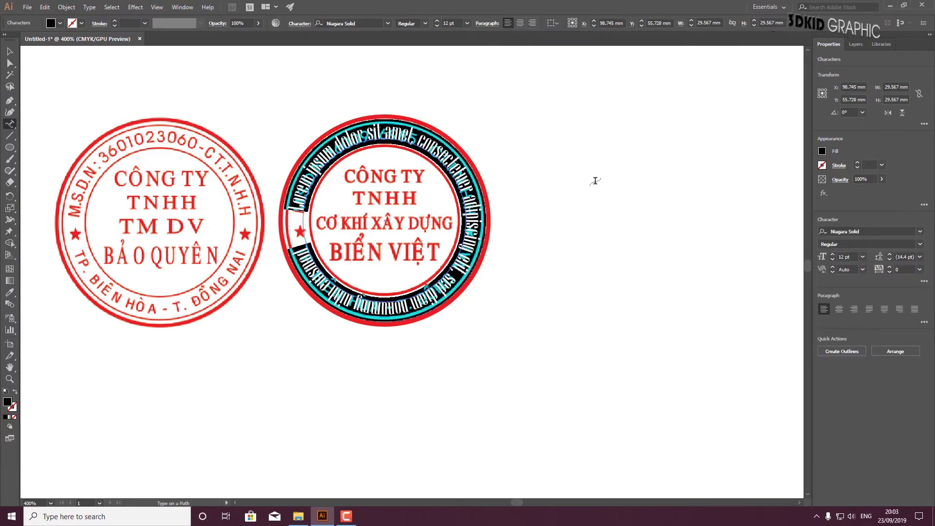
pyautogui.hotkey('ctrl', 'v')
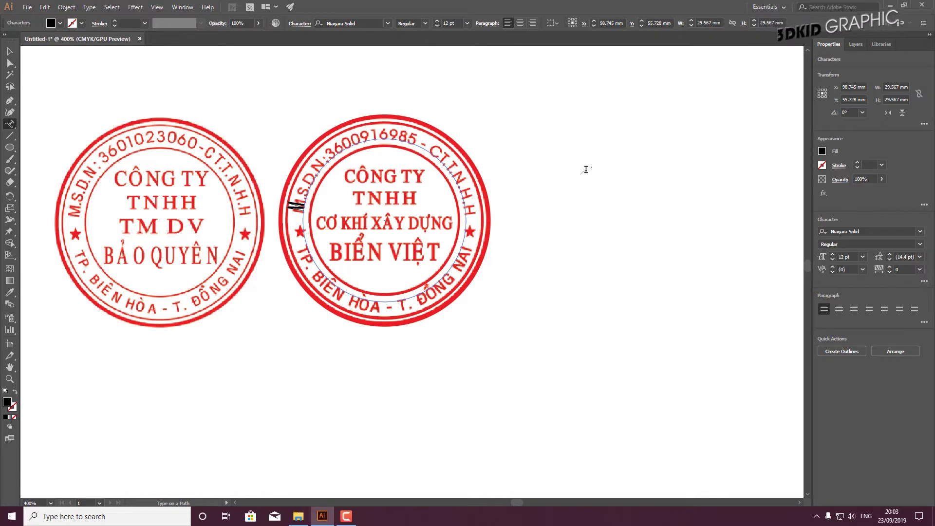
pyautogui.write('CCCCCCCCCCCCCCCCCCCC')
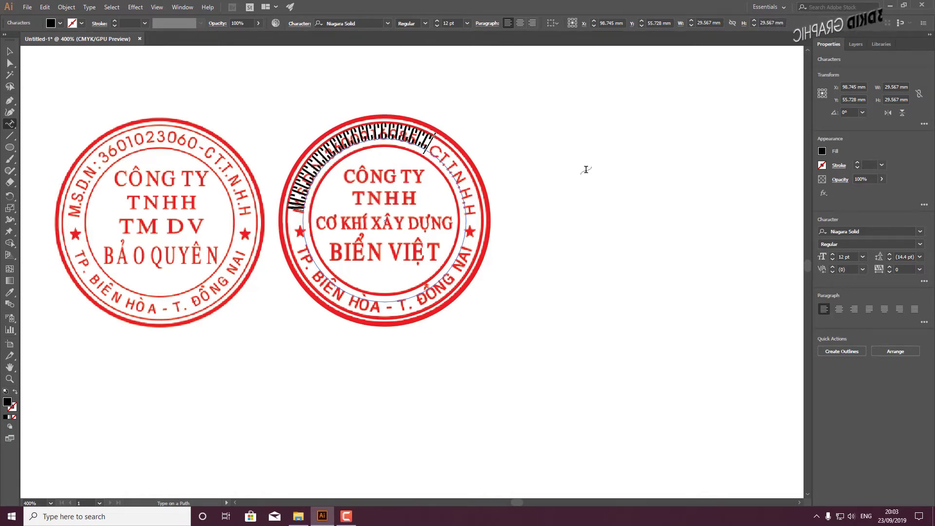
pyautogui.write('CCCCCCCCCCCCCCCCCCCCCC')
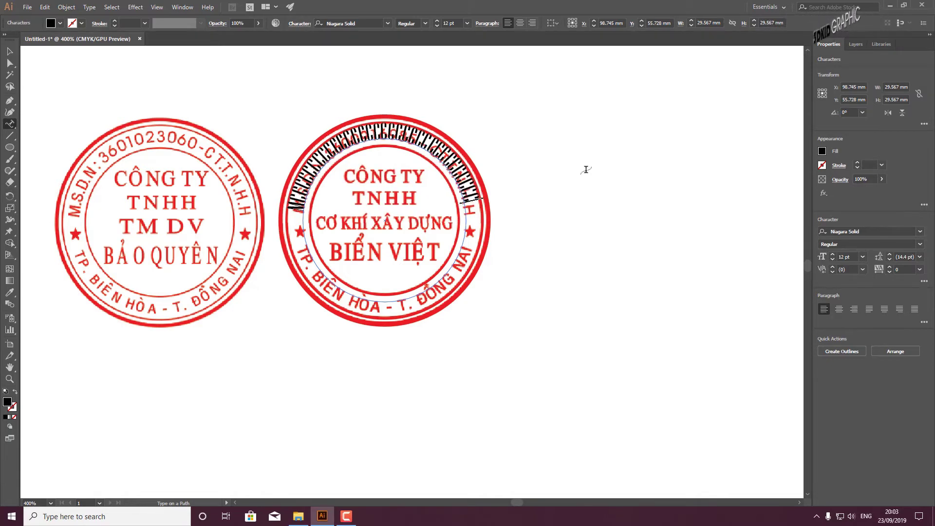
pyautogui.write('CC')
pyautogui.press('Escape')
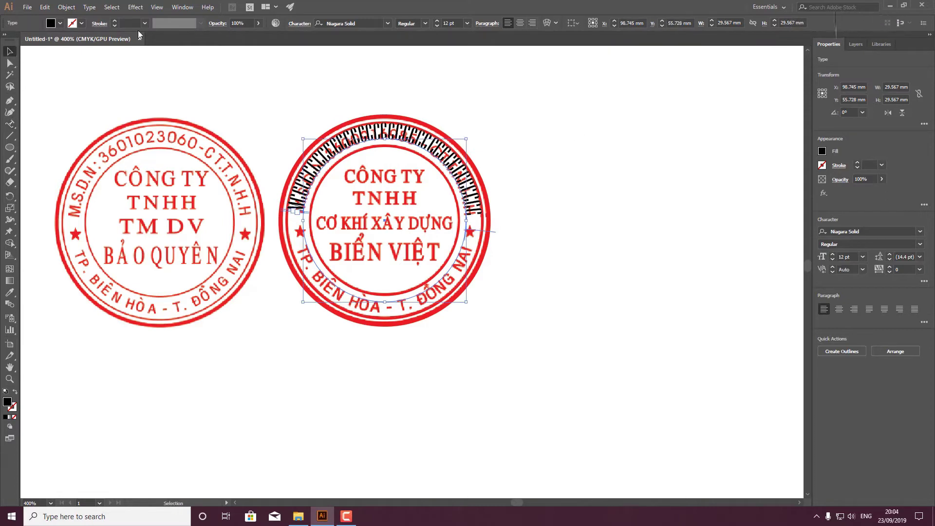
# Set the curved text to 10 pt, append more c characters, and deselect.
pyautogui.click(467, 23)
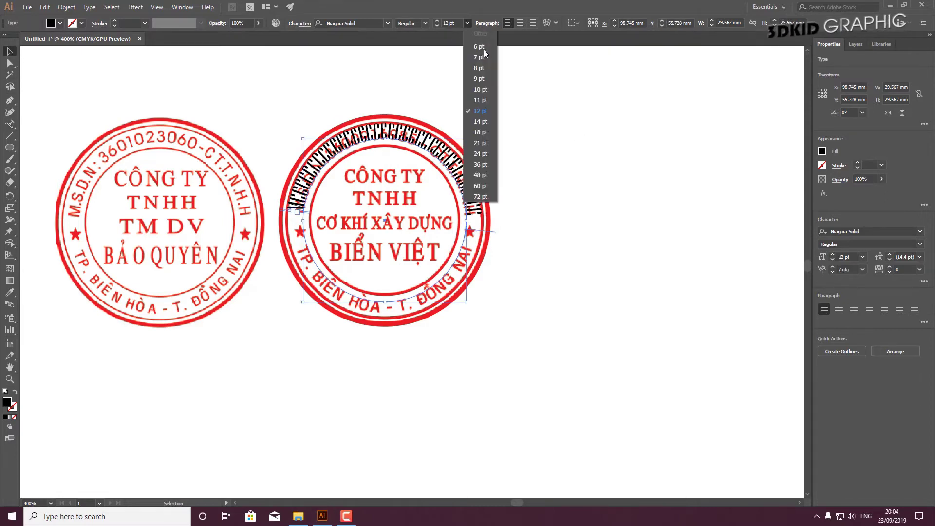
pyautogui.click(480, 90)
pyautogui.press('t')
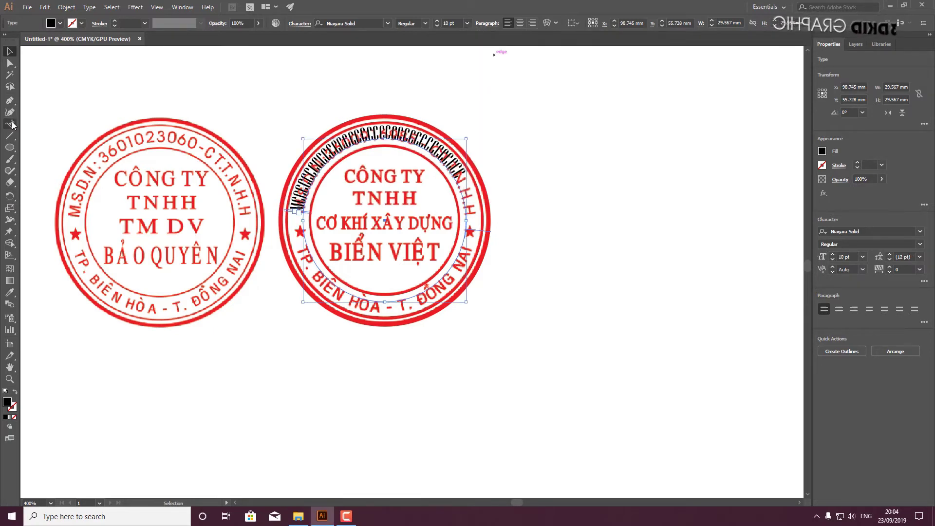
pyautogui.click(298, 211)
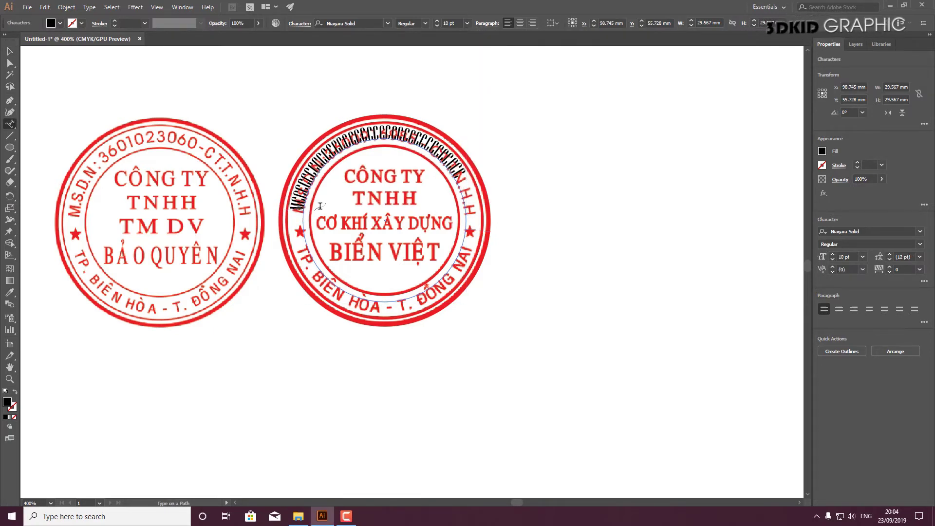
pyautogui.write('Mcccccc')
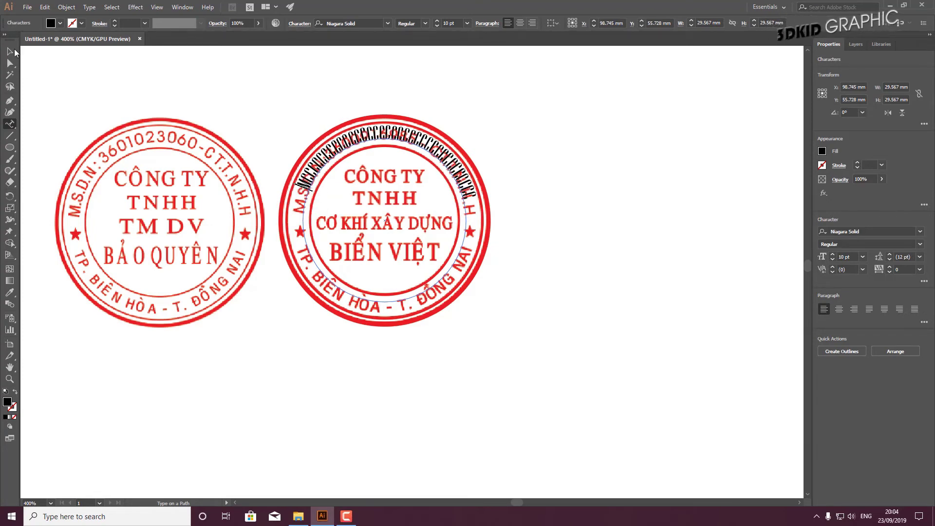
pyautogui.click(9, 51)
pyautogui.click(494, 99)
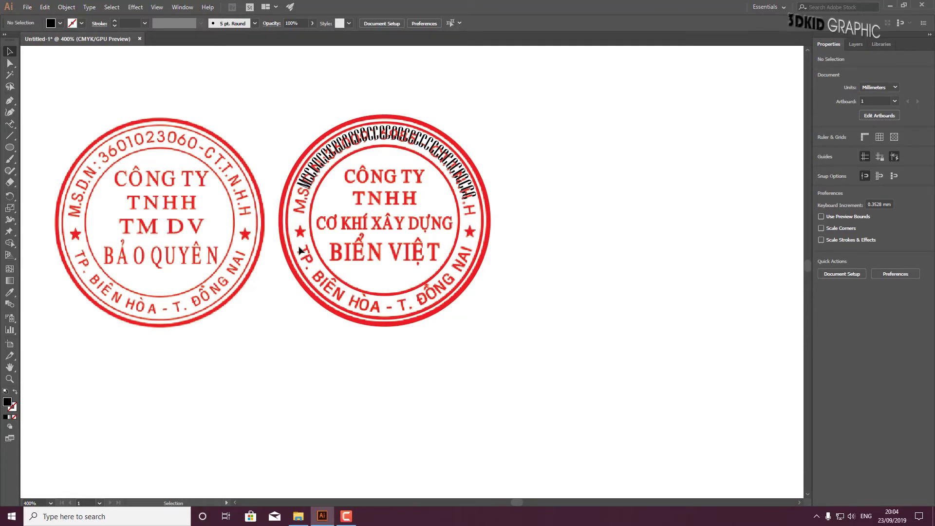
# With the Pen tool and no fill, draw a curved path along the stamp's bottom edge.
pyautogui.click(9, 100)
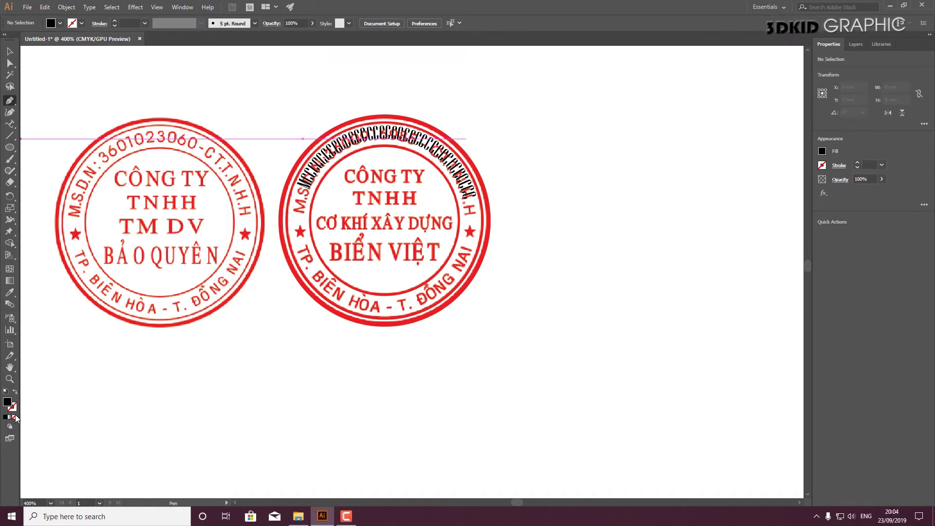
pyautogui.click(13, 418)
pyautogui.click(6, 418)
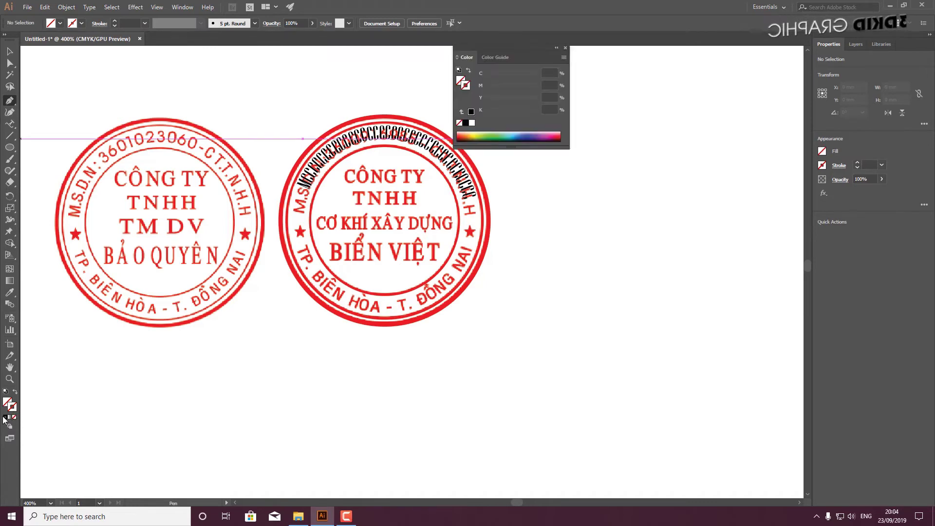
pyautogui.moveTo(512, 51); pyautogui.dragTo(761, 61)
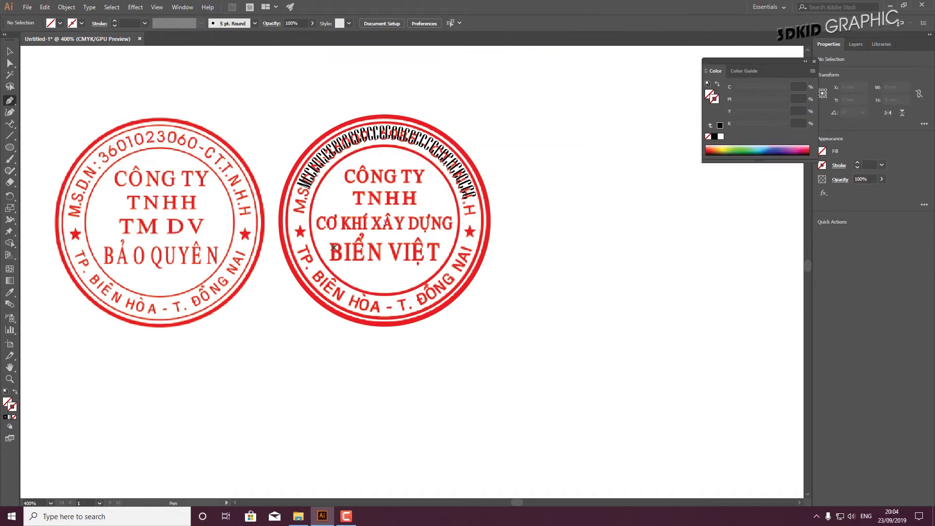
pyautogui.click(297, 252)
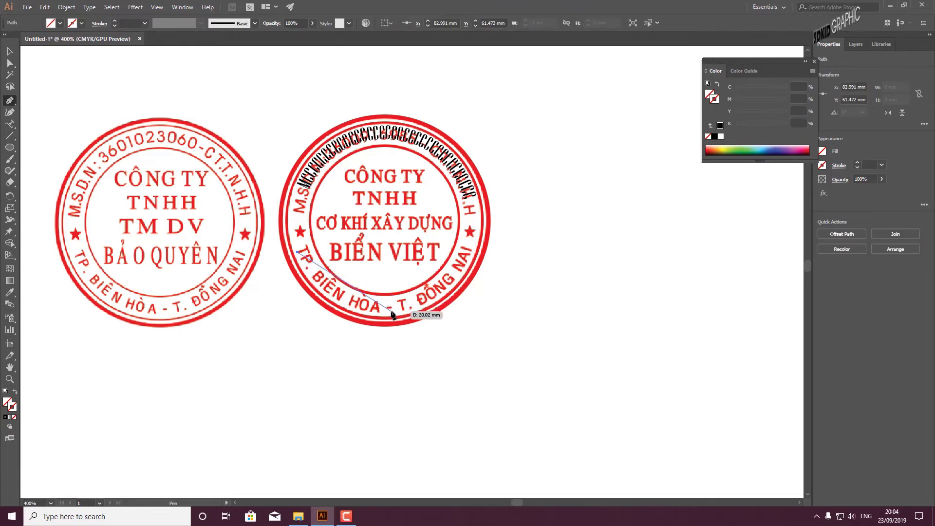
pyautogui.moveTo(390, 310)
pyautogui.mouseDown()
pyautogui.moveTo(451, 306)
pyautogui.moveTo(433, 316)
pyautogui.moveTo(443, 316)
pyautogui.mouseUp()
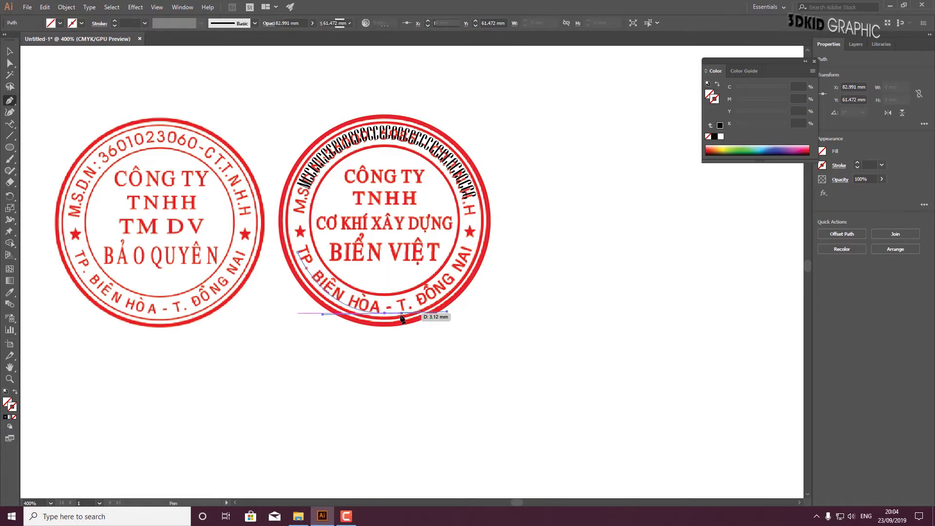
pyautogui.click(385, 312)
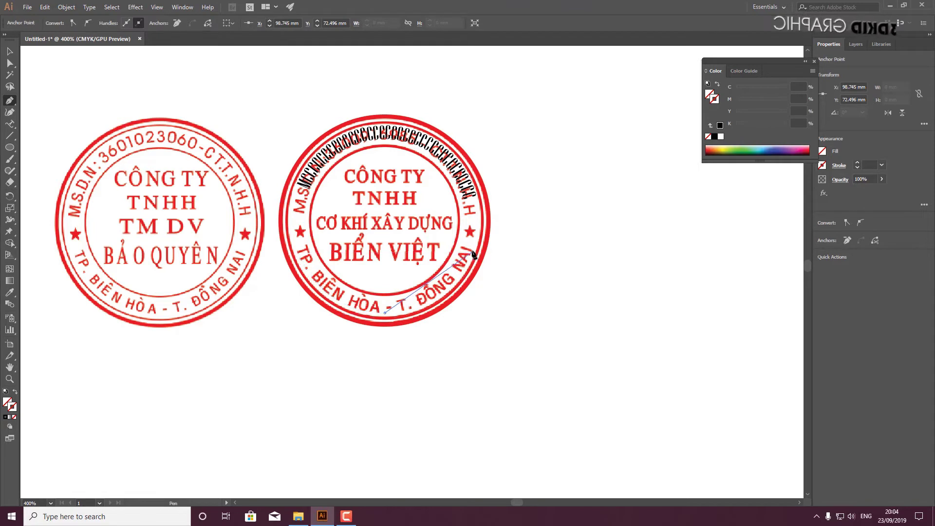
pyautogui.moveTo(472, 252); pyautogui.dragTo(497, 193)
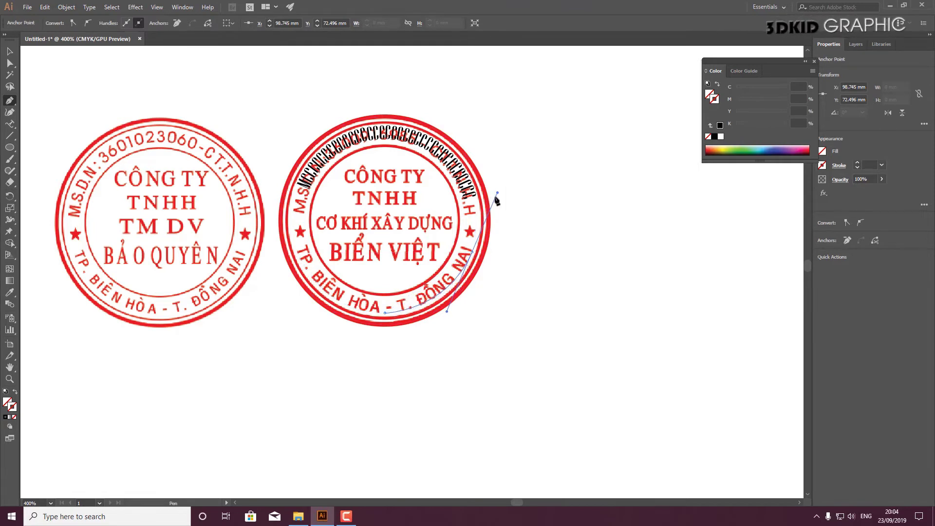
pyautogui.click(472, 252)
# Add Lorem ipsum placeholder text along the lower curve with Type on a Path, then deselect.
pyautogui.click(10, 123)
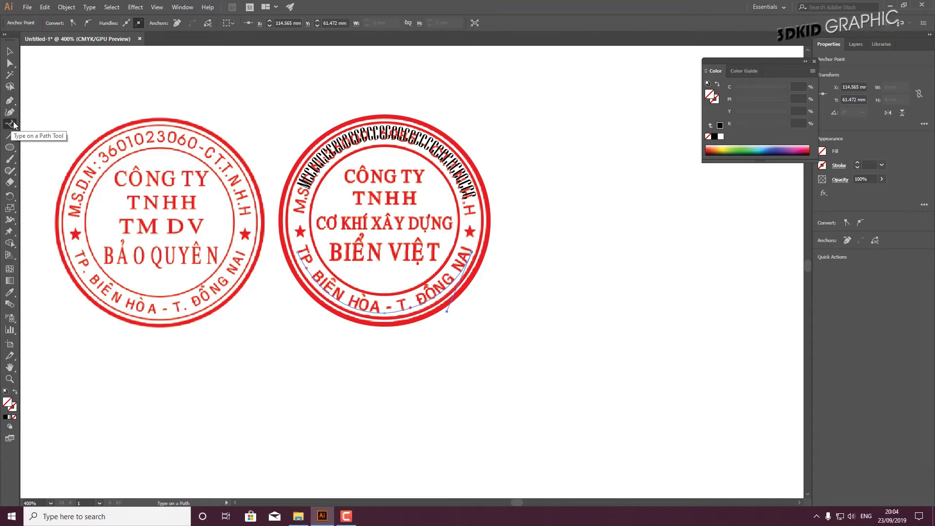
pyautogui.click(302, 253)
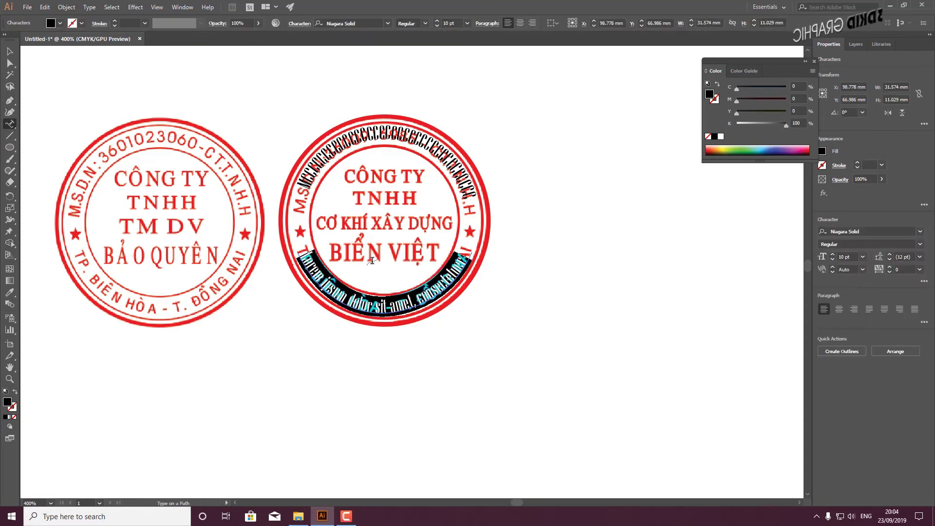
pyautogui.click(10, 51)
pyautogui.click(538, 243)
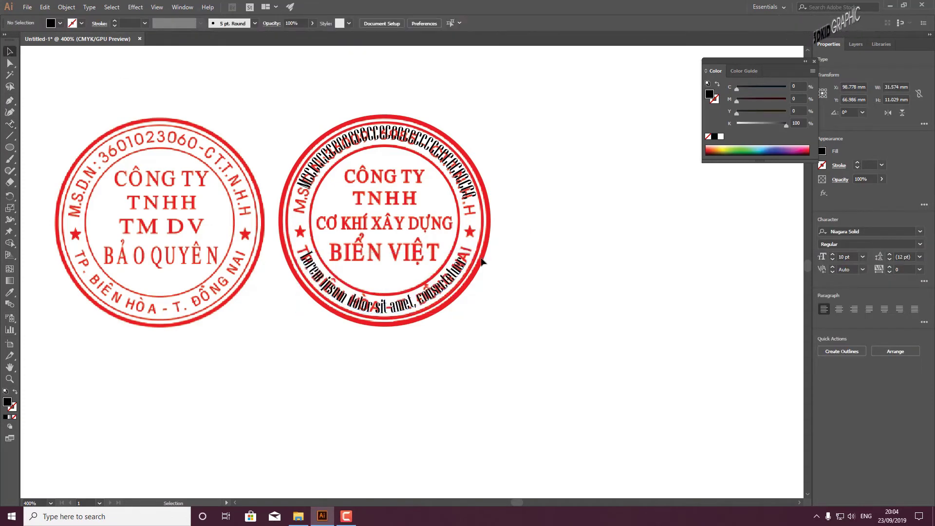
pyautogui.click(15, 151)
# Draw a small red-filled star left of the inner ring and copy it to the right side.
pyautogui.click(51, 194)
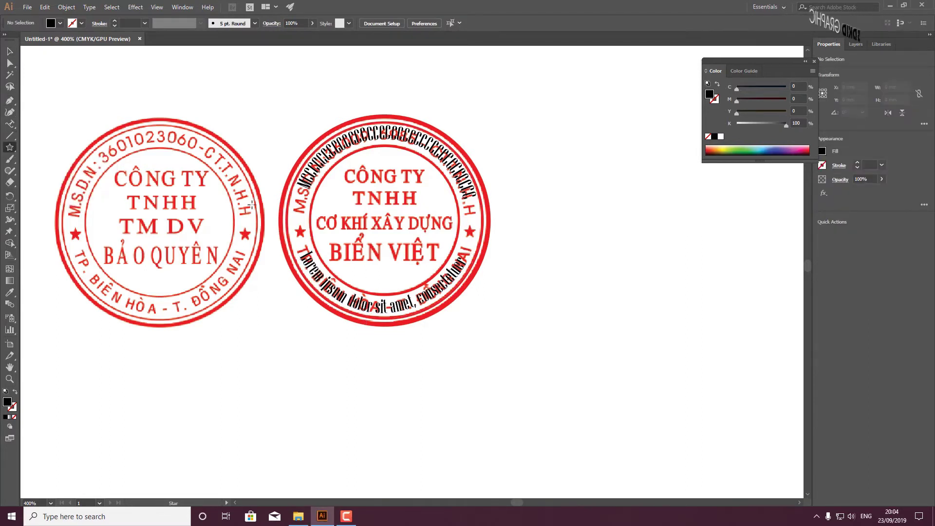
pyautogui.moveTo(296, 225)
pyautogui.mouseDown()
pyautogui.moveTo(290, 216)
pyautogui.moveTo(305, 233)
pyautogui.moveTo(306, 220)
pyautogui.moveTo(297, 230)
pyautogui.moveTo(307, 223)
pyautogui.mouseUp()
pyautogui.click(9, 54)
pyautogui.click(60, 23)
pyautogui.click(35, 41)
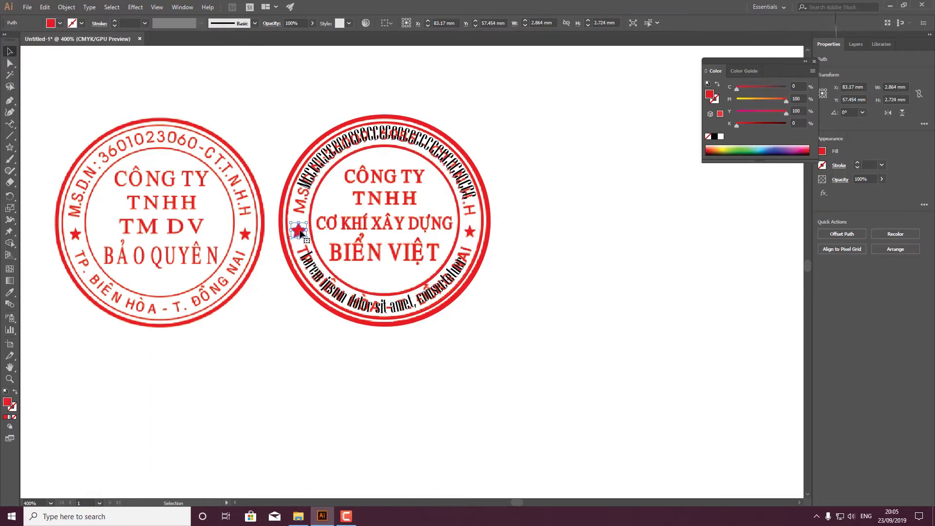
pyautogui.moveTo(301, 233); pyautogui.dragTo(472, 245)
# Move the new stamp off the original and pan to centre it in view.
pyautogui.moveTo(273, 102); pyautogui.dragTo(557, 375)
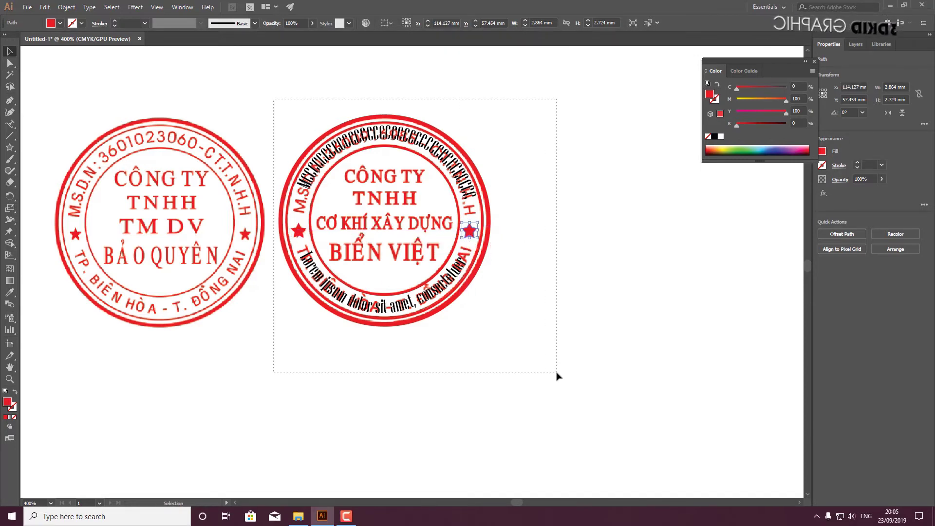
pyautogui.scroll(-2, 478, 334)
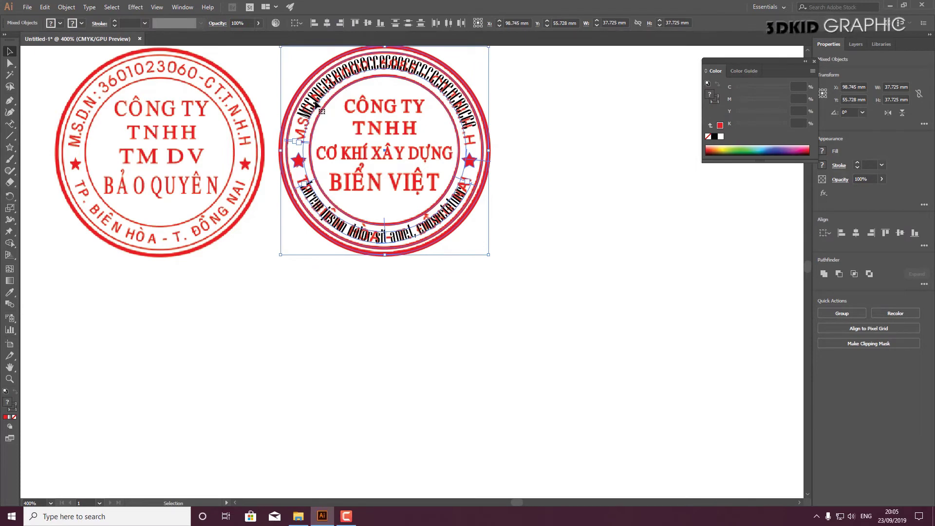
pyautogui.moveTo(316, 105); pyautogui.dragTo(496, 266)
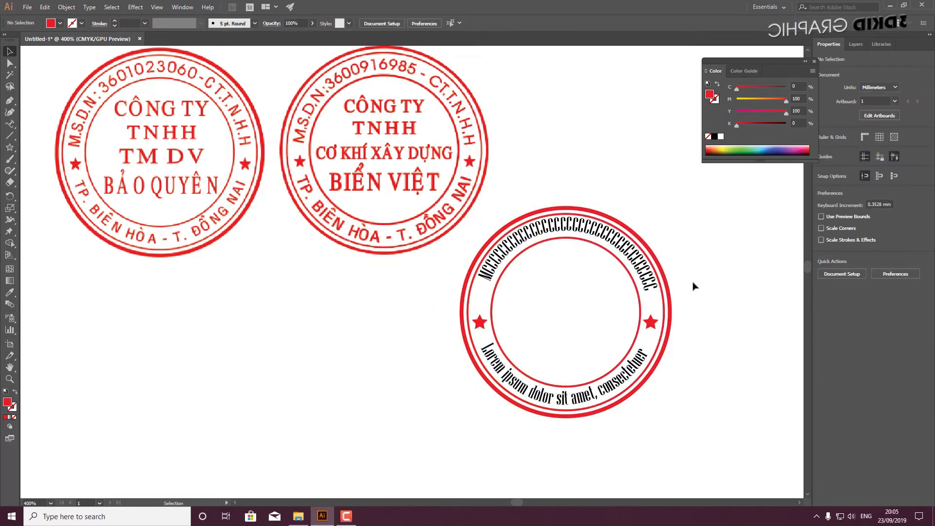
pyautogui.moveTo(695, 286); pyautogui.dragTo(605, 299)
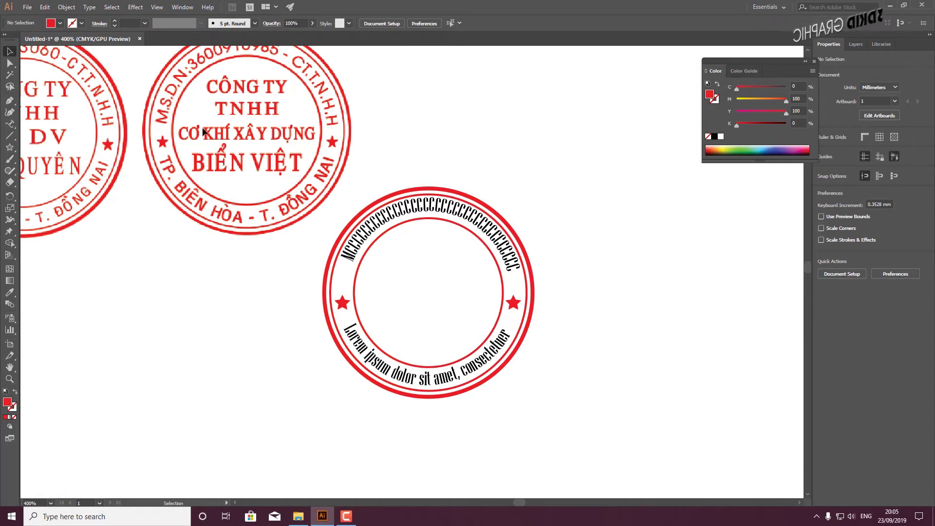
pyautogui.moveTo(8, 128); pyautogui.dragTo(43, 127)
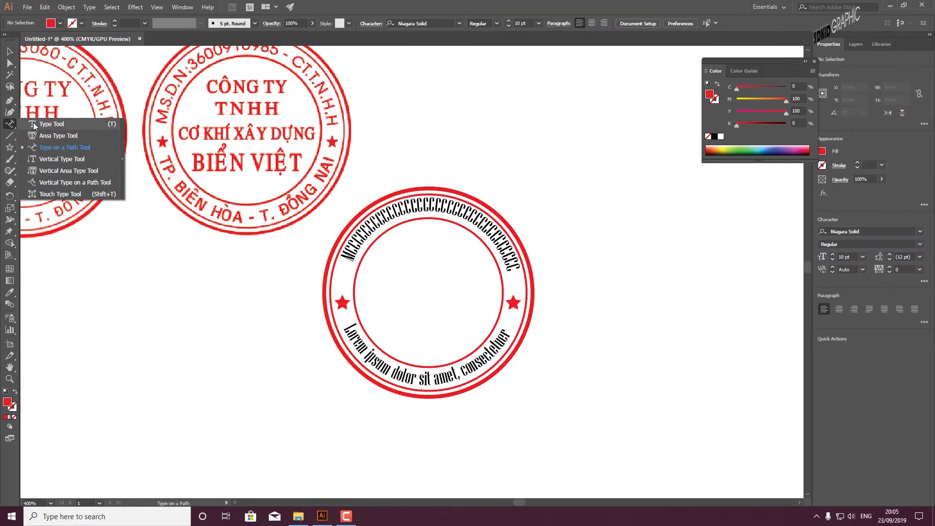
# Type the company name as a new multi-line text block beside the stamp.
pyautogui.click(455, 116)
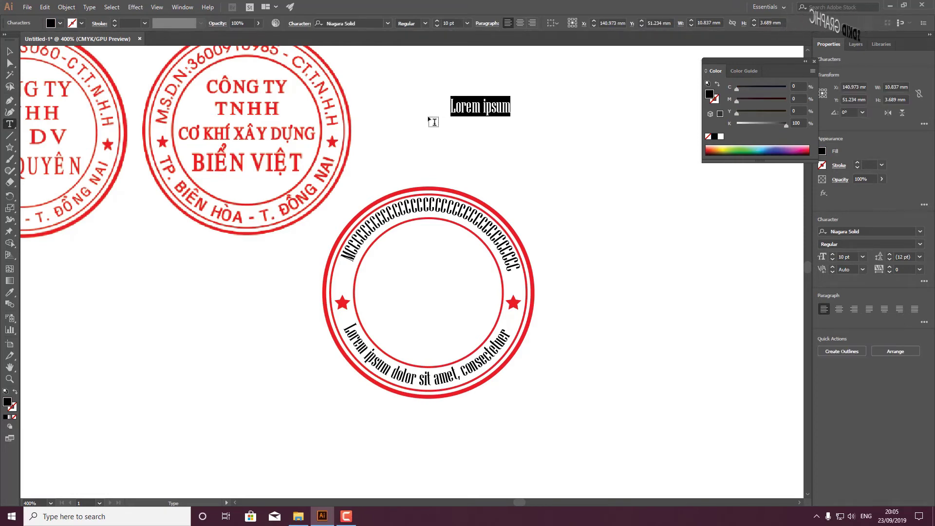
pyautogui.write('CON')
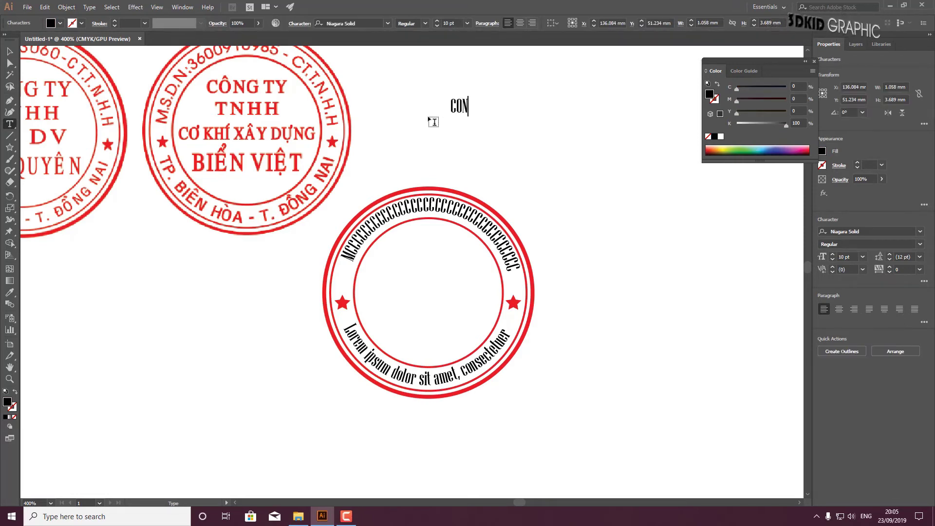
pyautogui.write('G TY TN')
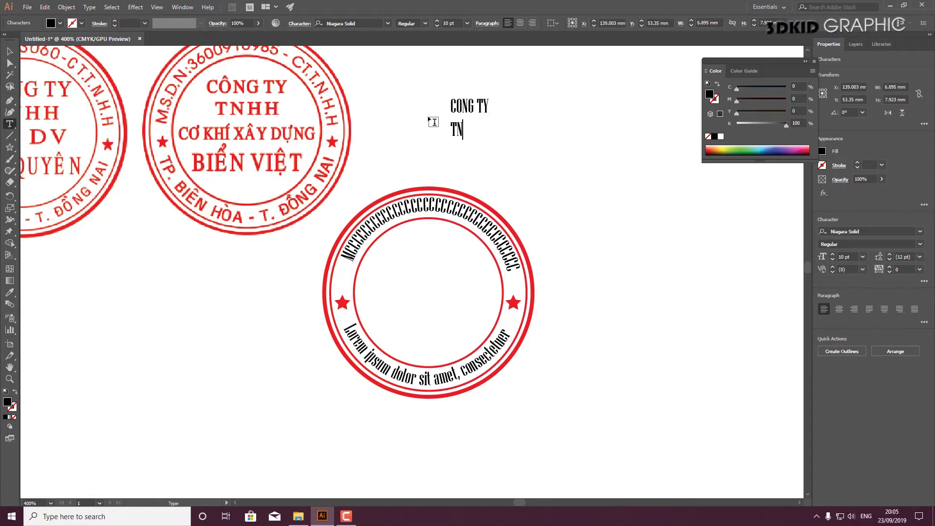
pyautogui.write('HH')
pyautogui.press('Return')
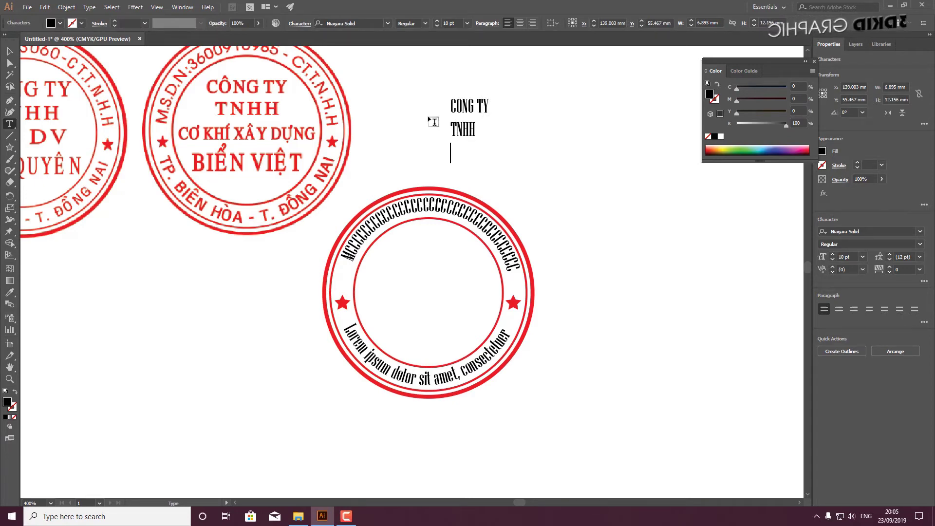
pyautogui.write('O KHI XAY DUNG')
pyautogui.write('BIEN VIET')
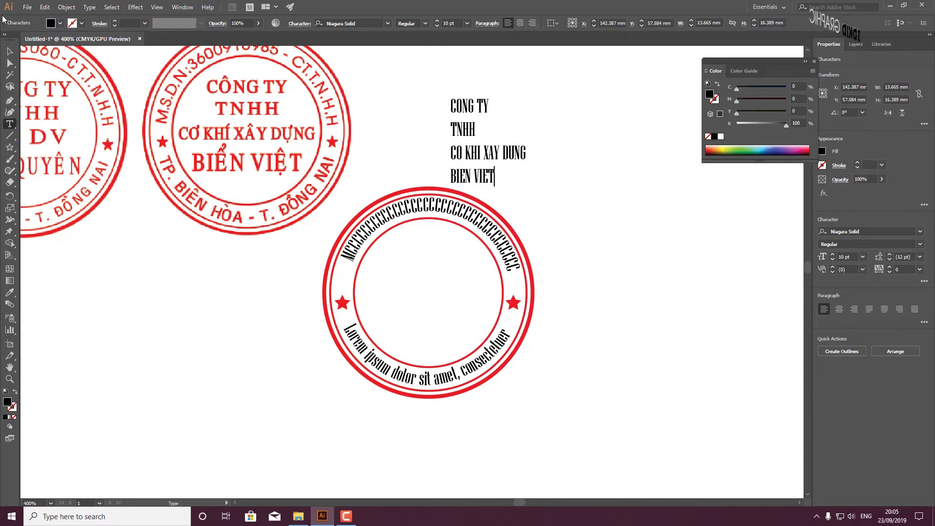
# Center-align the company name, move it into the inner circle and scale it to fit.
pyautogui.click(9, 50)
pyautogui.click(520, 22)
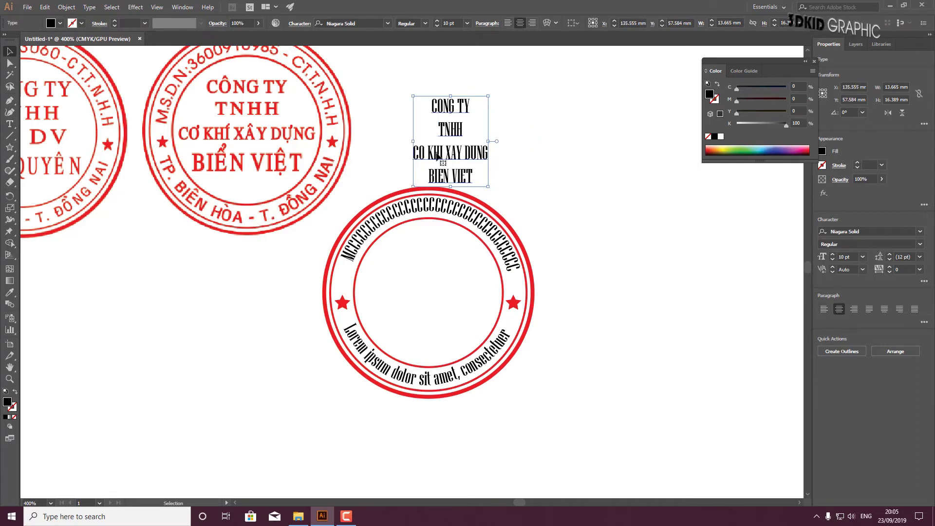
pyautogui.moveTo(452, 127); pyautogui.dragTo(420, 267)
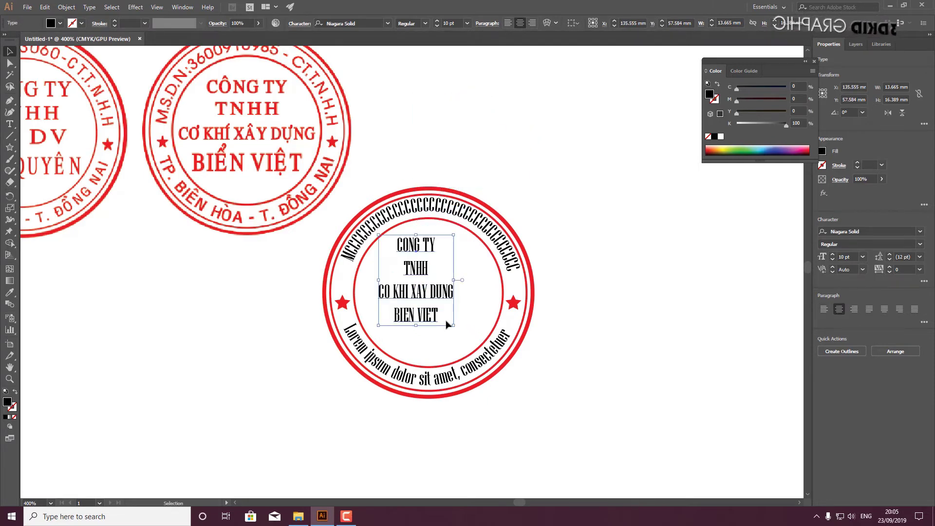
pyautogui.moveTo(455, 322); pyautogui.dragTo(481, 352)
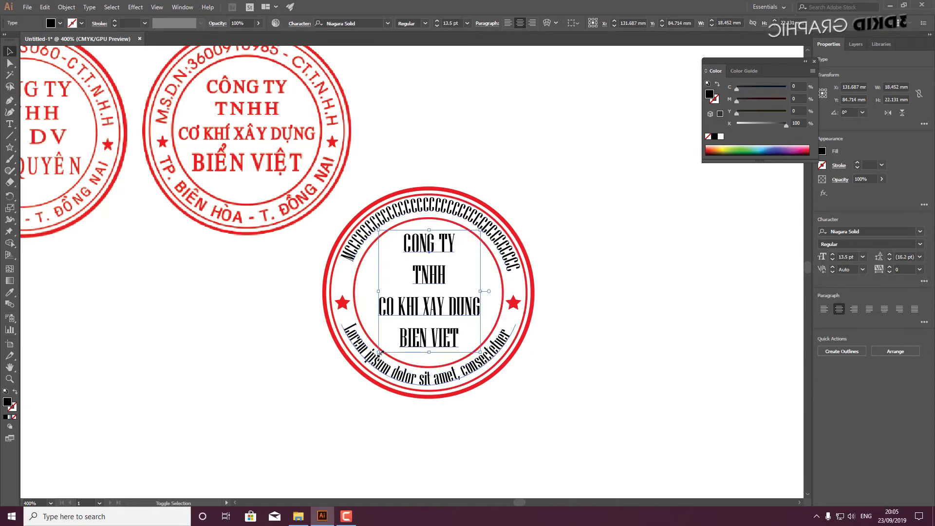
pyautogui.moveTo(380, 352); pyautogui.dragTo(381, 351)
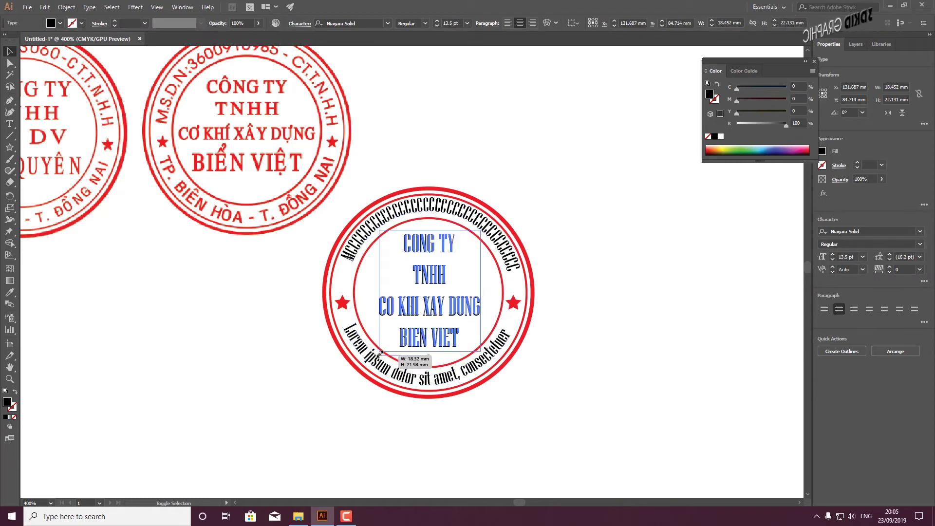
# Give the company name a red fill and deselect it.
pyautogui.click(60, 23)
pyautogui.click(32, 42)
pyautogui.click(483, 101)
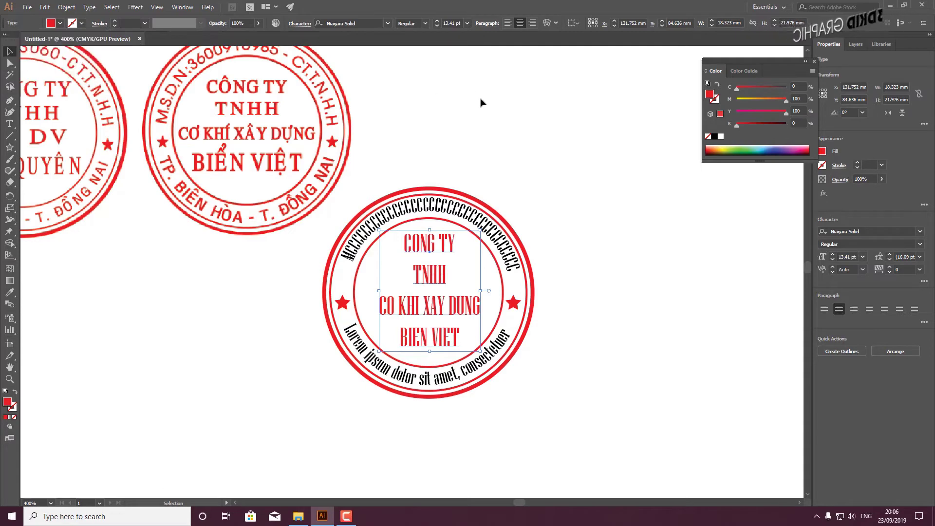
pyautogui.scroll(-1, 475, 114)
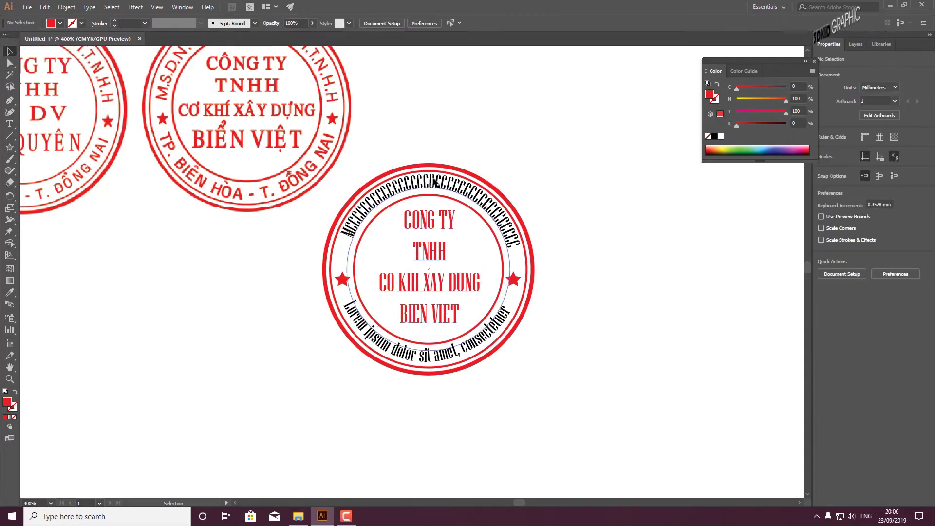
# Apply the Arial font to the curved placeholder text on the ring.
pyautogui.scroll(2, 435, 180)
pyautogui.scroll(1, 336, 200)
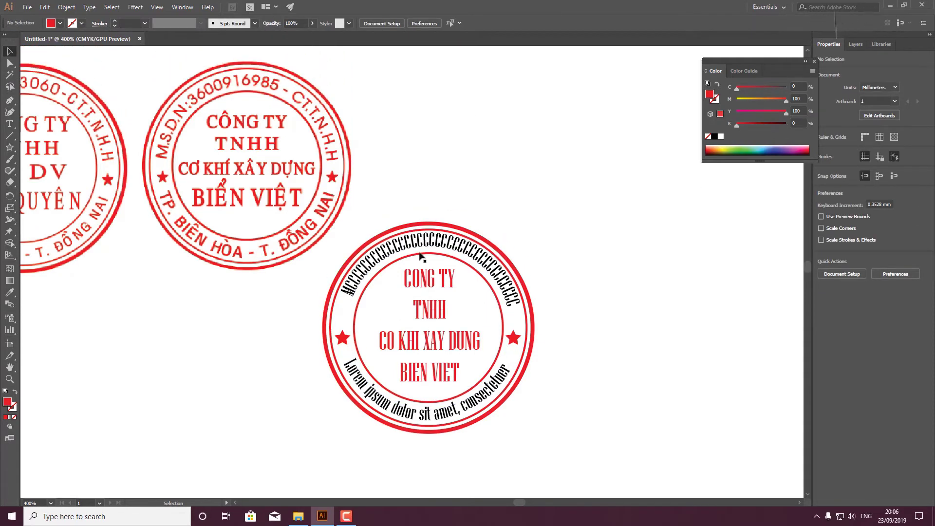
pyautogui.click(421, 243)
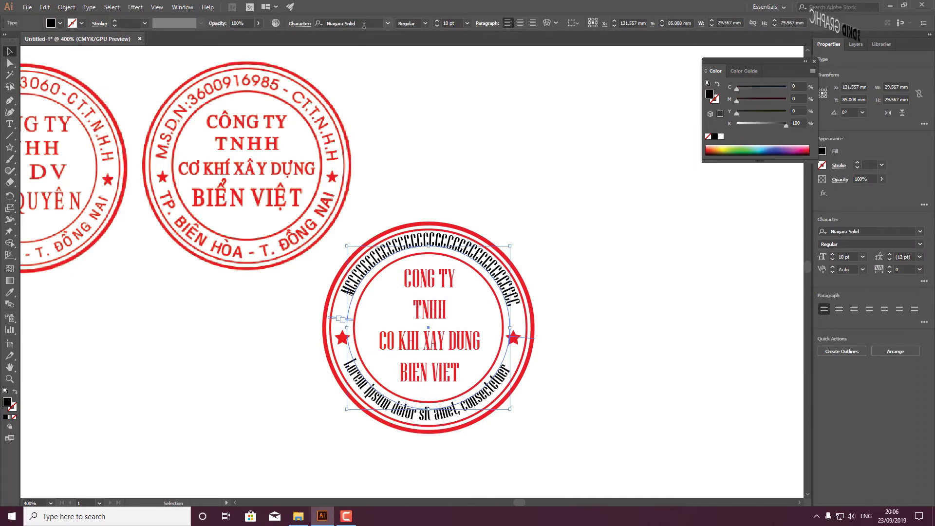
pyautogui.click(364, 23)
pyautogui.write('A')
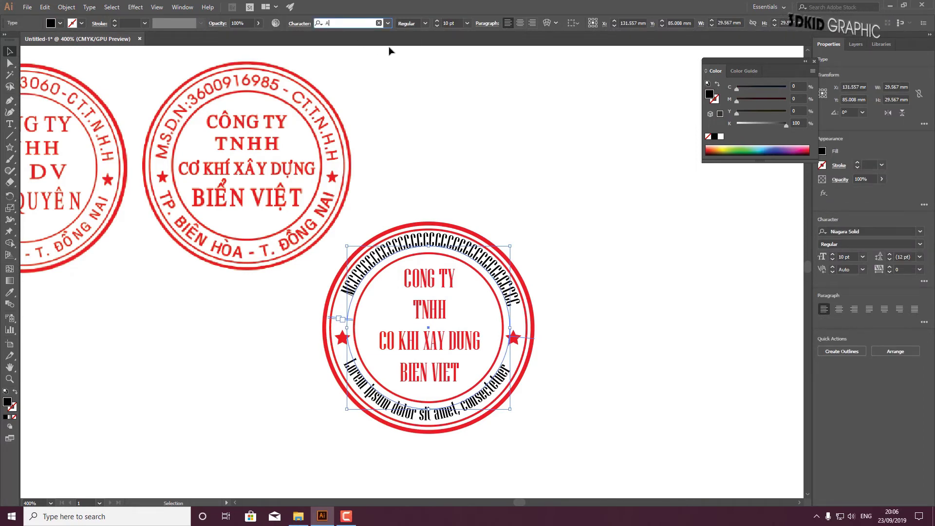
pyautogui.write('rial')
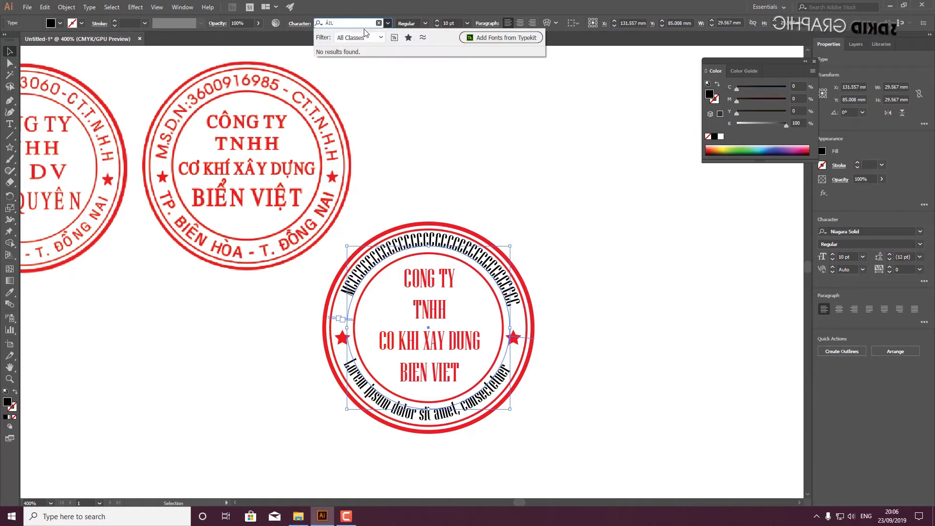
pyautogui.click(388, 23)
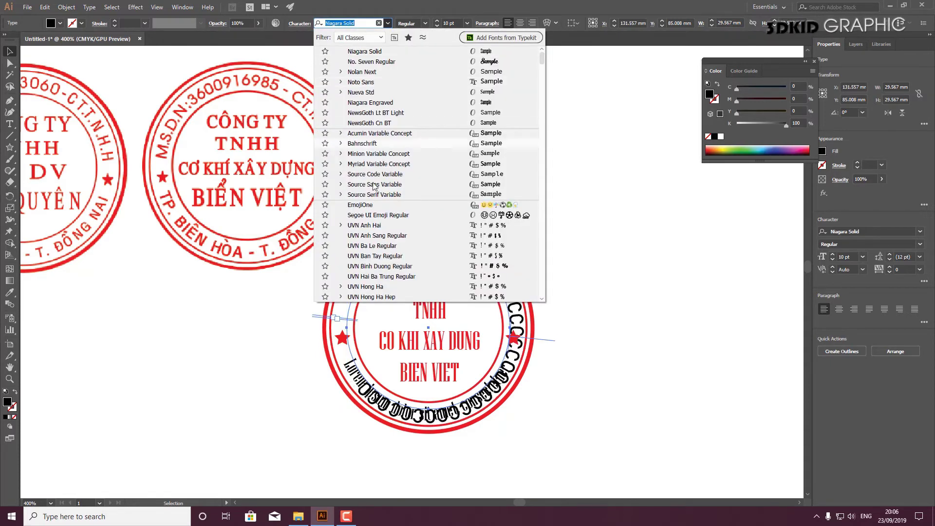
pyautogui.scroll(-3, 373, 197)
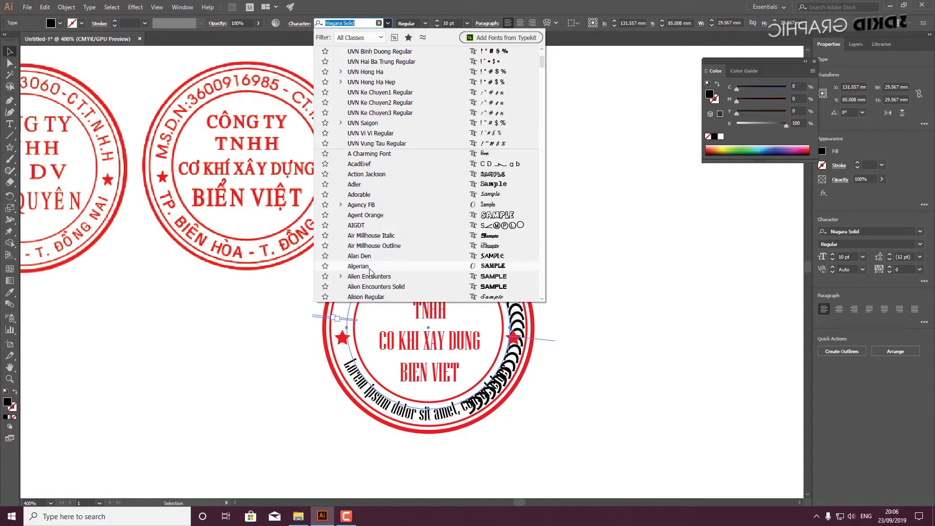
pyautogui.scroll(-3, 369, 269)
pyautogui.scroll(-4, 369, 266)
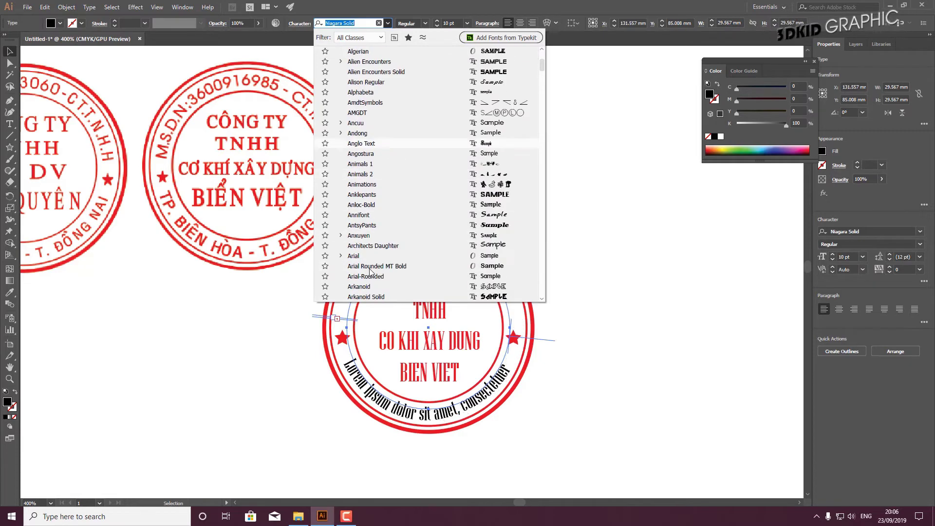
pyautogui.scroll(-1, 368, 262)
pyautogui.click(353, 225)
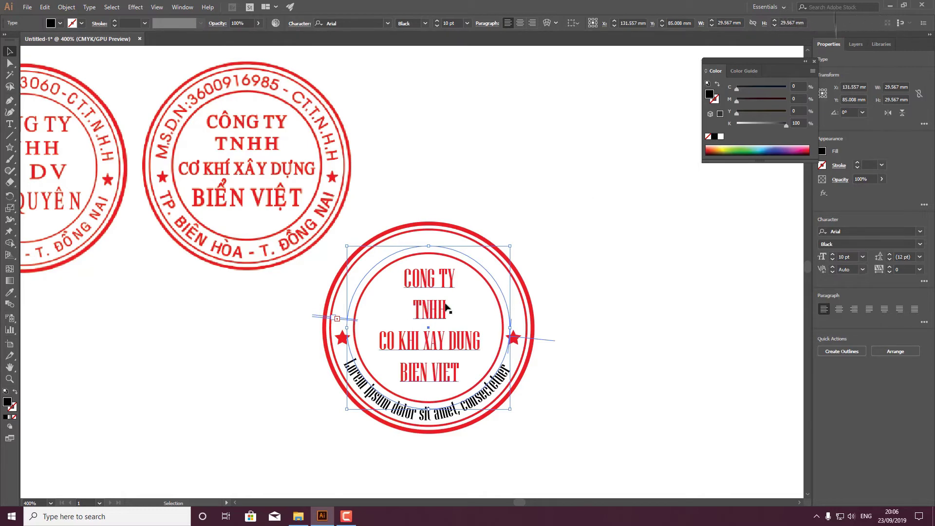
# Undo the font change and browse fonts in the Character panel without applying one.
pyautogui.press('a')
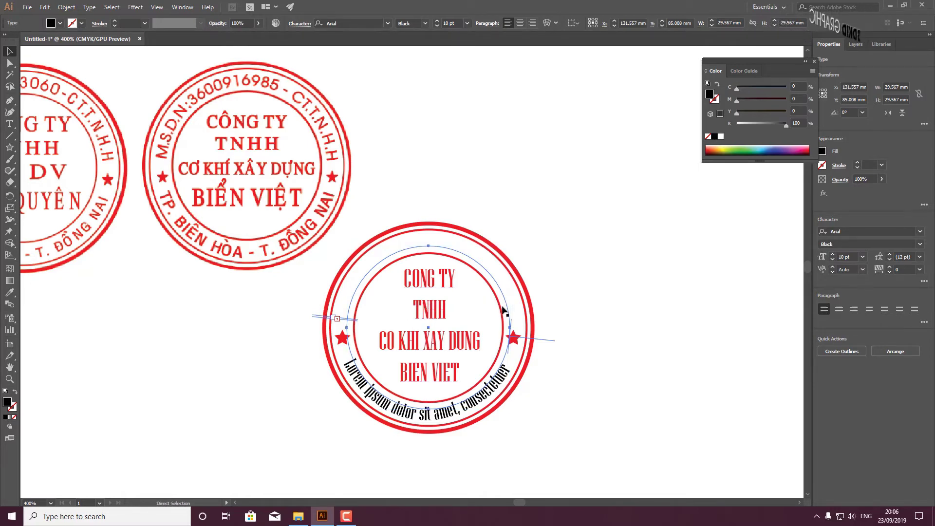
pyautogui.hotkey('ctrl', 'z')
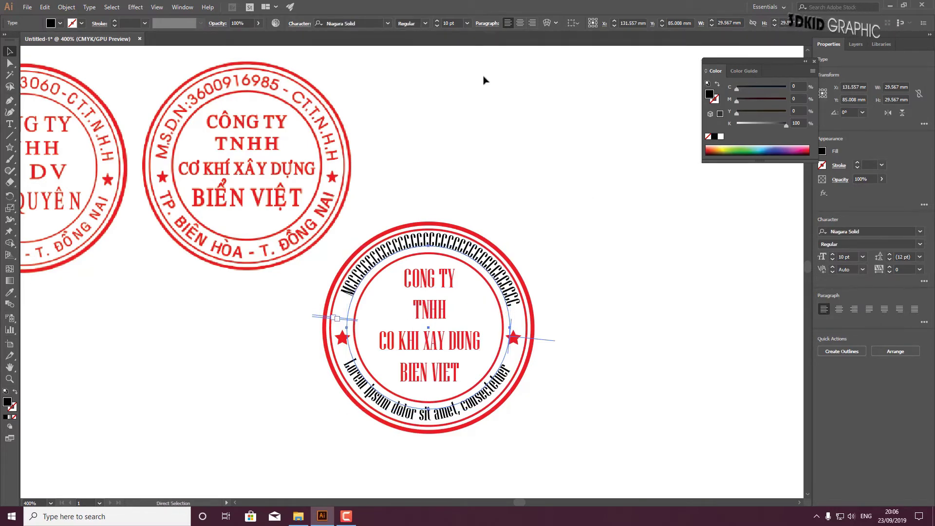
pyautogui.hotkey('ctrl', 't')
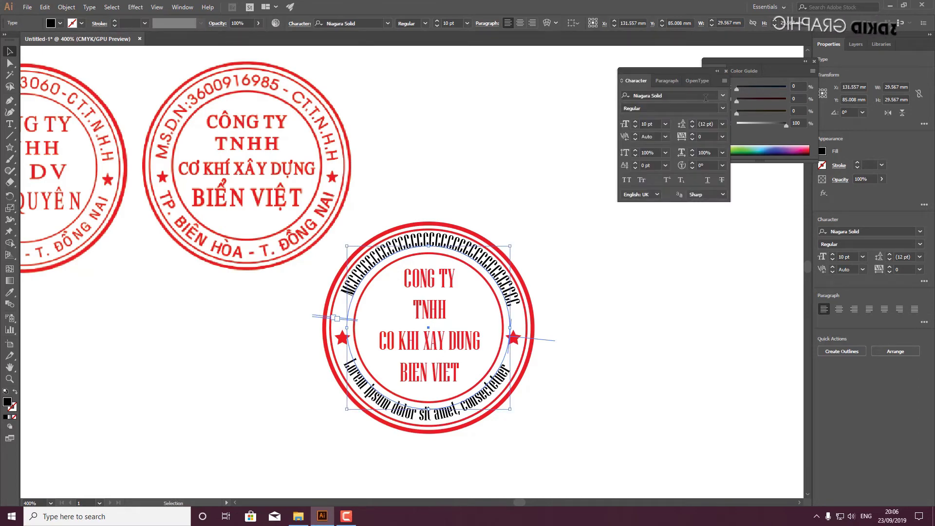
pyautogui.click(706, 97)
pyautogui.write('i')
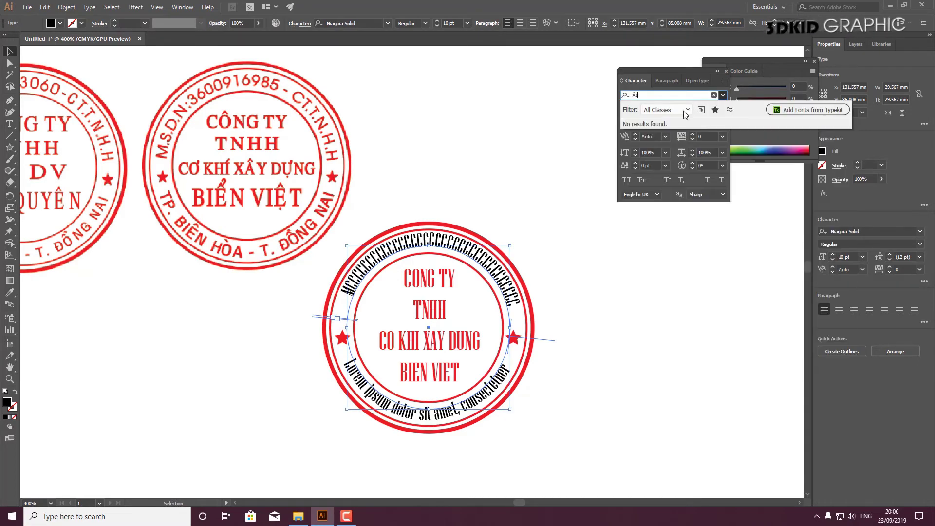
pyautogui.click(724, 95)
pyautogui.scroll(-5, 686, 312)
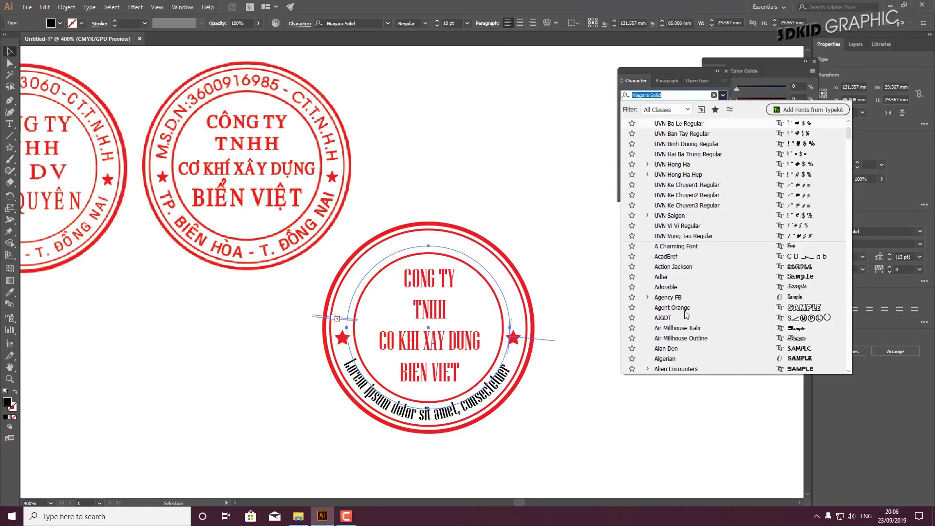
pyautogui.scroll(-5, 685, 311)
pyautogui.scroll(-3, 685, 311)
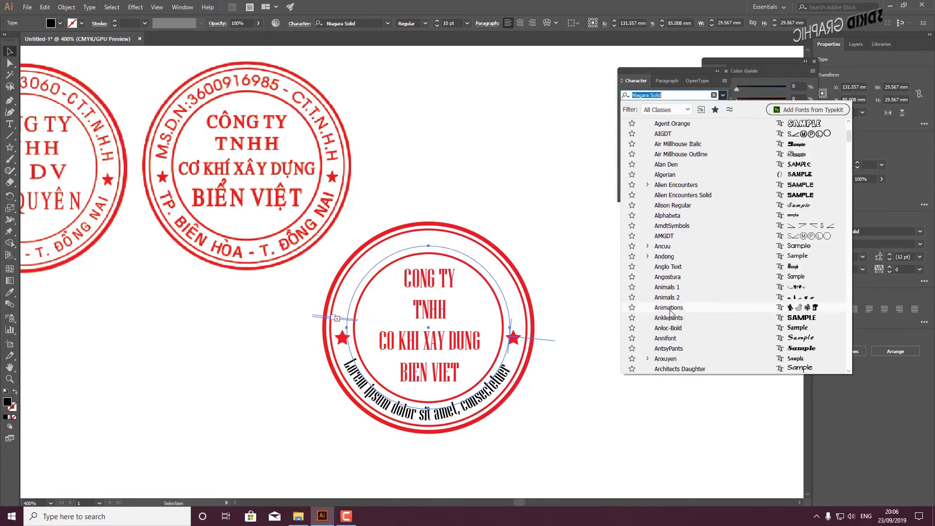
pyautogui.scroll(3, 681, 285)
pyautogui.scroll(-3, 672, 310)
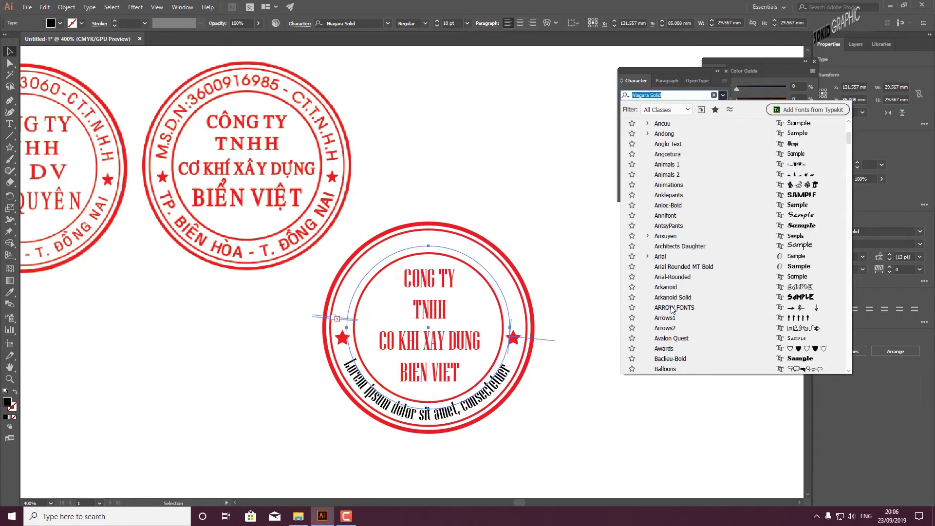
pyautogui.press('Escape')
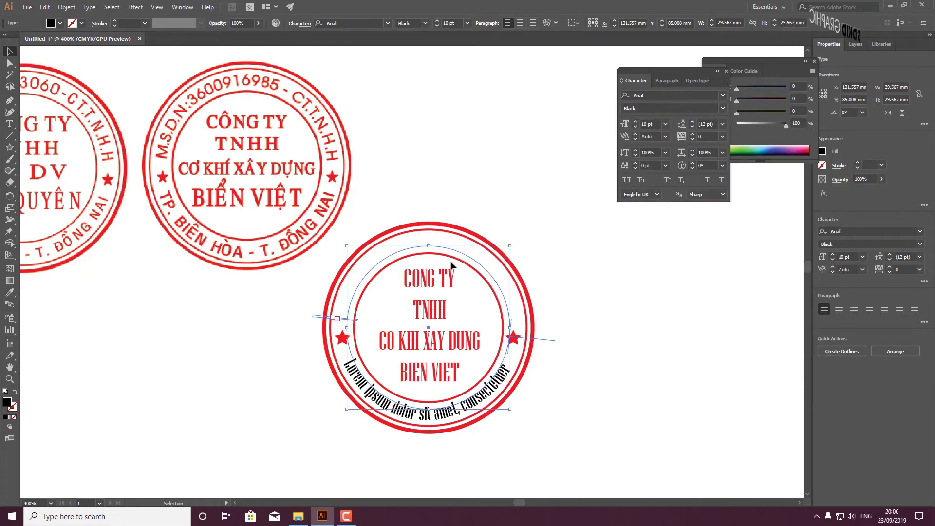
# Extend the arc text's end, undo an accidental move, and set the font to Arial Black.
pyautogui.moveTo(514, 338); pyautogui.dragTo(469, 244)
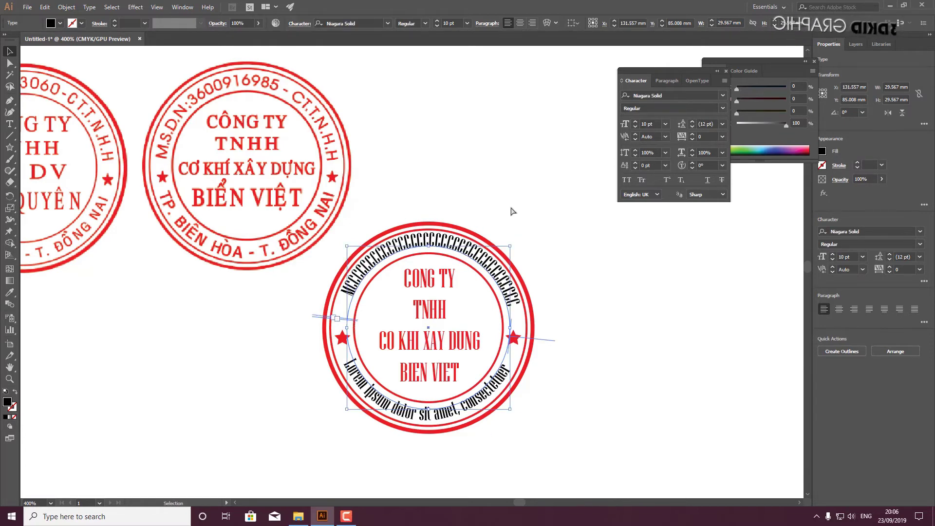
pyautogui.click(541, 203)
pyautogui.moveTo(469, 257); pyautogui.dragTo(504, 241)
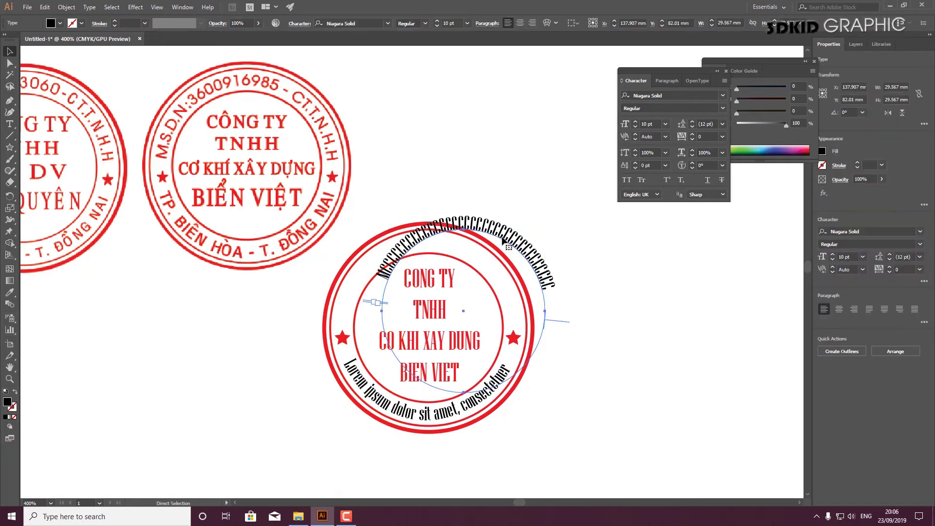
pyautogui.hotkey('ctrl', 'z')
pyautogui.click(723, 96)
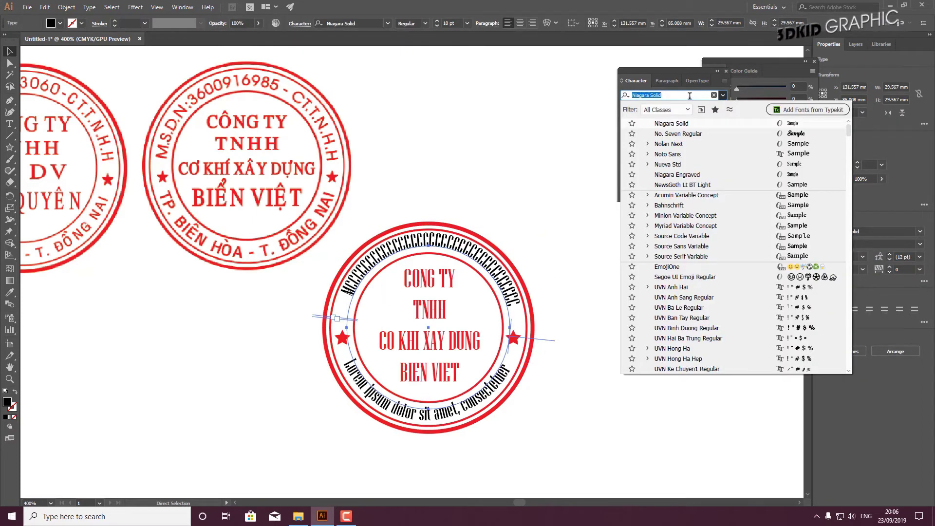
pyautogui.write('AR')
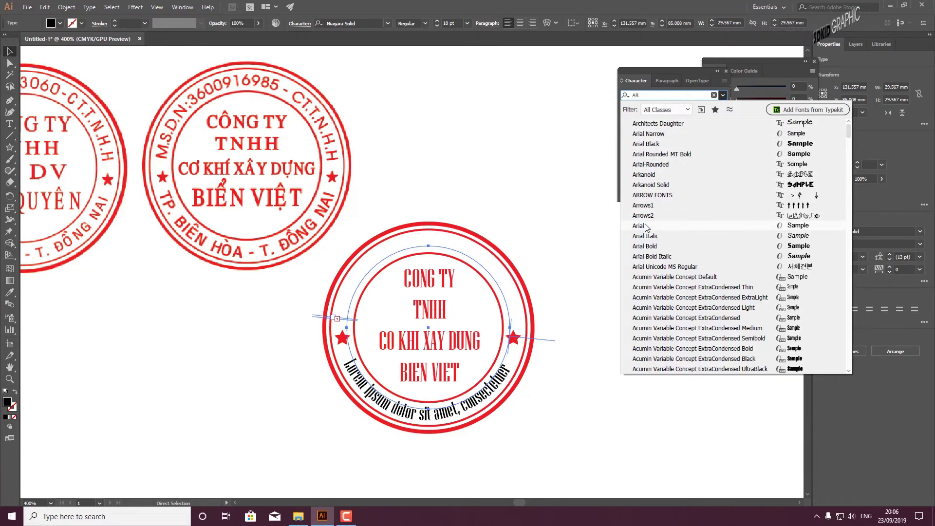
pyautogui.click(655, 144)
# Move the text circle off to the right, then above the stamp, and shift its start point.
pyautogui.moveTo(488, 275); pyautogui.dragTo(743, 268)
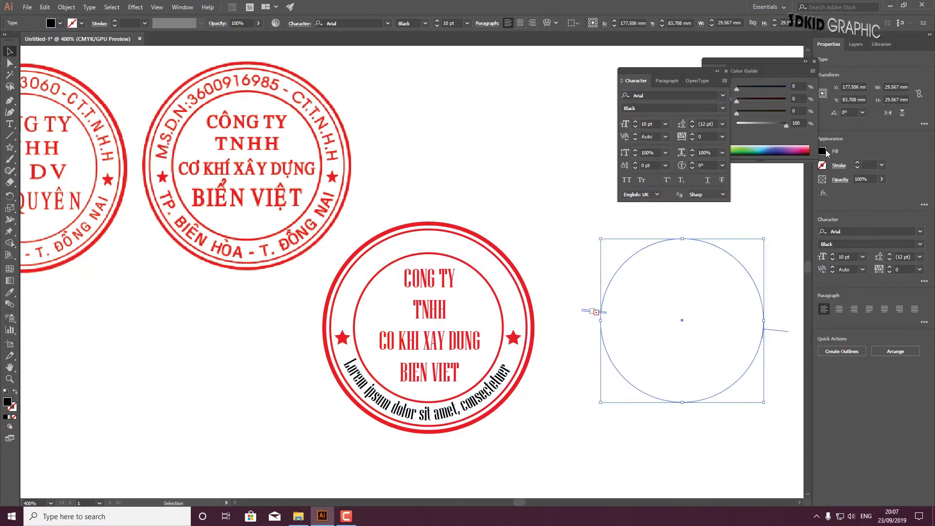
pyautogui.click(742, 143)
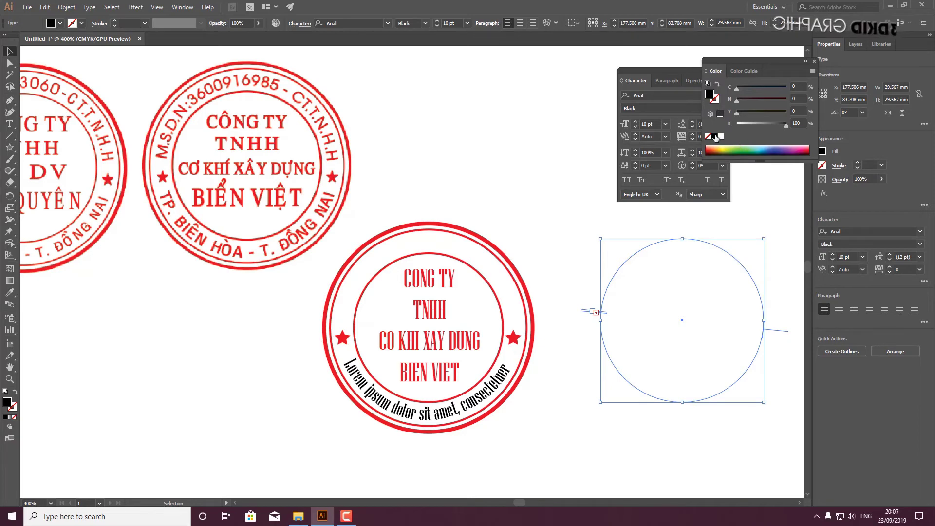
pyautogui.moveTo(600, 297); pyautogui.dragTo(362, 99)
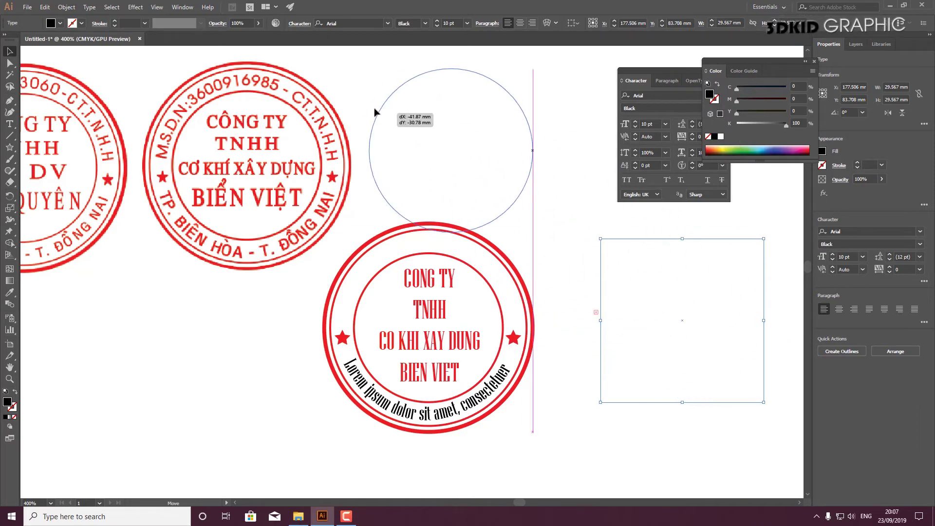
pyautogui.scroll(1, 428, 185)
pyautogui.scroll(1, 428, 184)
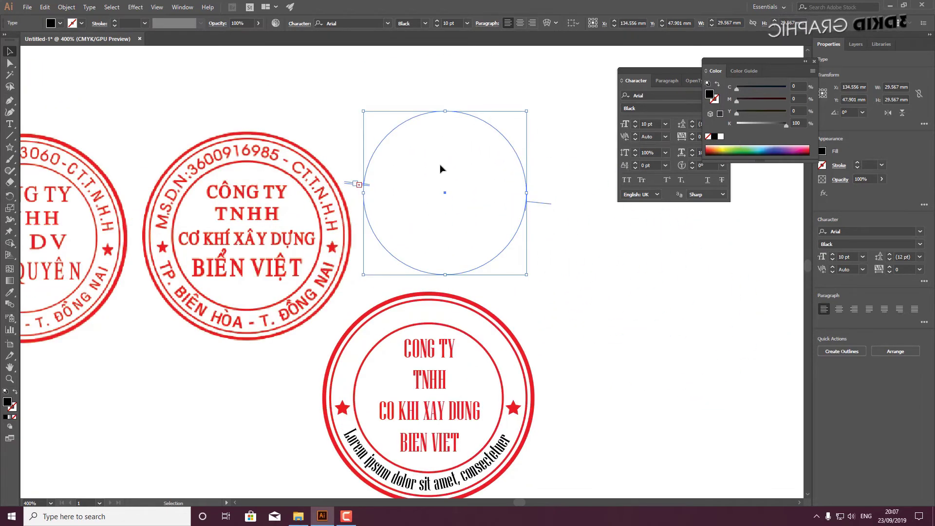
pyautogui.moveTo(359, 184)
pyautogui.mouseDown()
pyautogui.moveTo(396, 134)
pyautogui.moveTo(538, 146)
pyautogui.moveTo(338, 180)
pyautogui.mouseUp()
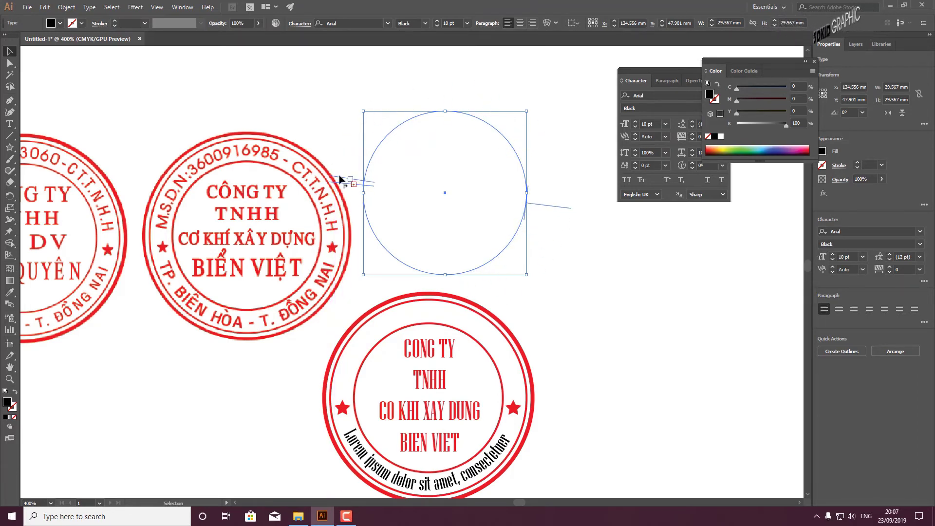
# Undo the moves to return the text circle onto the stamp and reselect the top-arc text.
pyautogui.hotkey('ctrl', 'z')
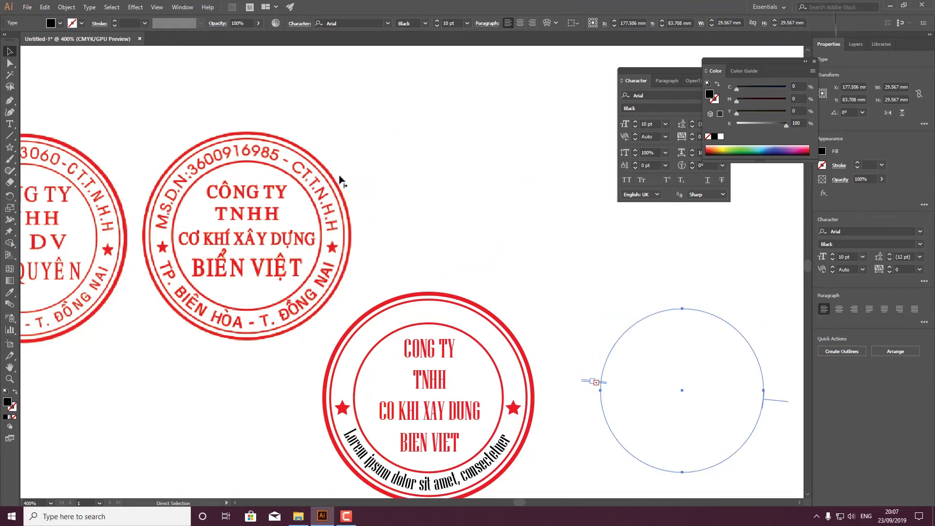
pyautogui.hotkey('ctrl', 'z')
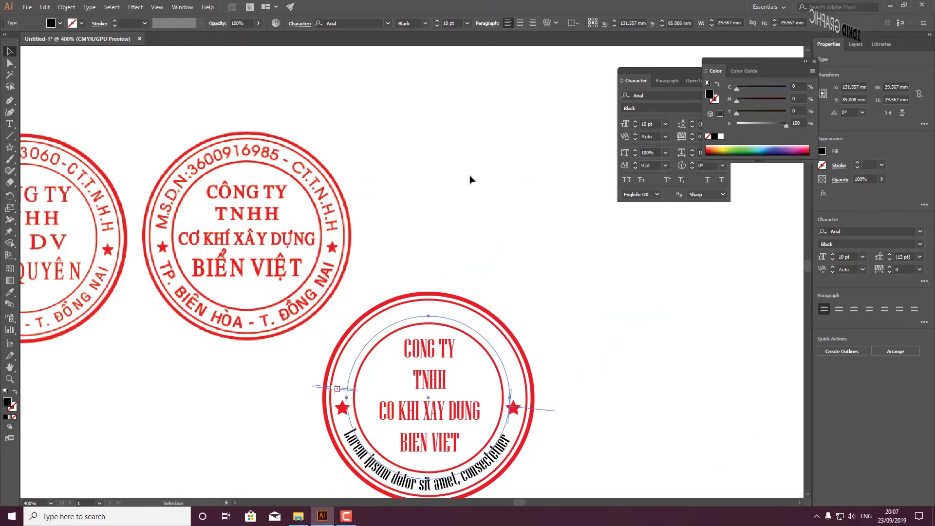
pyautogui.click(470, 180)
pyautogui.scroll(-3, 468, 241)
pyautogui.hotkey('ctrl', 'z')
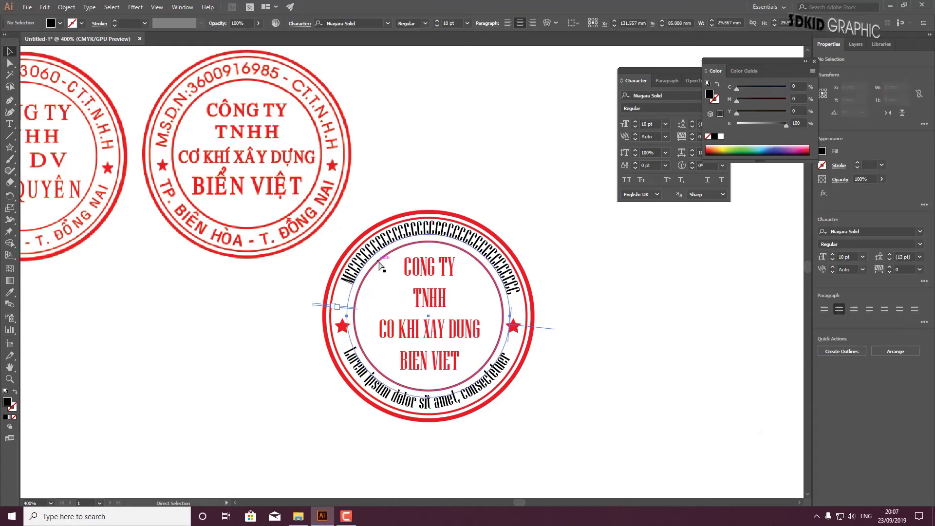
pyautogui.hotkey('ctrl', 'z')
pyautogui.scroll(-1, 530, 167)
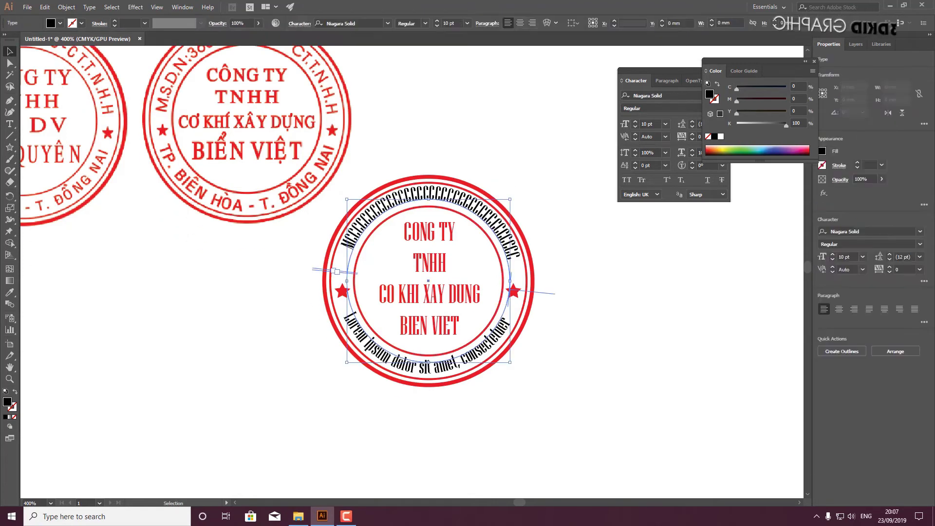
# Select the top-arc letters with the Type tool, then deselect the arc text.
pyautogui.click(9, 124)
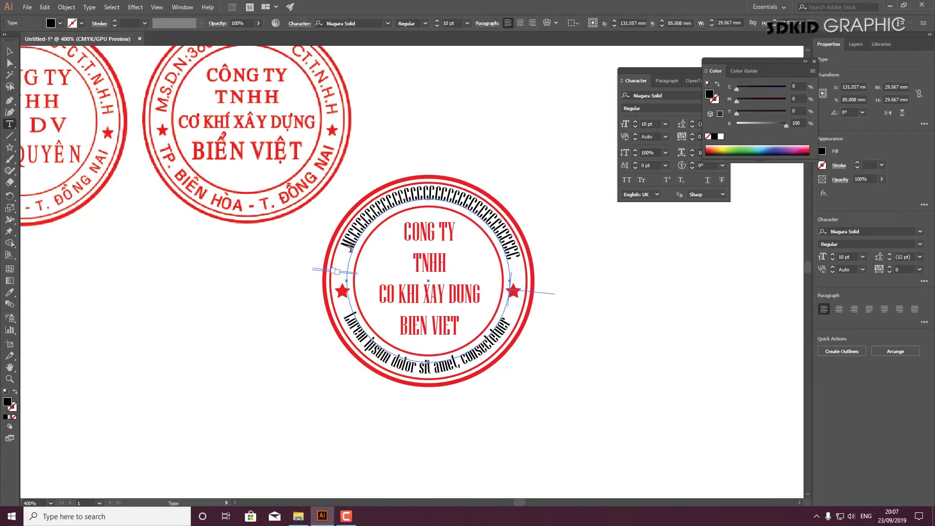
pyautogui.moveTo(351, 249); pyautogui.dragTo(583, 244)
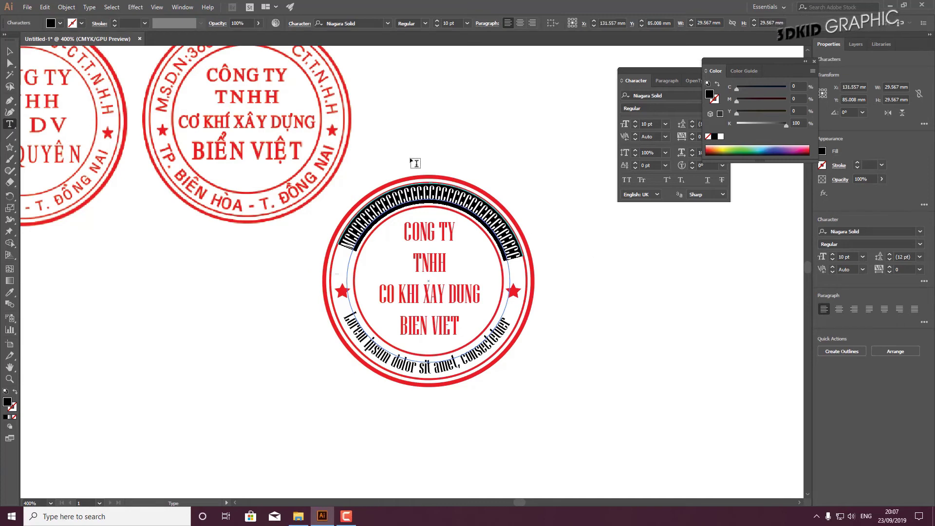
pyautogui.scroll(1, 380, 220)
pyautogui.scroll(1, 382, 223)
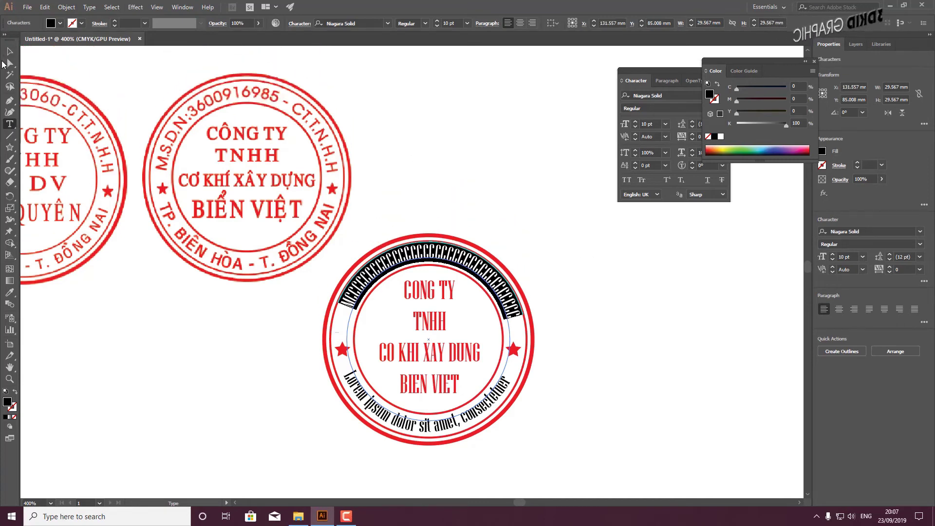
pyautogui.click(9, 51)
pyautogui.click(365, 154)
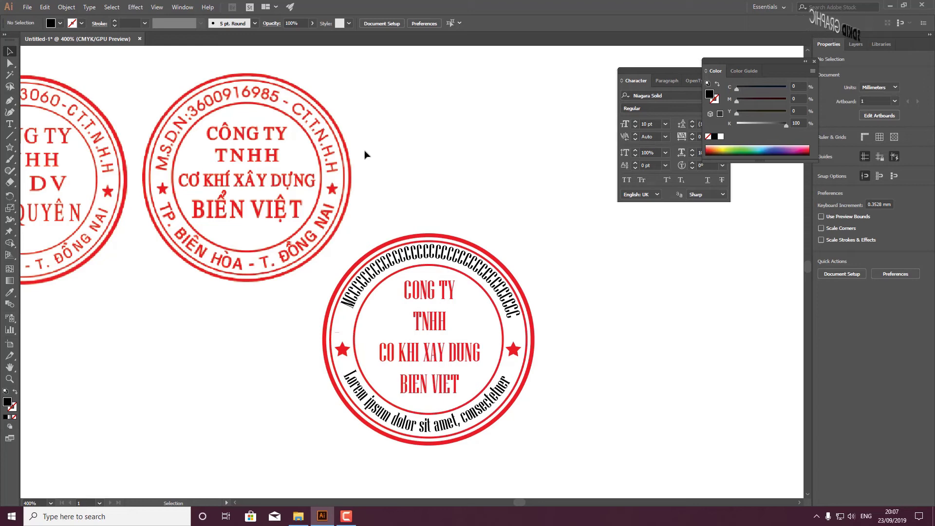
# Reselect all top-arc letters and search the font field for 'aa'.
pyautogui.click(399, 260)
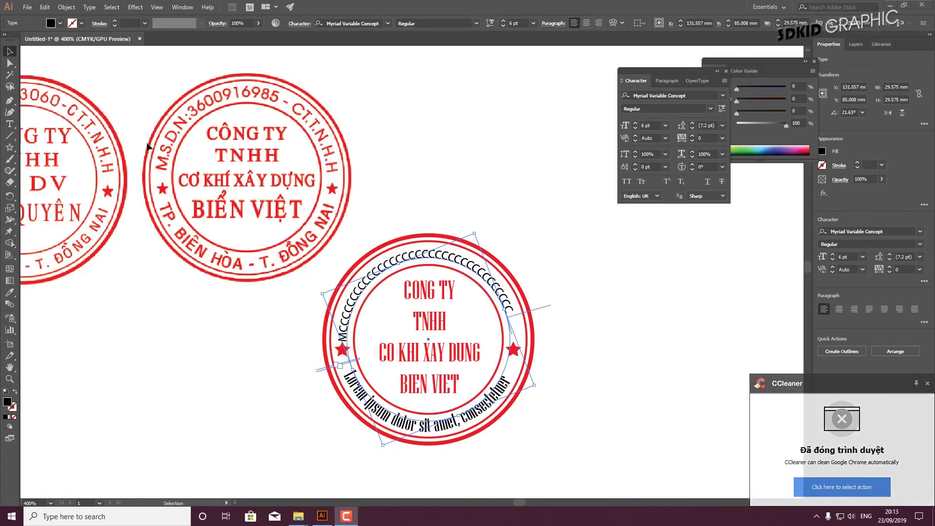
pyautogui.press('t')
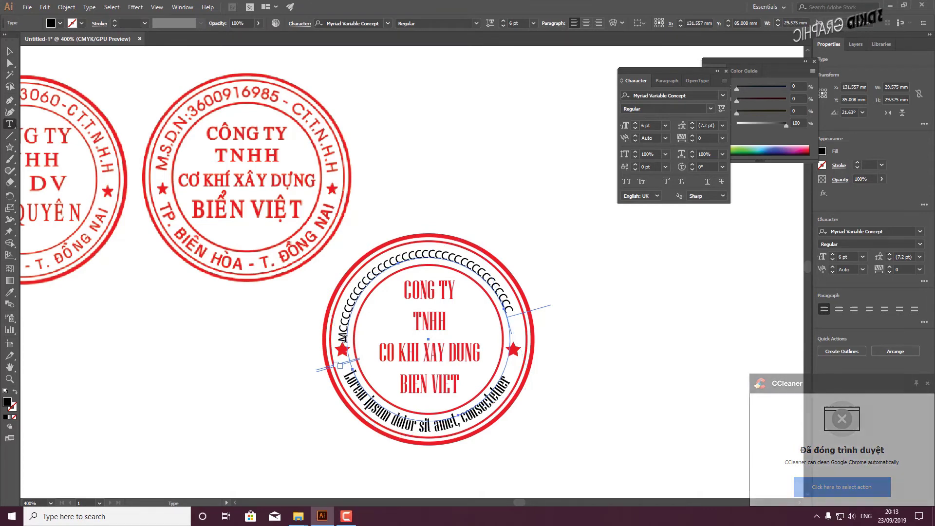
pyautogui.moveTo(349, 331); pyautogui.dragTo(522, 311)
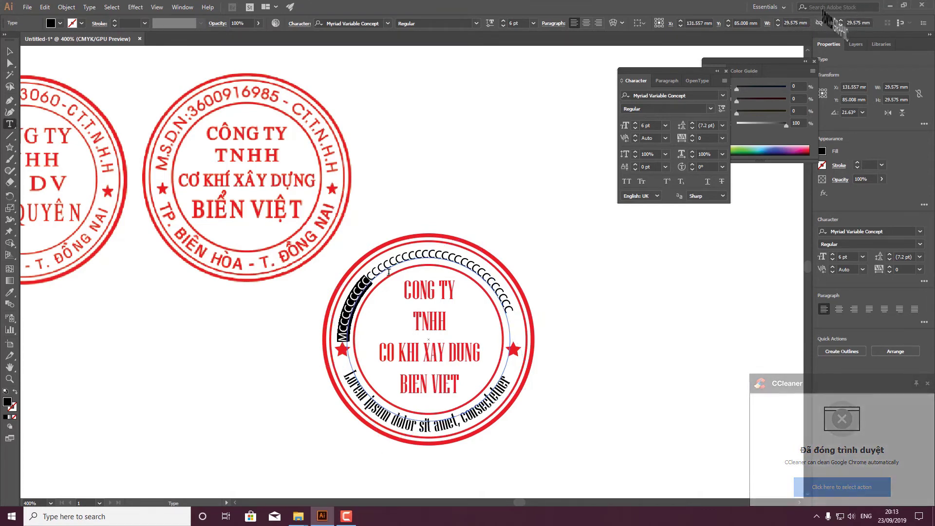
pyautogui.click(672, 96)
pyautogui.write('aa')
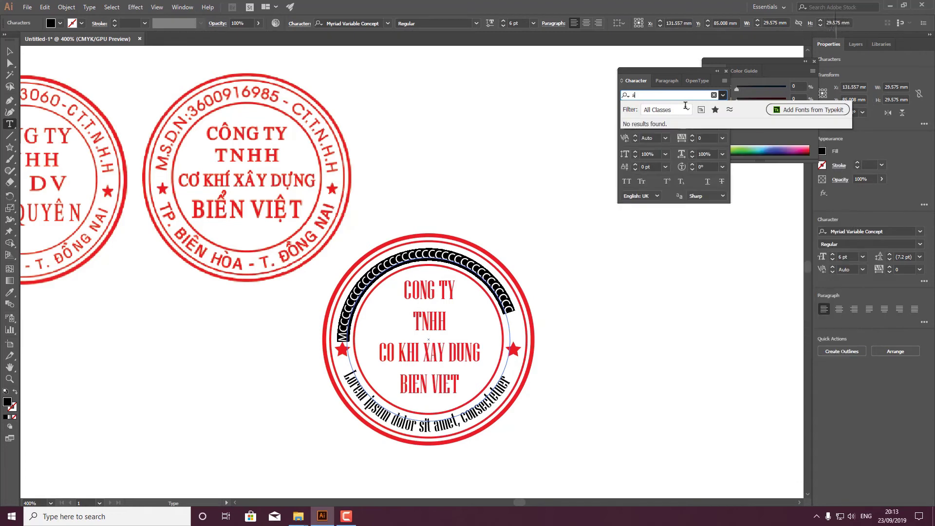
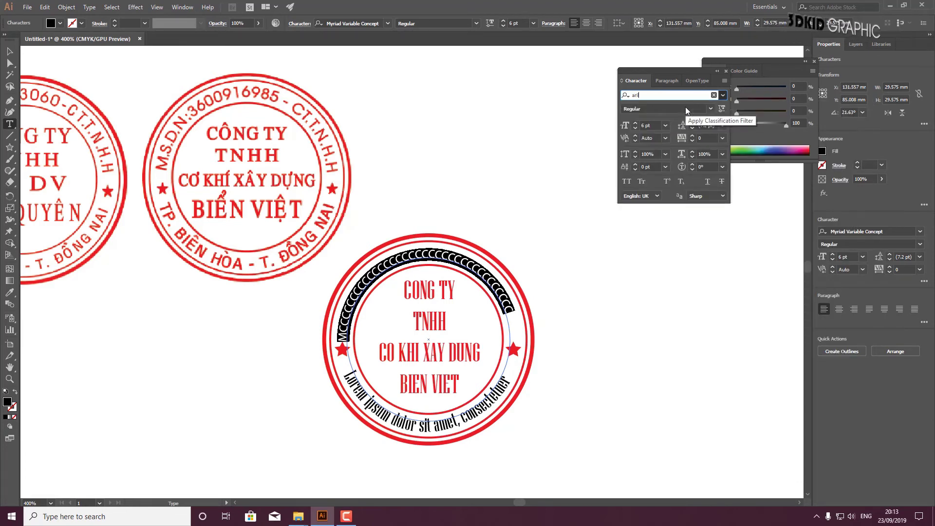
# Apply Arial Narrow and replace the top-arc placeholder Cs with the company tax-code line ending 'CT.T.N.H.H'.
pyautogui.press('Return')
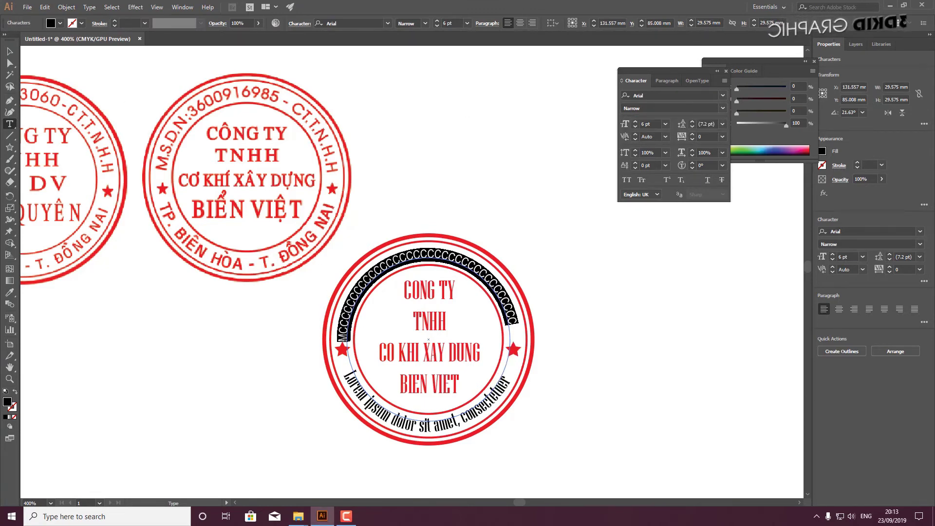
pyautogui.press('BackSpace')
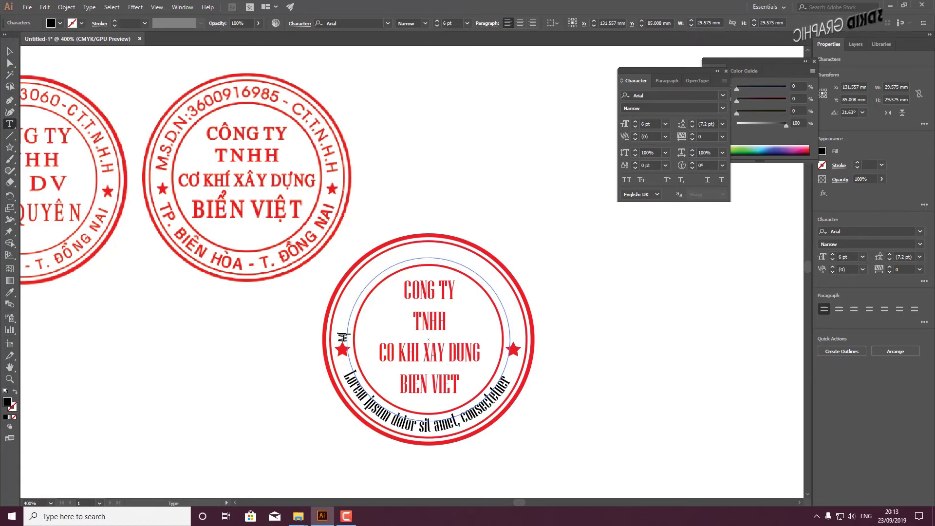
pyautogui.write('S.D.')
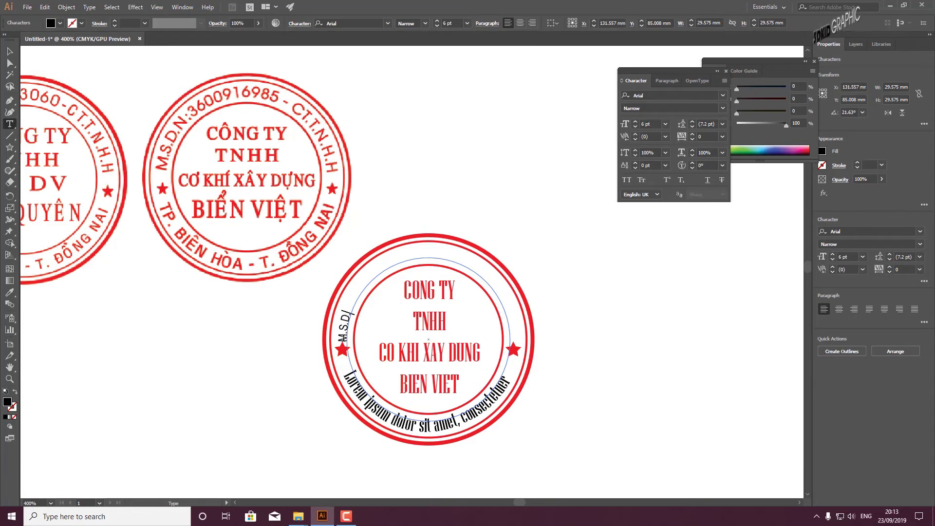
pyautogui.write('N')
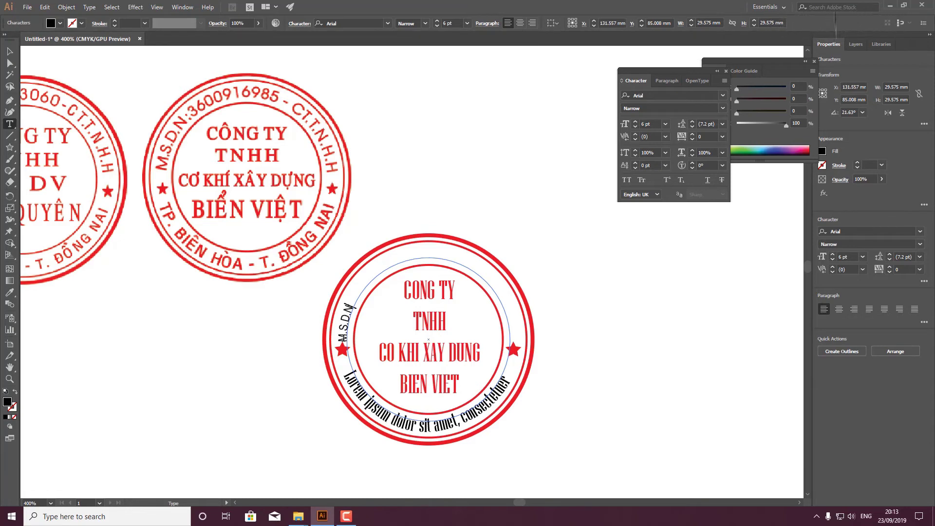
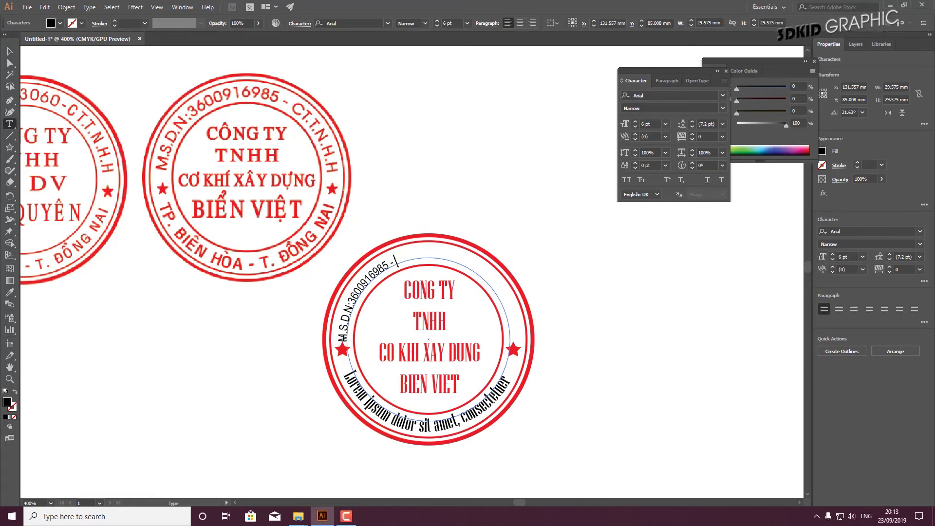
pyautogui.write(' CT')
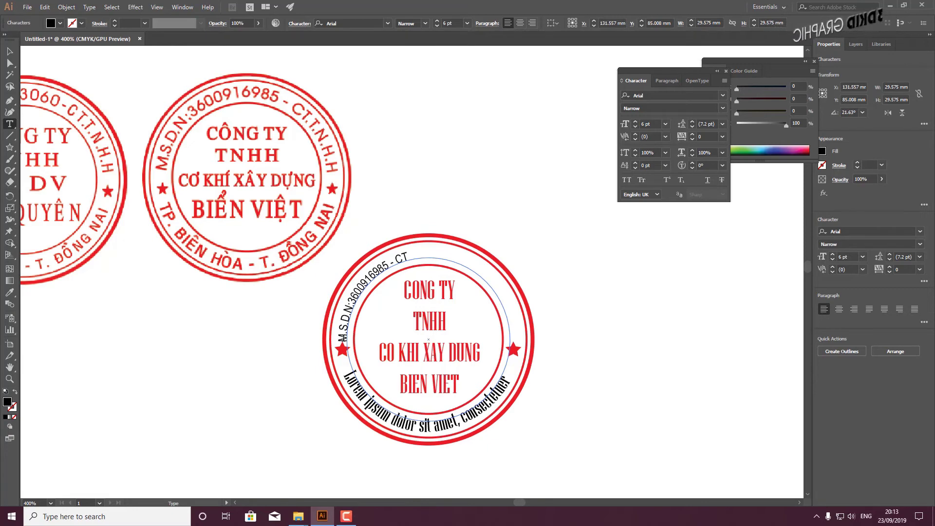
pyautogui.write('.T')
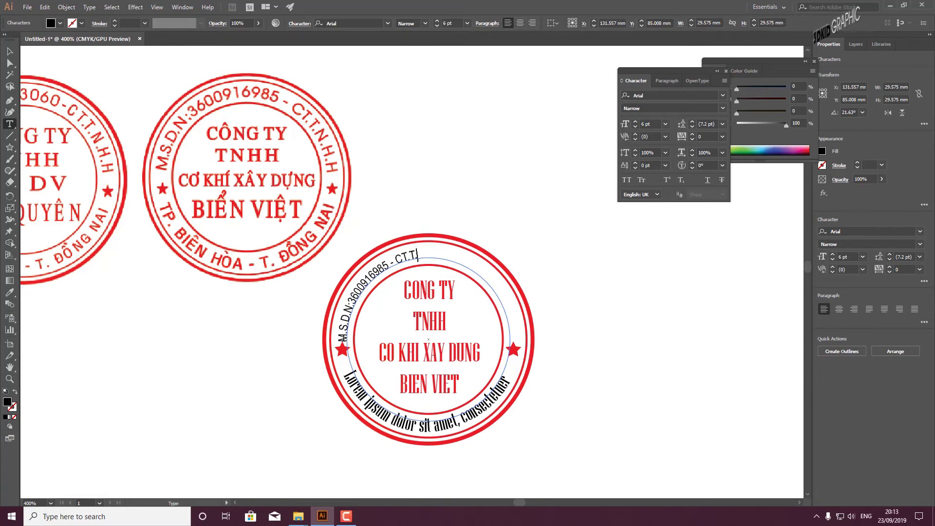
pyautogui.write('.N.H.')
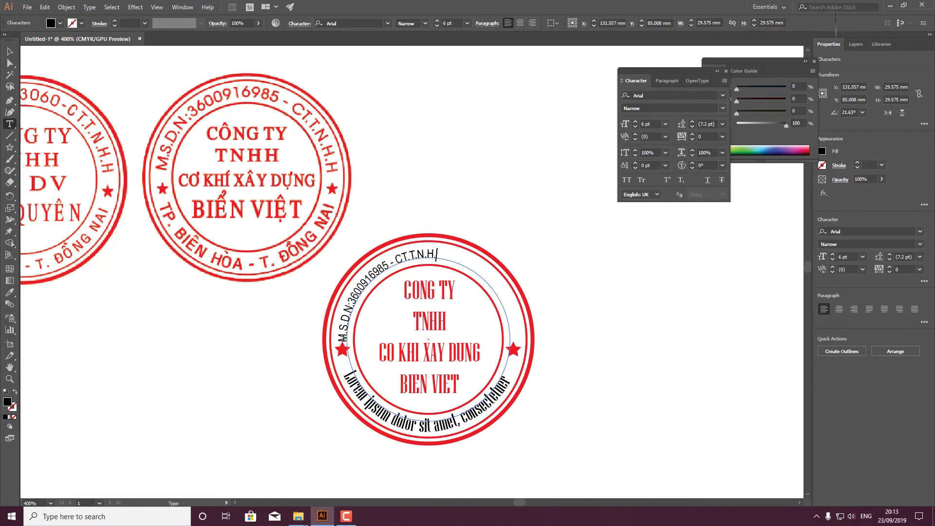
pyautogui.write('H')
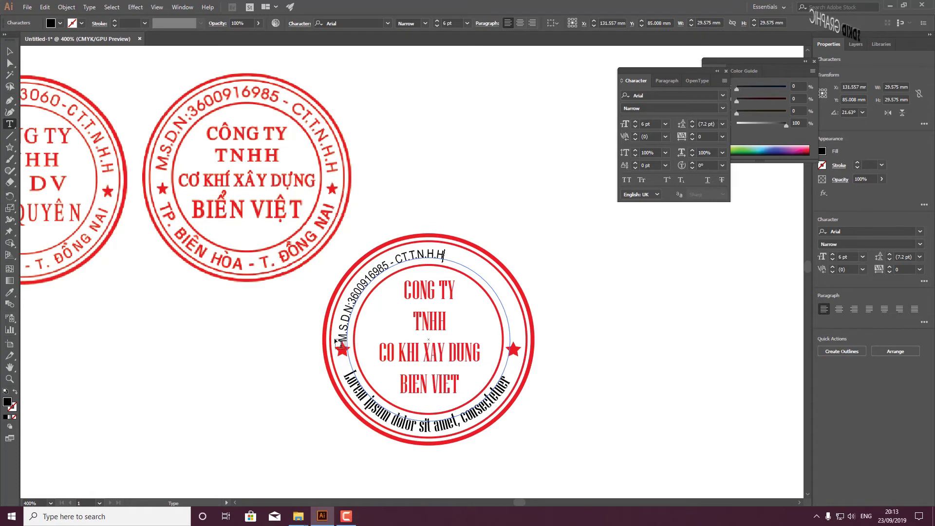
pyautogui.hotkey('ctrl', 'a')
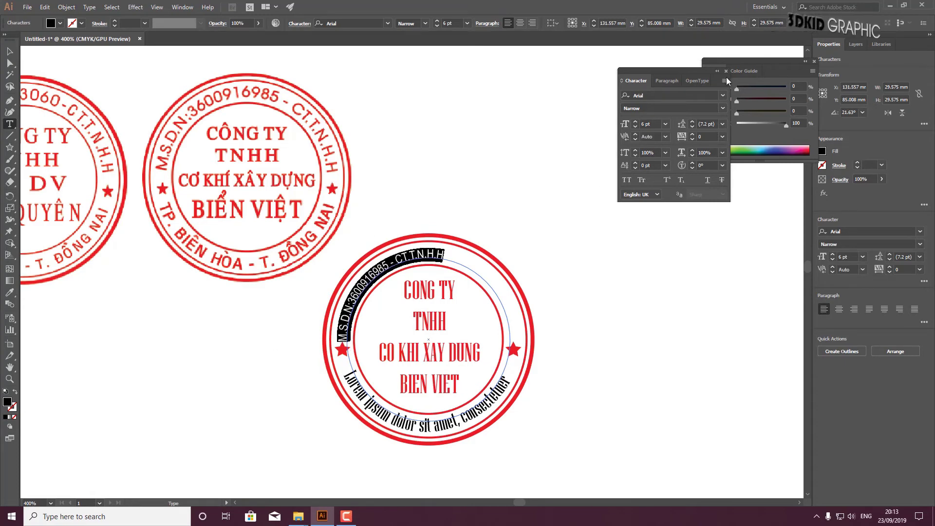
# Set the top-arc tax-code text to 9 pt.
pyautogui.click(666, 124)
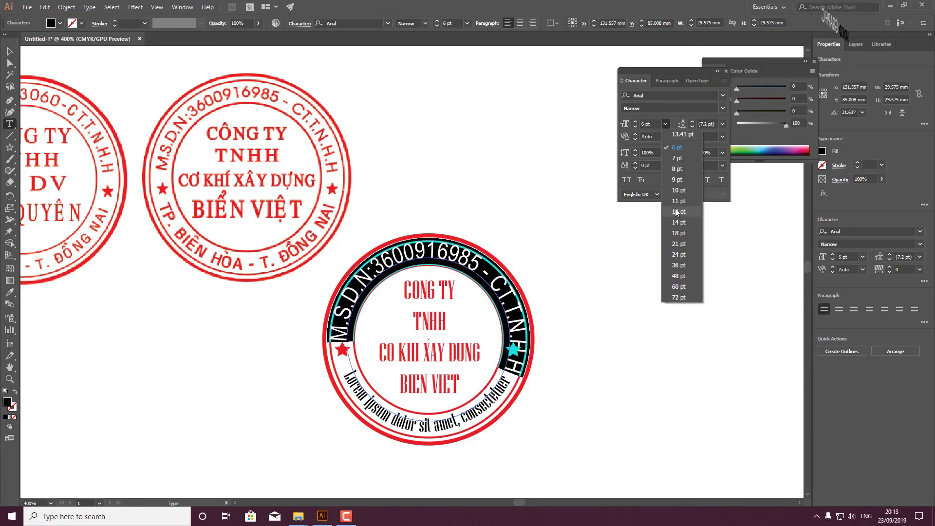
pyautogui.click(678, 180)
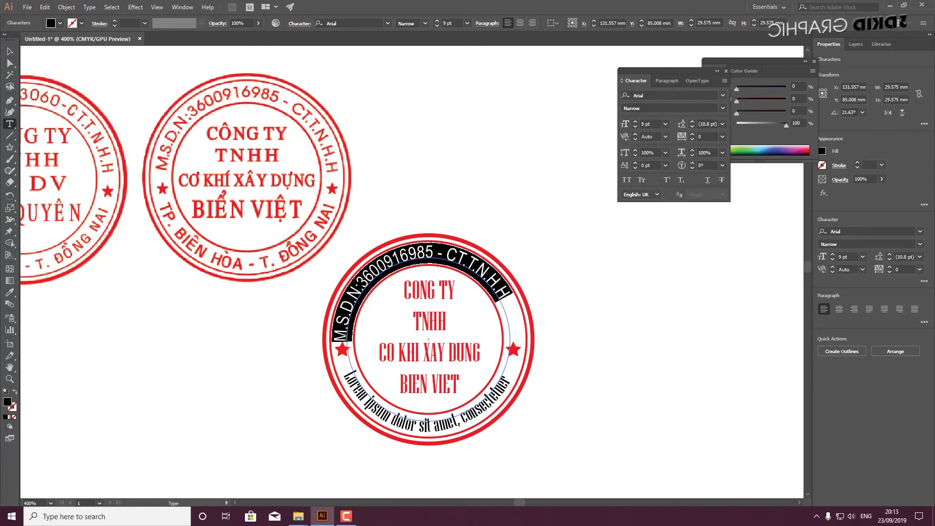
pyautogui.click(360, 331)
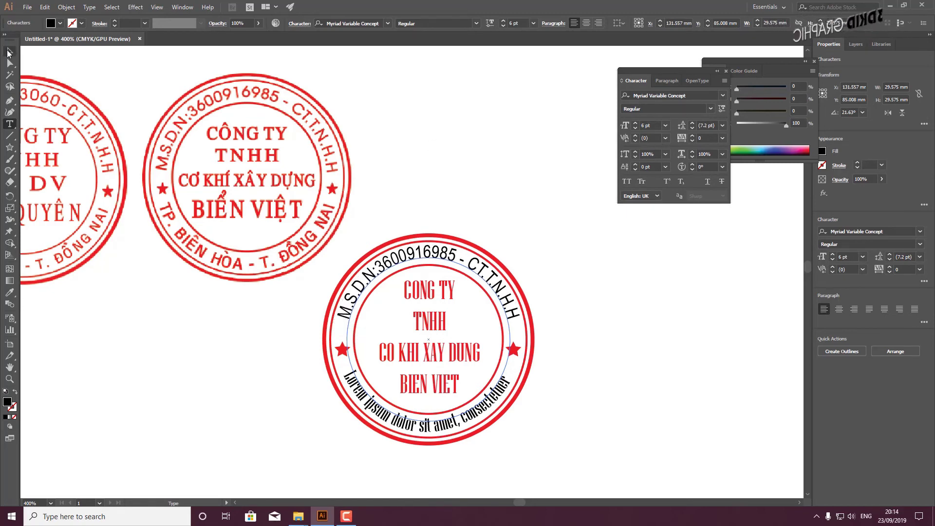
pyautogui.click(9, 52)
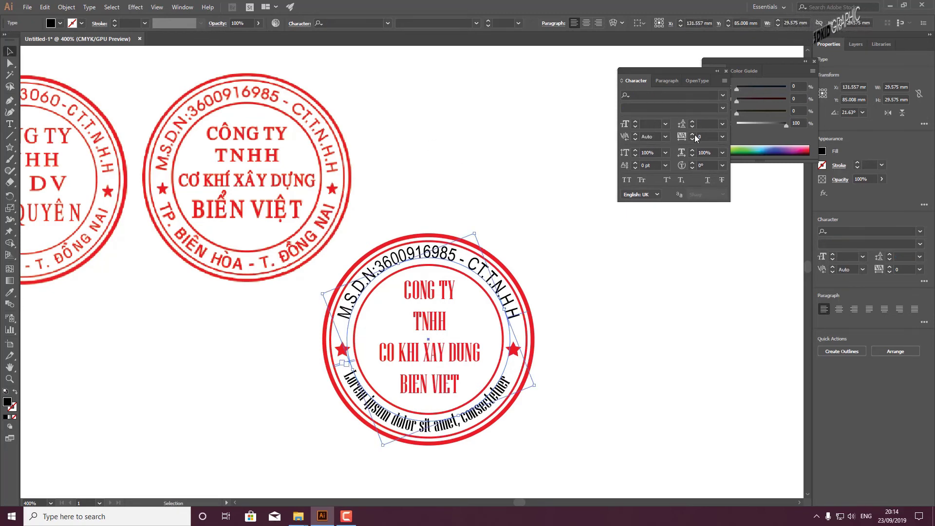
pyautogui.click(665, 125)
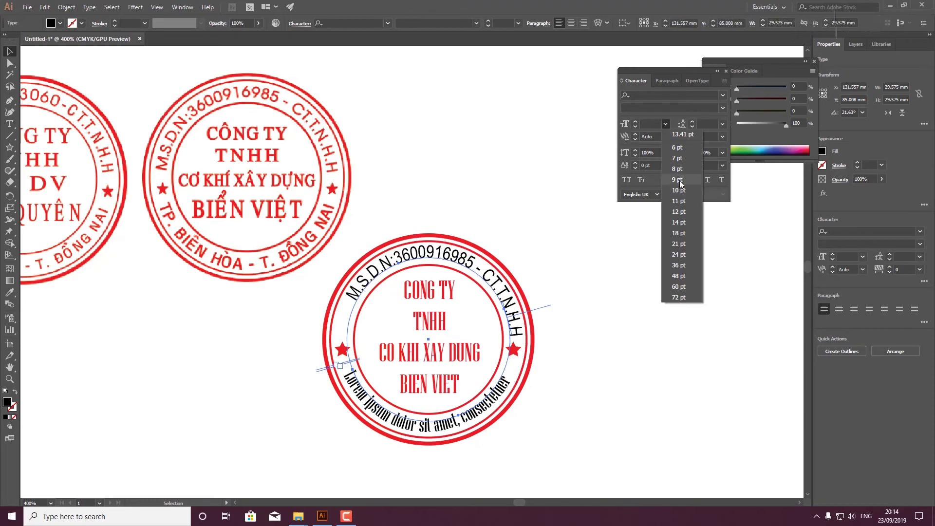
pyautogui.click(678, 179)
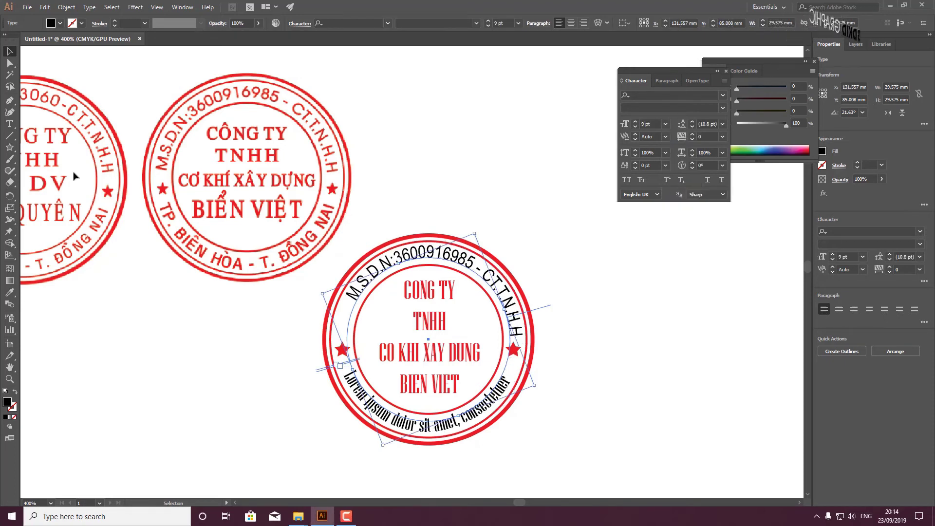
pyautogui.click(11, 125)
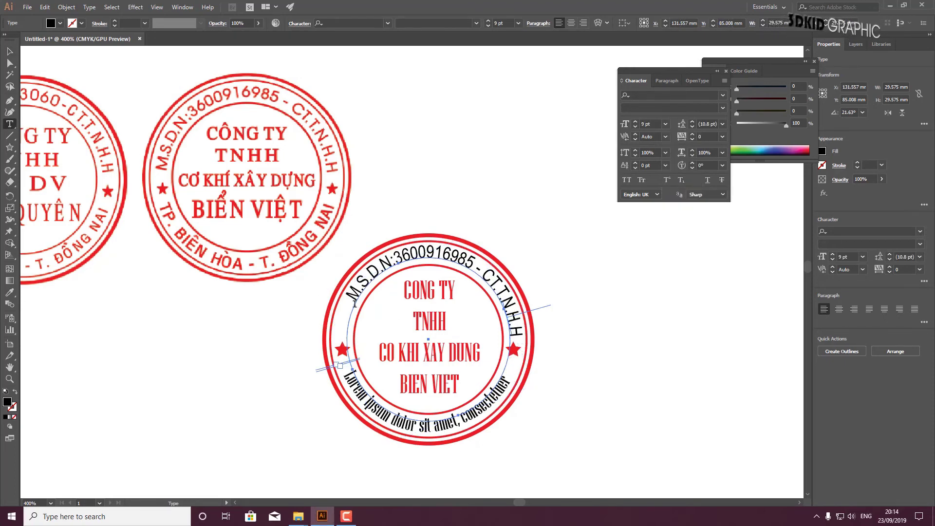
pyautogui.moveTo(356, 301); pyautogui.dragTo(582, 341)
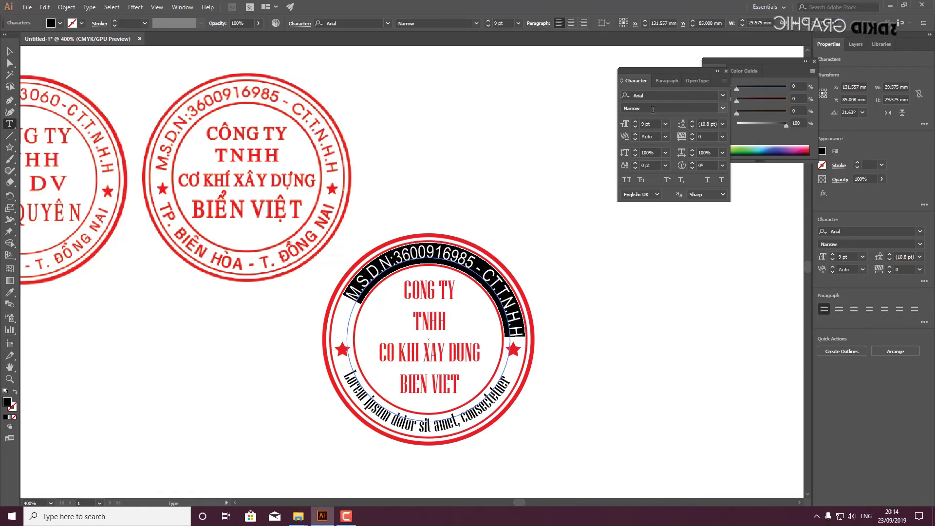
pyautogui.click(353, 299)
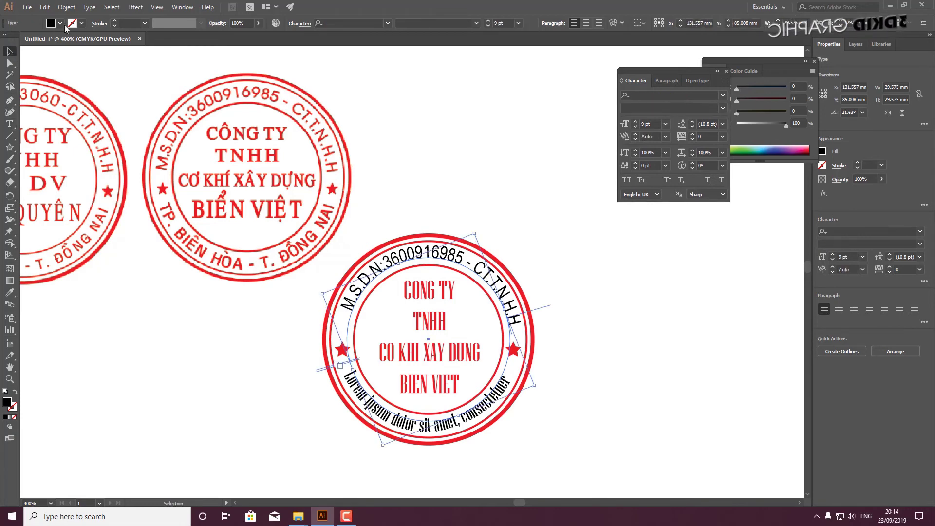
# Fill the top-arc text with red from the swatches.
pyautogui.click(9, 51)
pyautogui.click(59, 23)
pyautogui.click(34, 40)
pyautogui.click(502, 171)
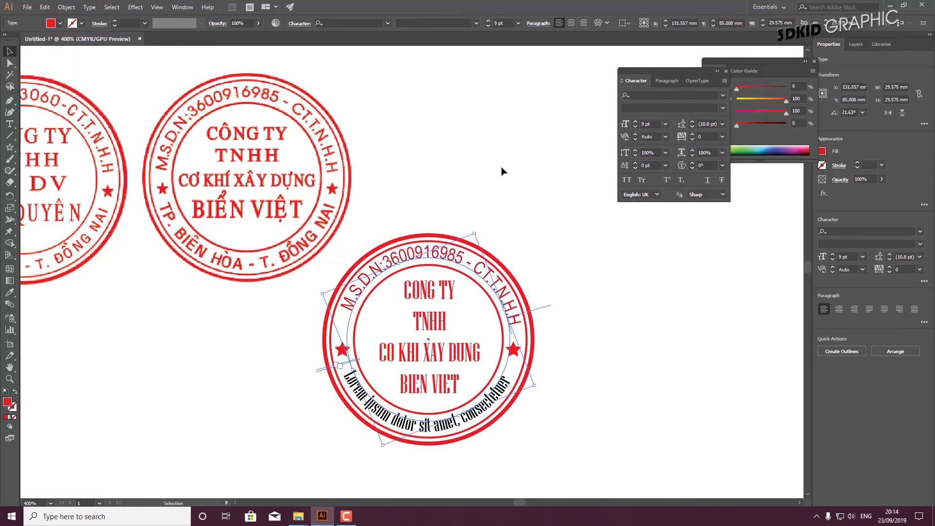
# Rotate and slightly shrink the top-arc text so it sits evenly around the ring.
pyautogui.click(452, 261)
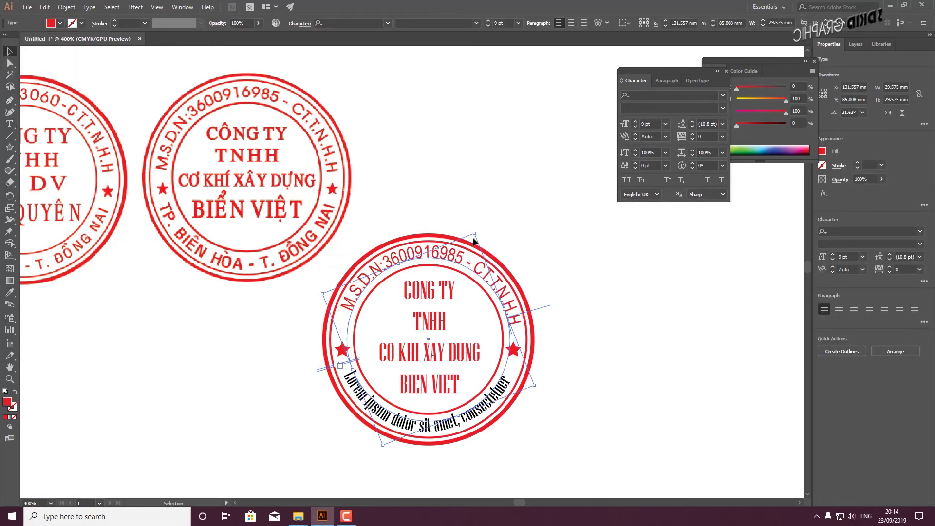
pyautogui.moveTo(476, 235); pyautogui.dragTo(473, 239)
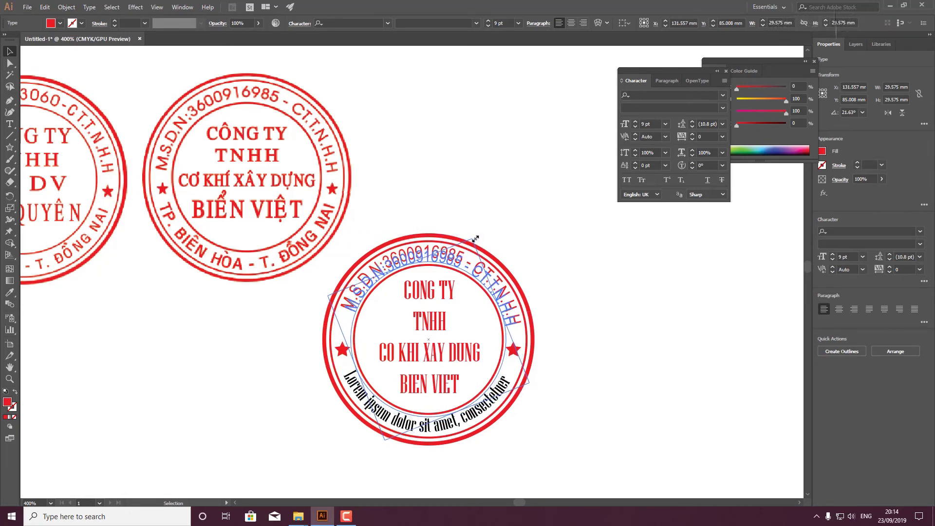
pyautogui.moveTo(473, 239); pyautogui.dragTo(475, 233)
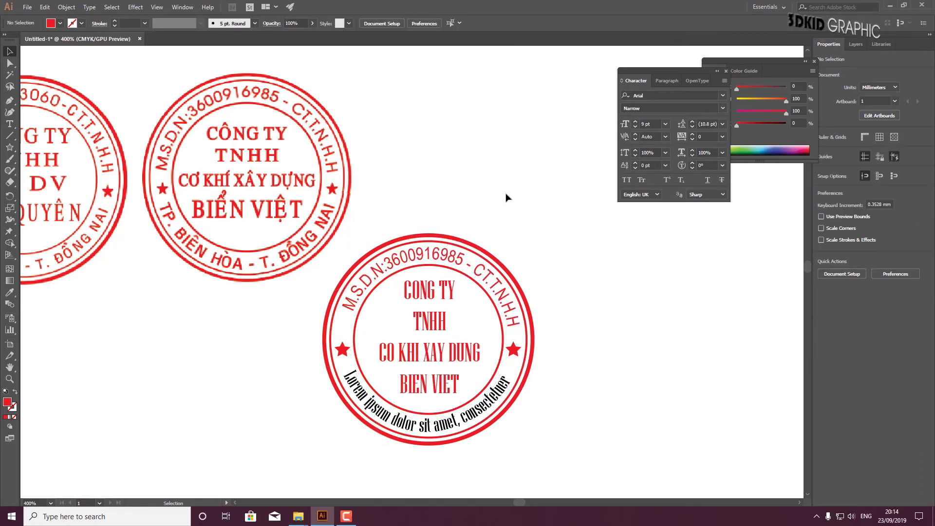
pyautogui.scroll(-2, 507, 198)
# Copy the red Arial Narrow style from the top arc onto the bottom placeholder arc.
pyautogui.click(417, 380)
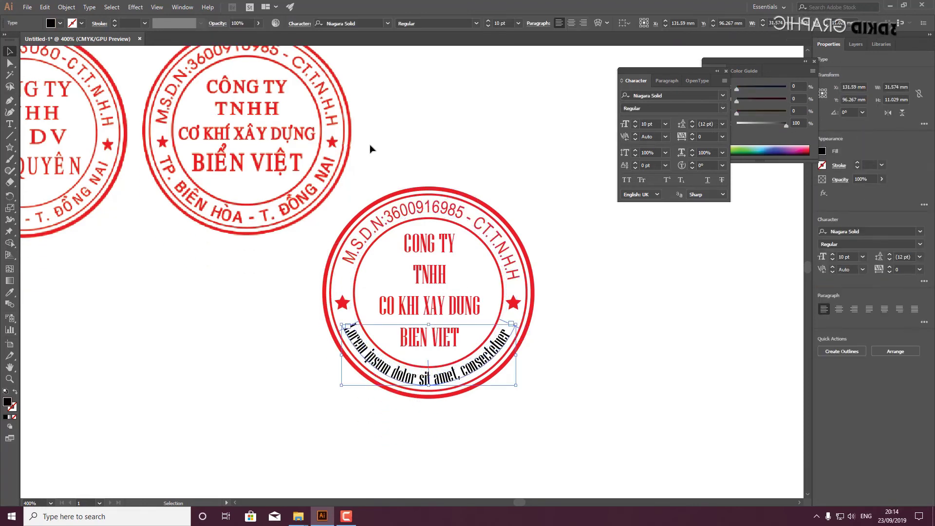
pyautogui.click(10, 292)
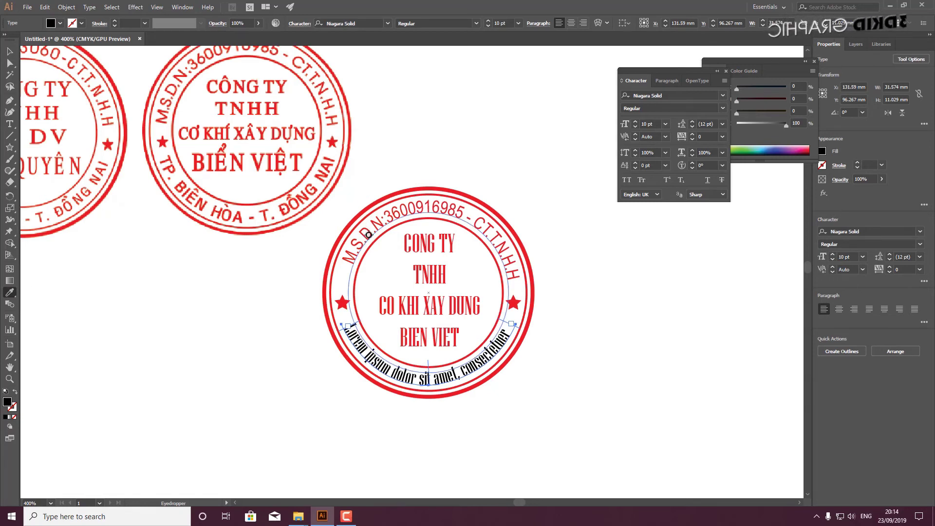
pyautogui.click(369, 235)
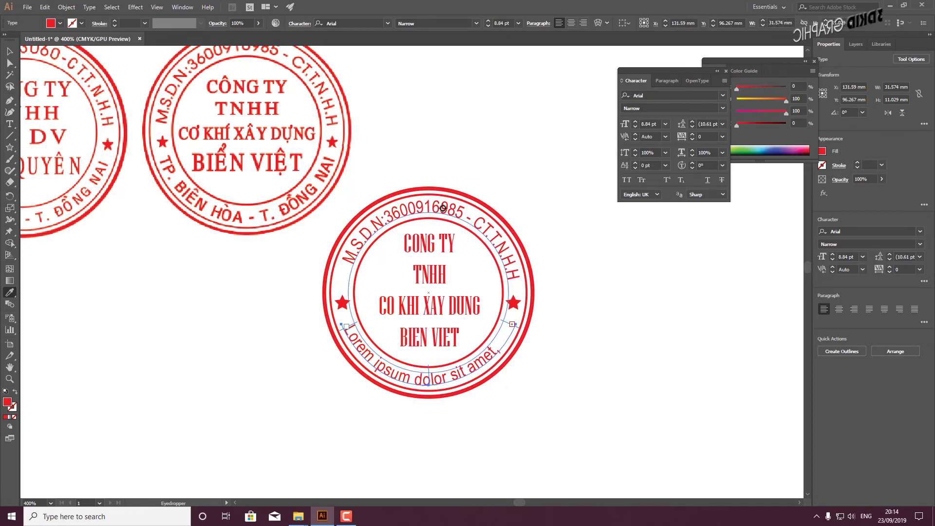
pyautogui.click(9, 51)
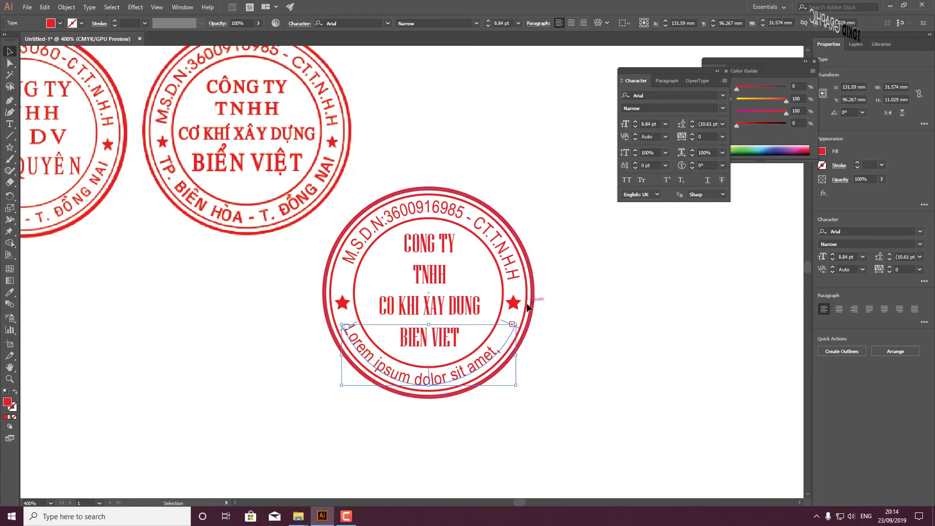
# Set the bottom arc text to 8 pt and select all its placeholder text.
pyautogui.click(666, 125)
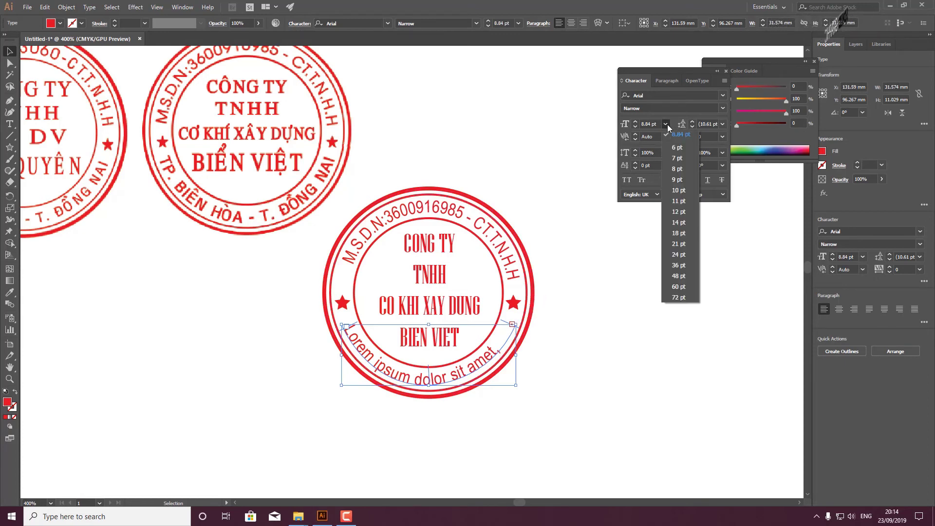
pyautogui.click(678, 169)
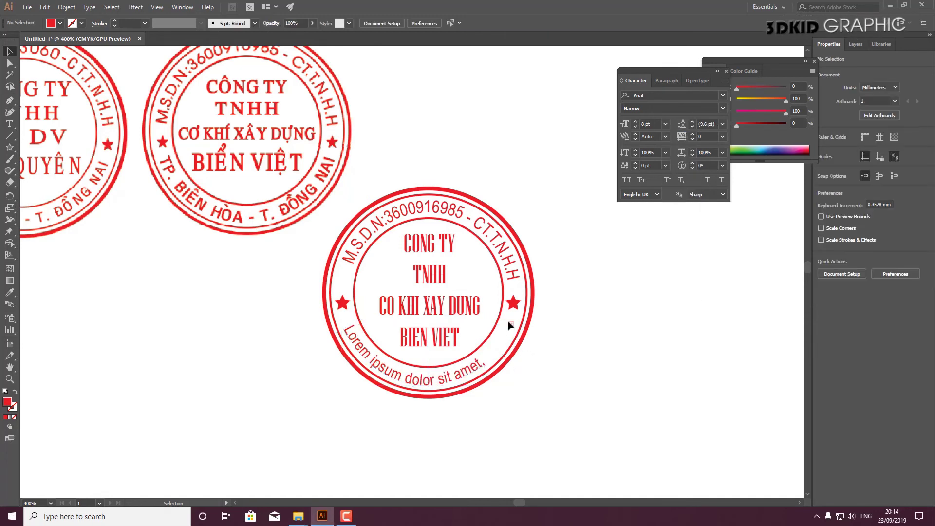
pyautogui.click(9, 124)
pyautogui.moveTo(346, 331); pyautogui.dragTo(530, 366)
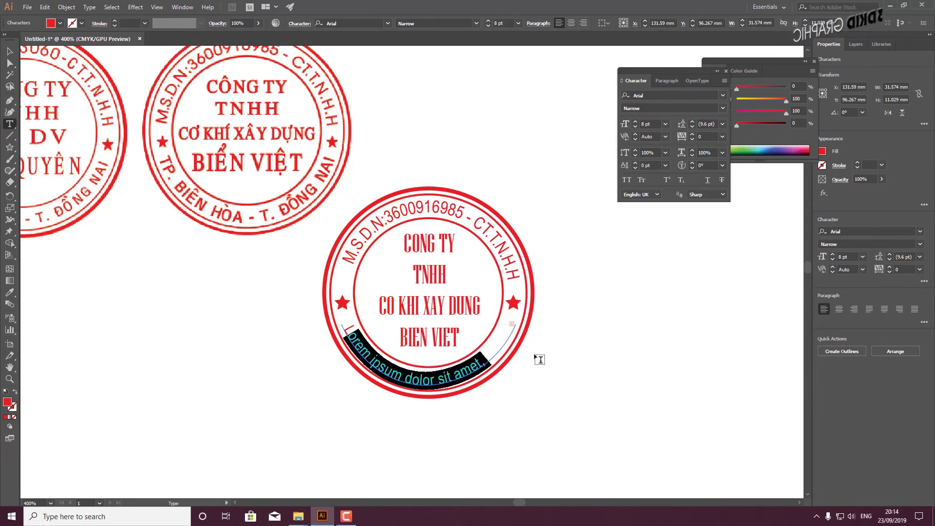
# Replace the bottom-arc placeholder with the start of the city line, 'TP. BI'.
pyautogui.press('BackSpace')
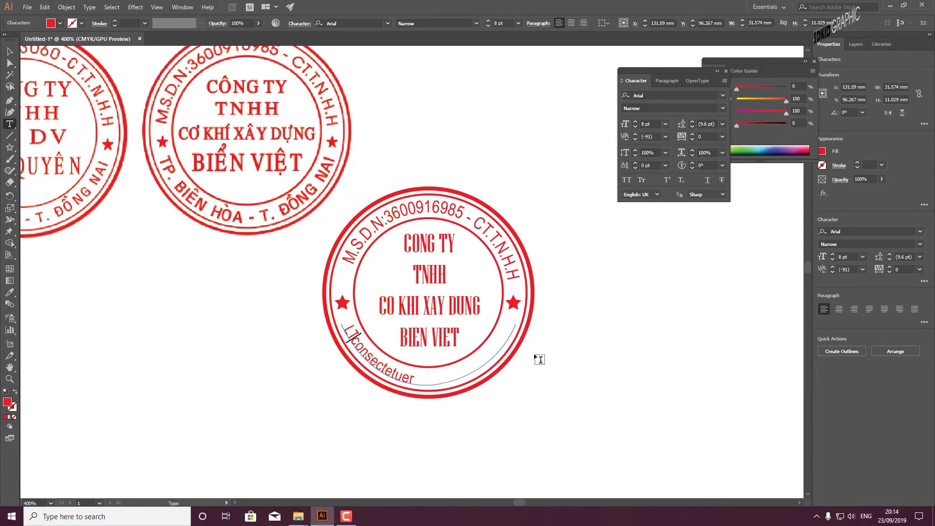
pyautogui.write('P')
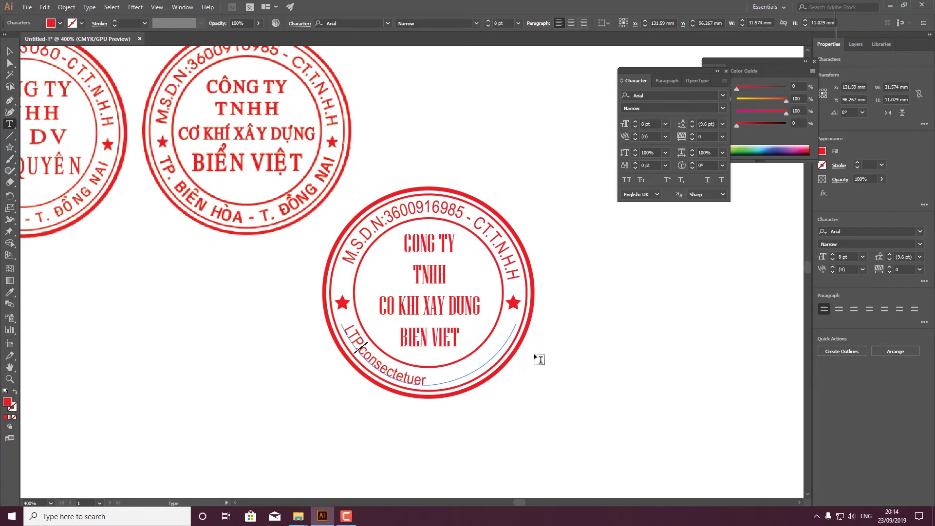
pyautogui.write('.')
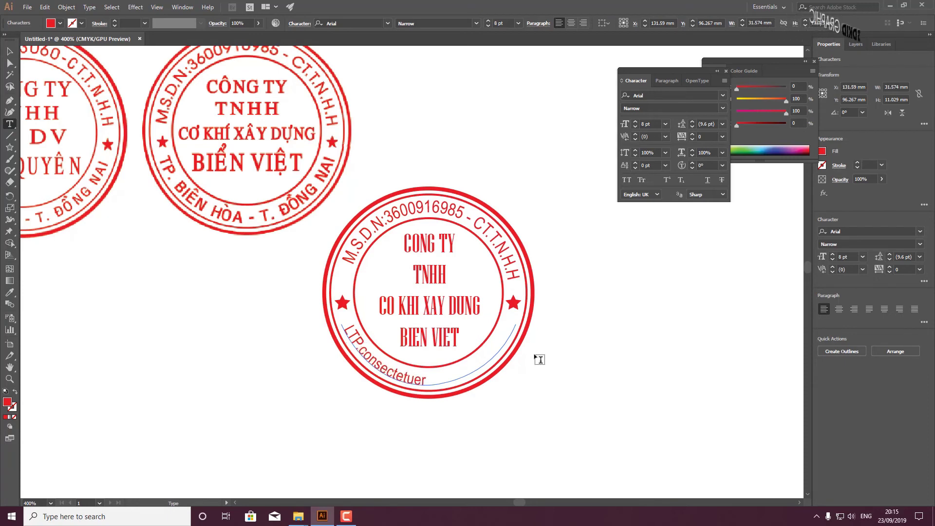
pyautogui.moveTo(428, 383); pyautogui.dragTo(290, 338)
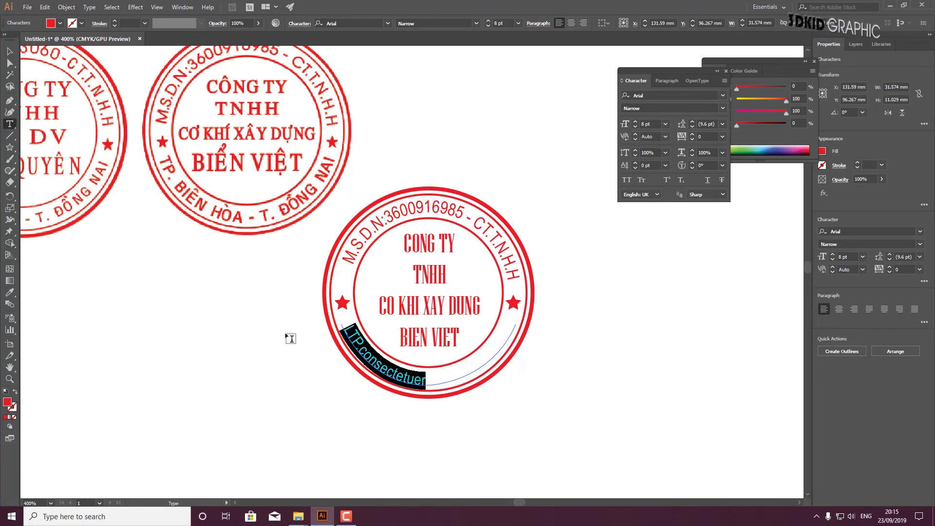
pyautogui.write('TP')
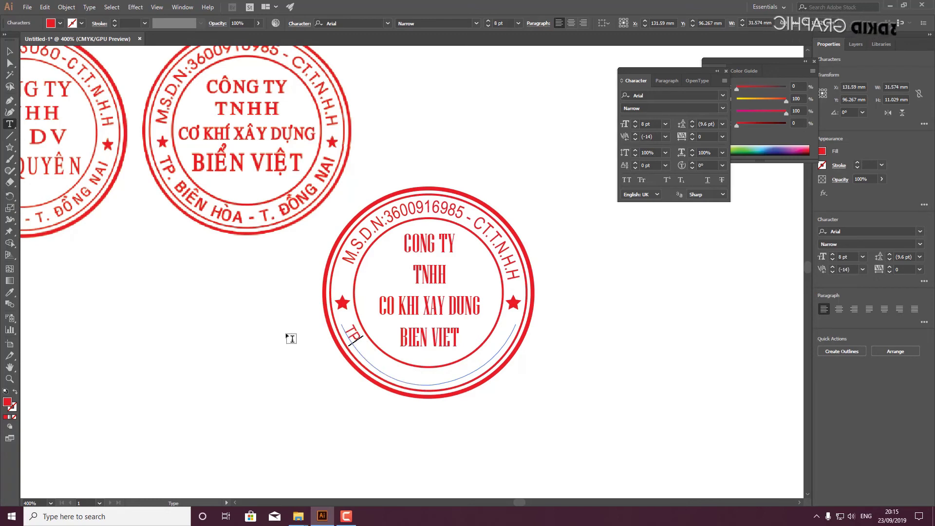
pyautogui.write('. BIE6')
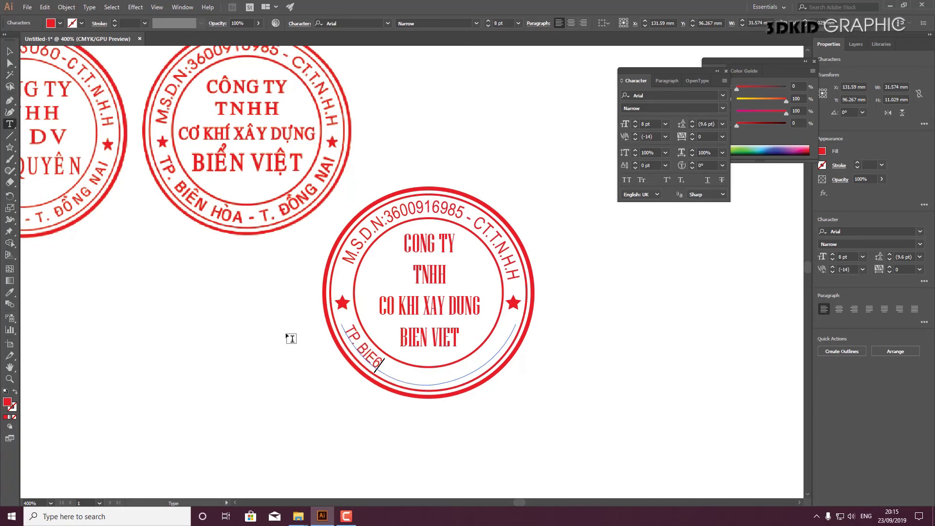
pyautogui.write('N HOA2')
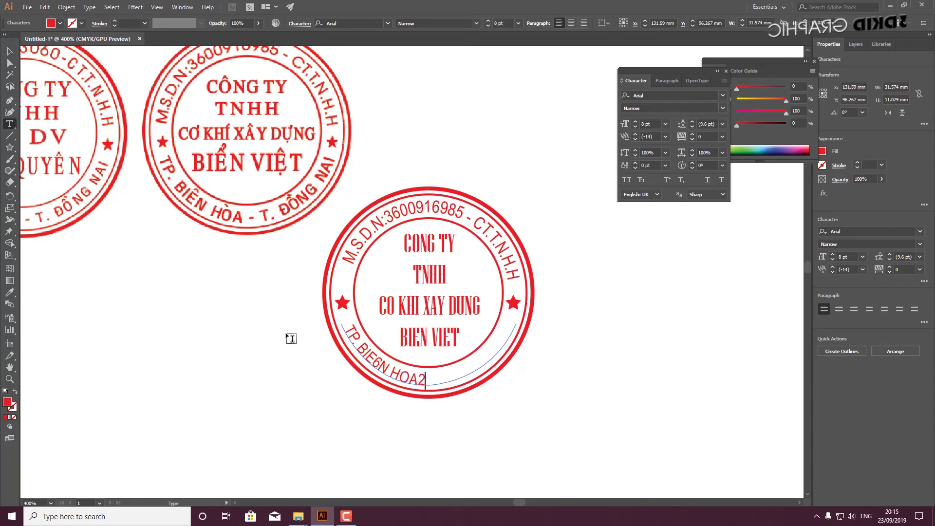
pyautogui.press('BackSpace')
pyautogui.press('BackSpace')
pyautogui.press('BackSpace')
pyautogui.press('BackSpace')
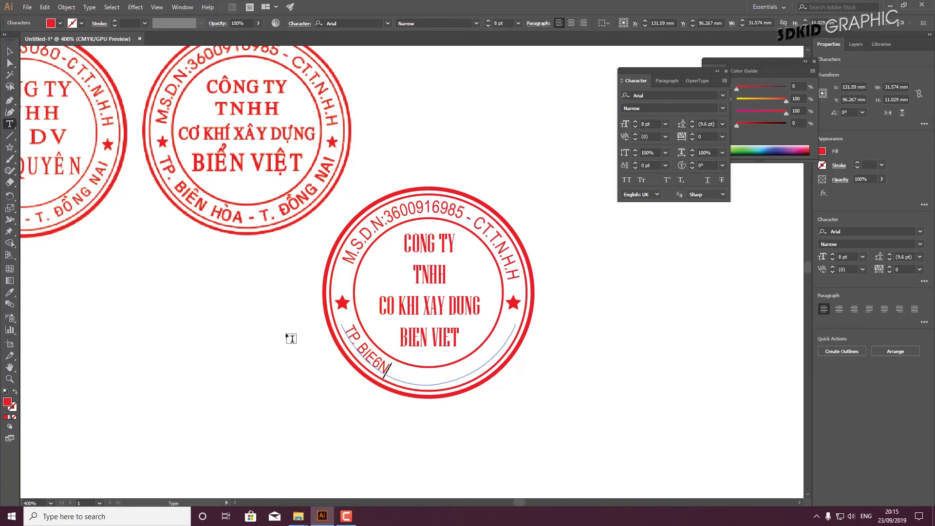
pyautogui.press('BackSpace')
pyautogui.press('BackSpace')
pyautogui.press('BackSpace')
pyautogui.press('BackSpace')
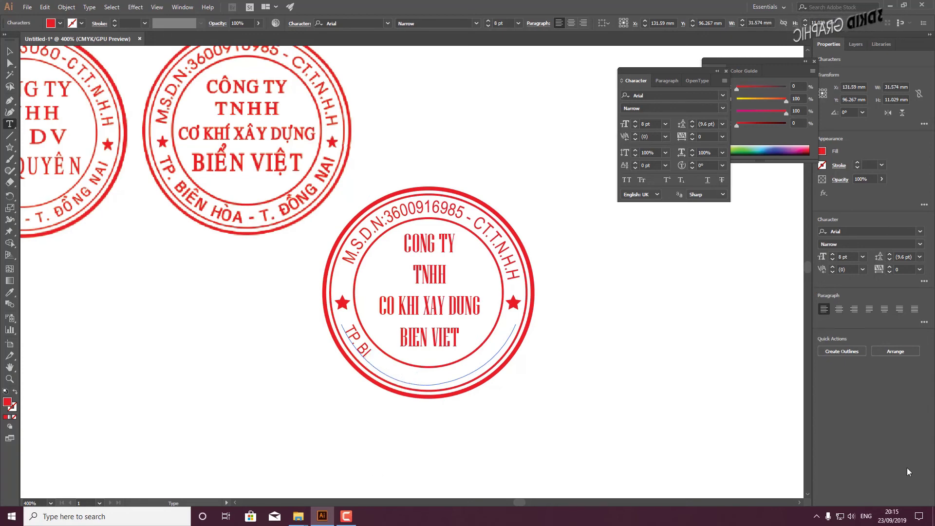
# Open the UniKey Vietnamese typing settings and its input-method list.
pyautogui.click(817, 518)
pyautogui.doubleClick(827, 478)
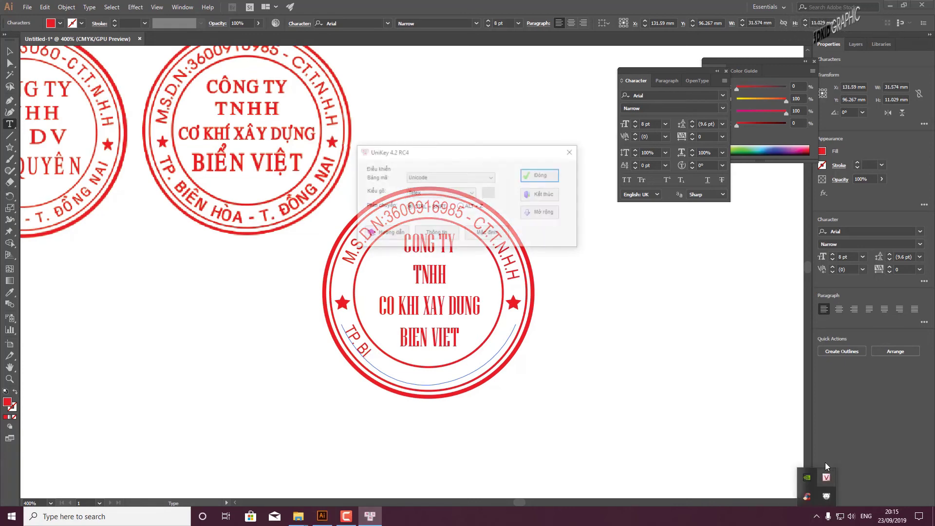
pyautogui.click(475, 194)
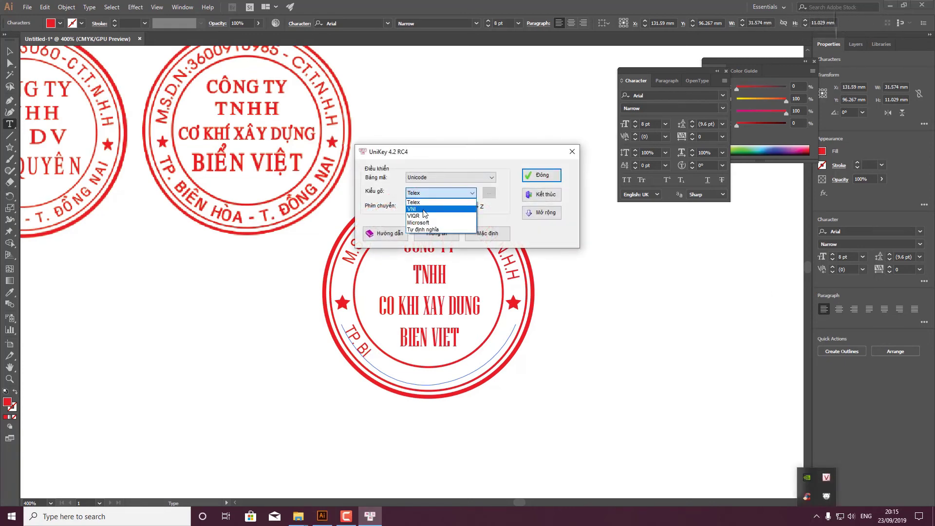
pyautogui.click(473, 193)
# Keep Telex in UniKey, close it, and finish typing 'TP. BIÊN HÒA - T. ĐỒNG NAI' on the lower arc.
pyautogui.click(472, 195)
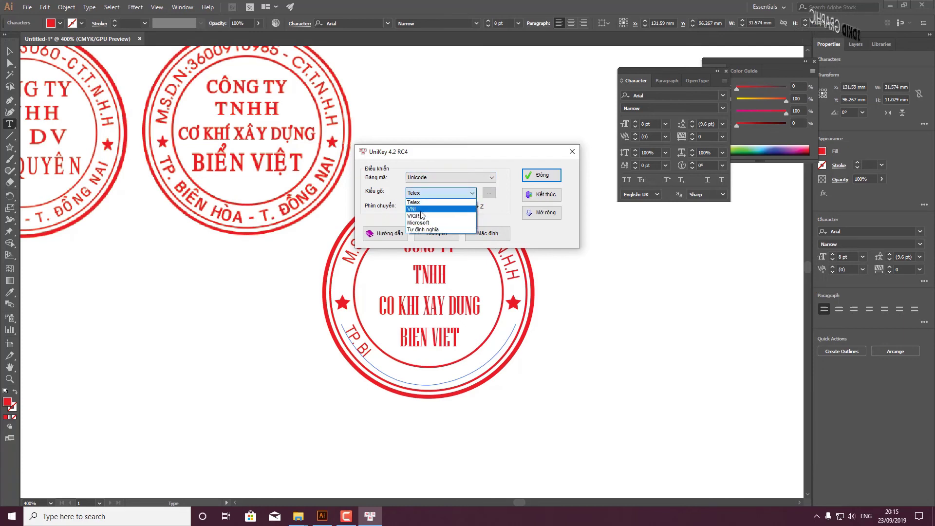
pyautogui.click(438, 201)
pyautogui.click(541, 175)
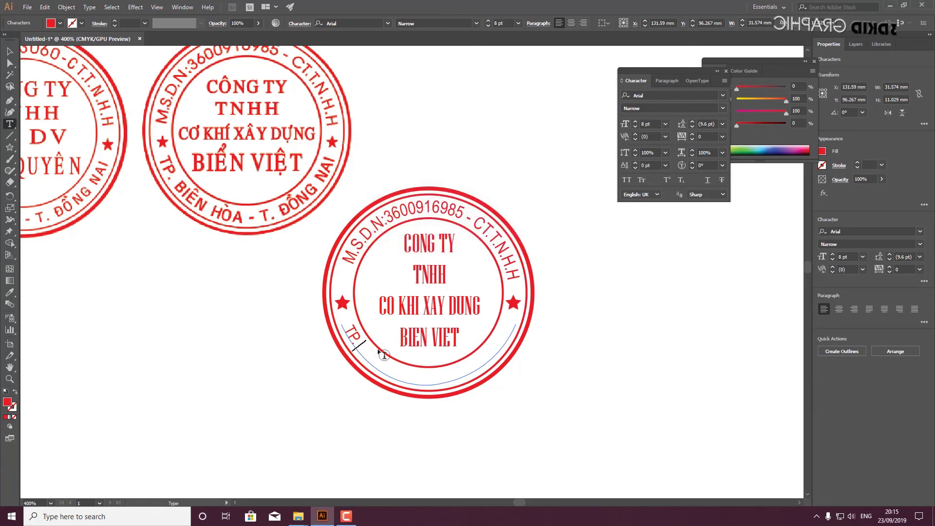
pyautogui.write('BIE')
pyautogui.write('N')
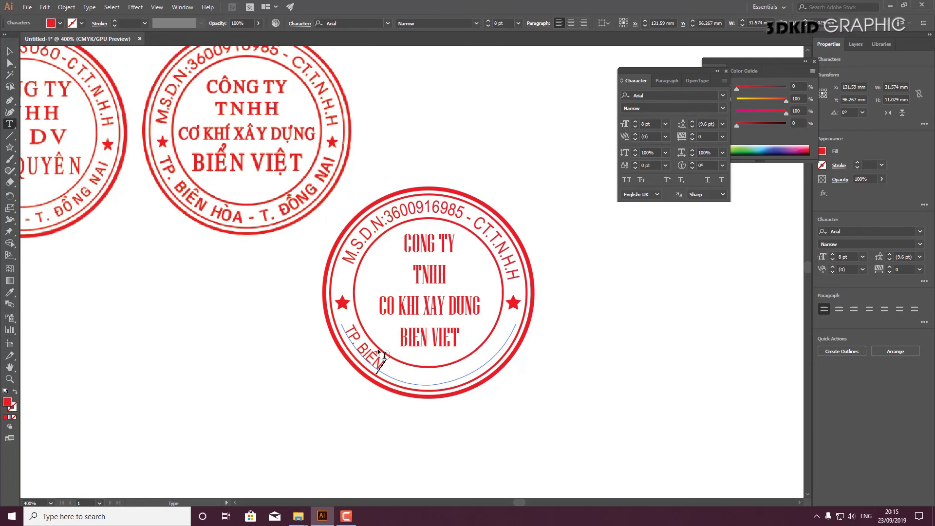
pyautogui.write(' HOA')
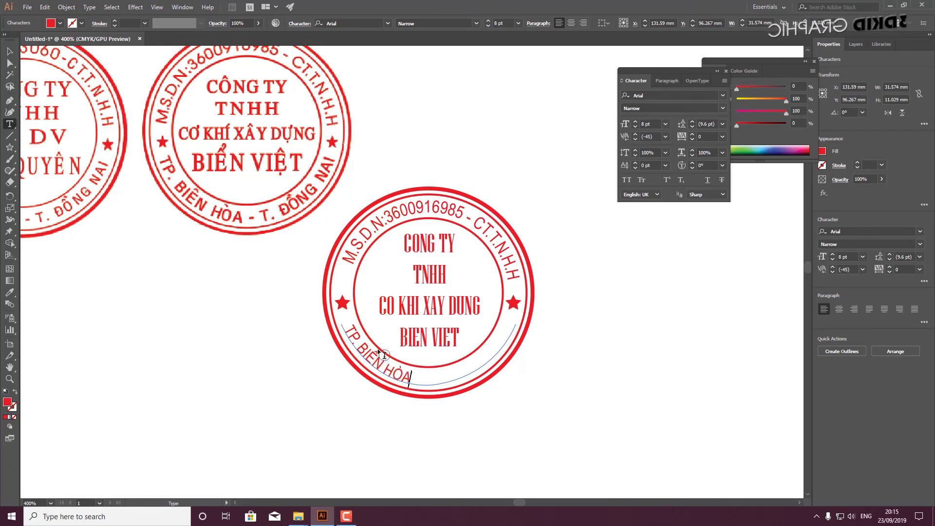
pyautogui.write('T')
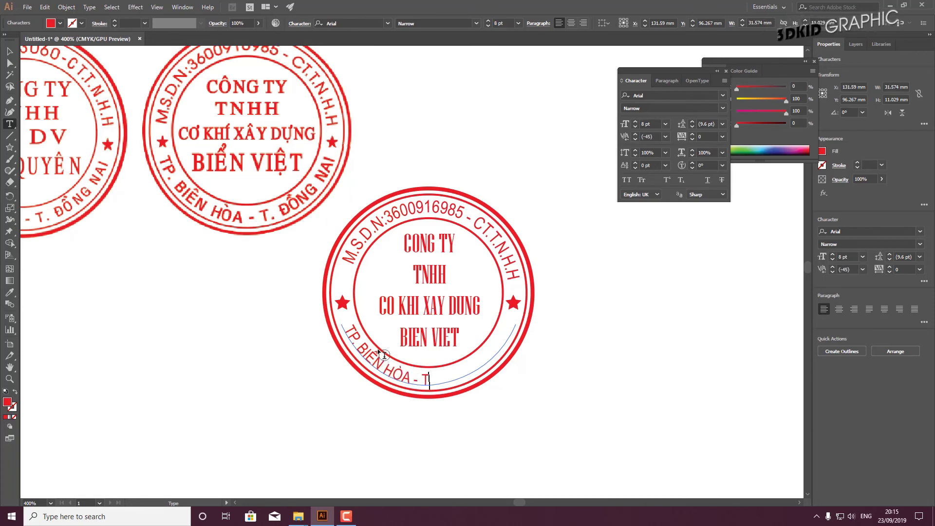
pyautogui.write(' D')
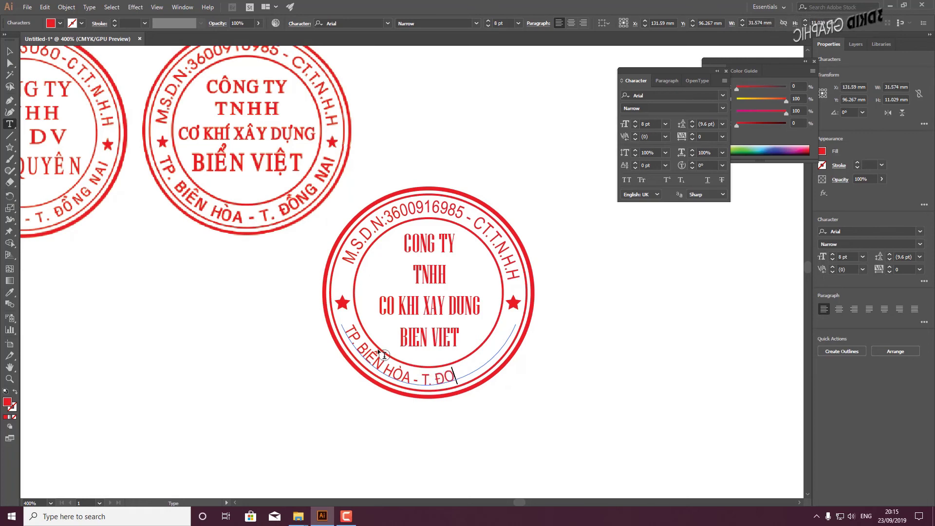
pyautogui.write('NGf')
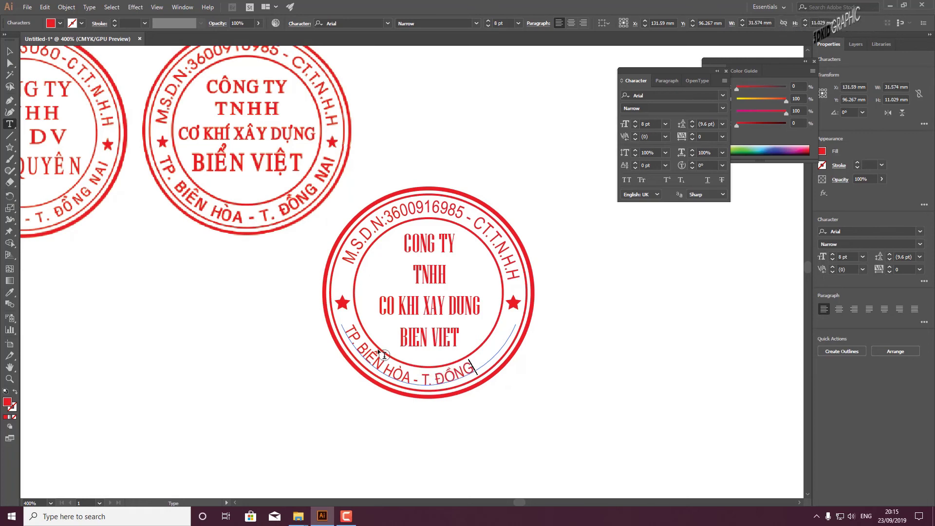
pyautogui.write(' NAI')
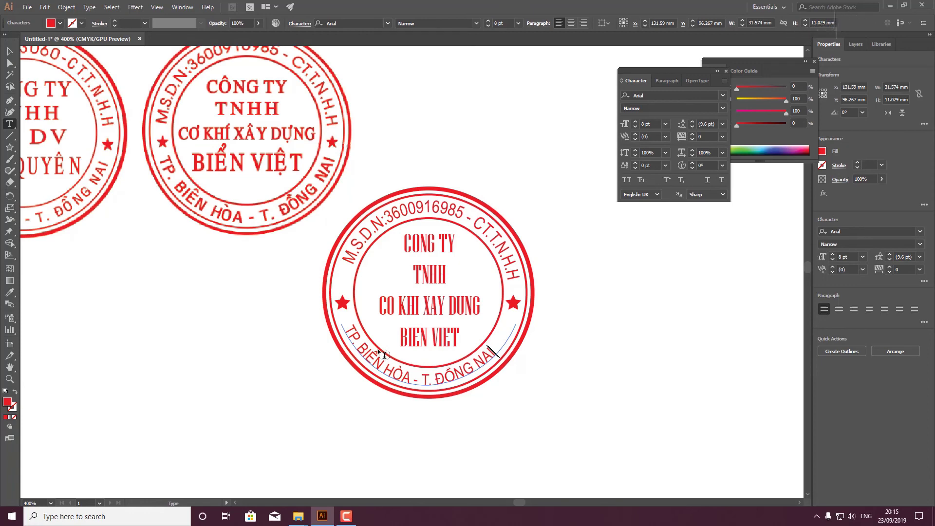
# Enlarge the lower-arc text 'TP. BIÊN HÒA - T. ĐỒNG NAI' to 9 pt and deselect it.
pyautogui.moveTo(343, 329); pyautogui.dragTo(490, 354)
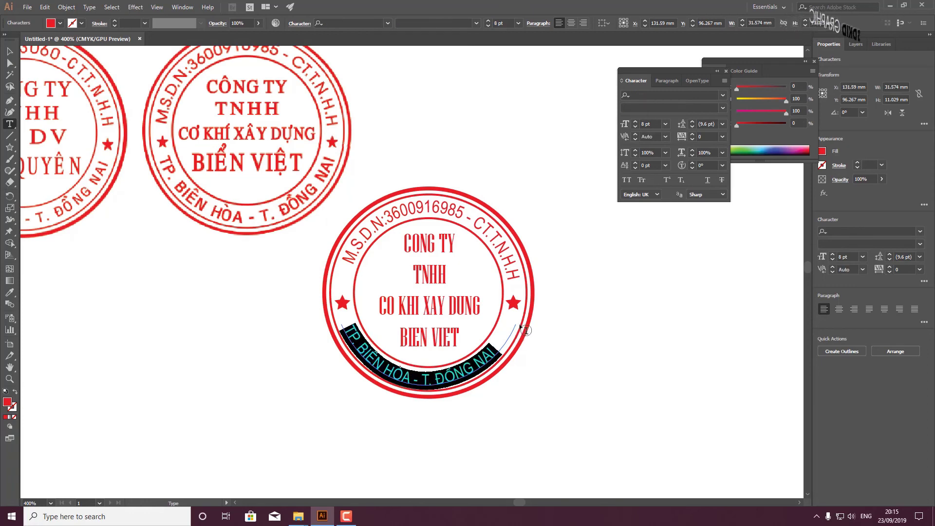
pyautogui.click(666, 125)
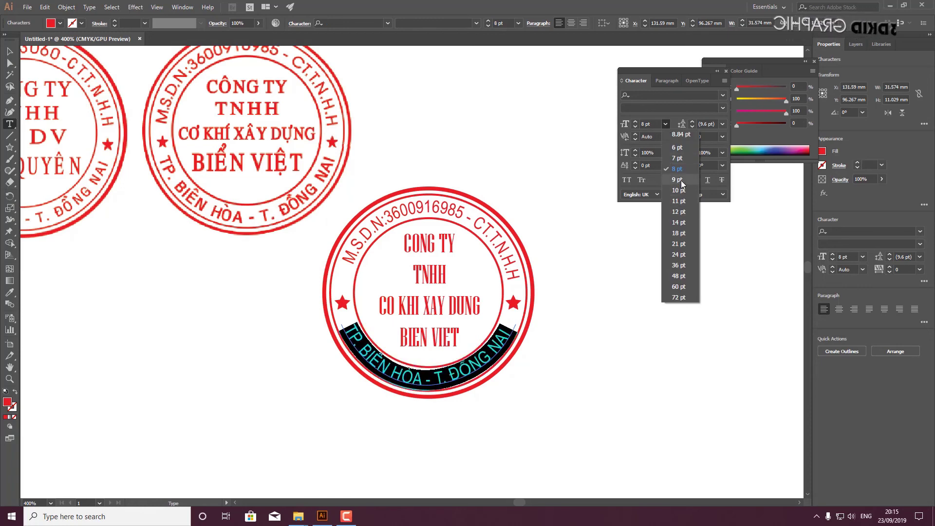
pyautogui.click(678, 179)
pyautogui.click(11, 50)
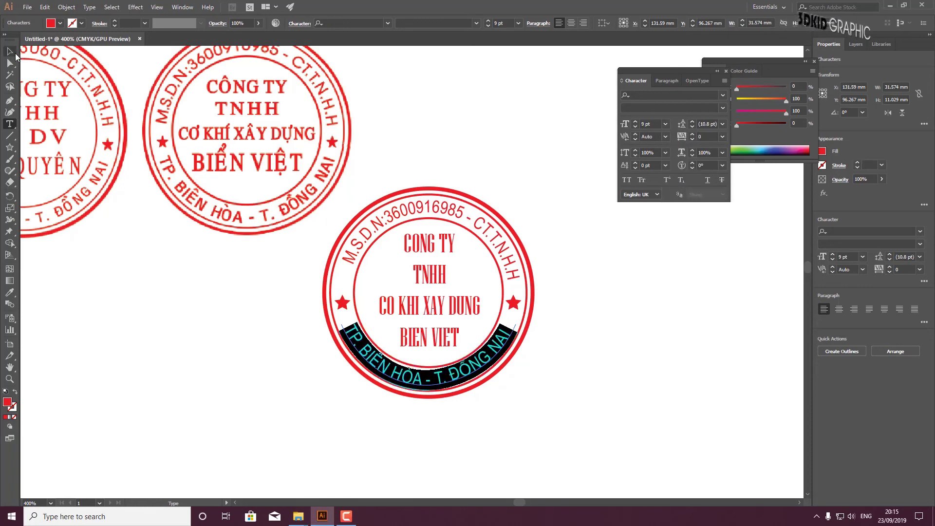
pyautogui.click(170, 295)
pyautogui.scroll(-2, 169, 291)
pyautogui.scroll(2, 374, 232)
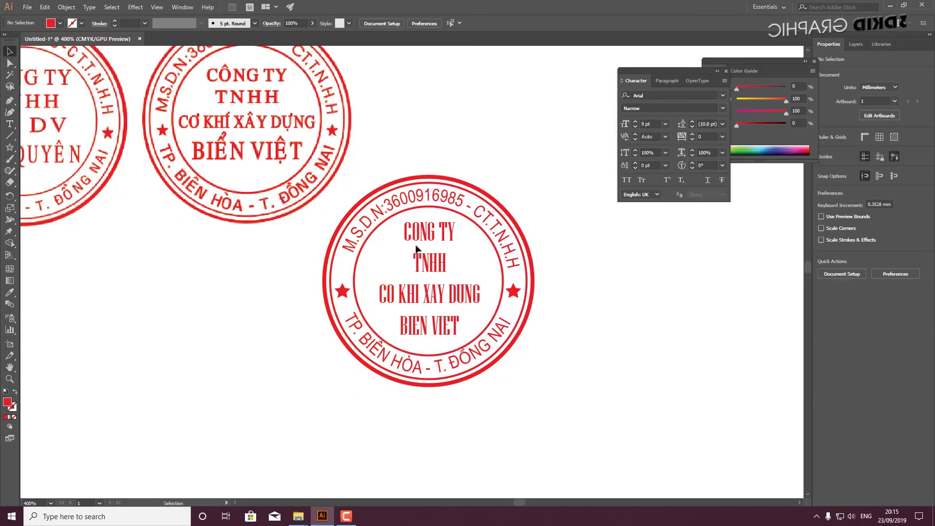
# Give the centre company-name block the arcs' Arial Narrow style.
pyautogui.click(426, 242)
pyautogui.scroll(3, 428, 246)
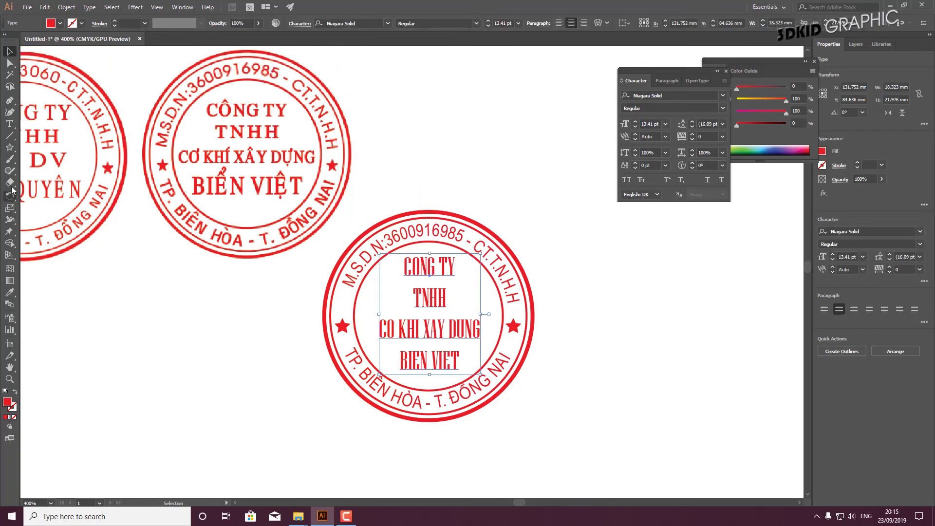
pyautogui.click(10, 294)
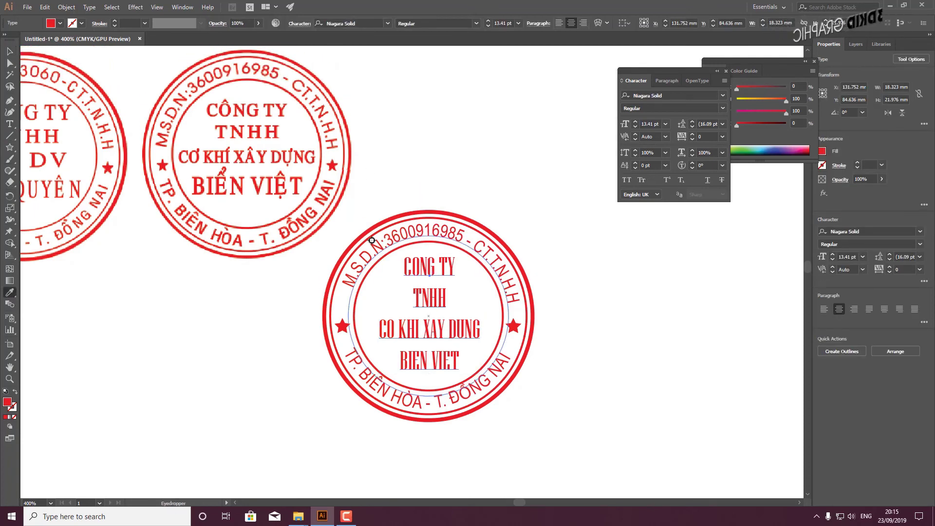
pyautogui.click(396, 237)
# Centre-align the company-name lines, enlarge the block slightly, and nudge it down inside the ring.
pyautogui.press('v')
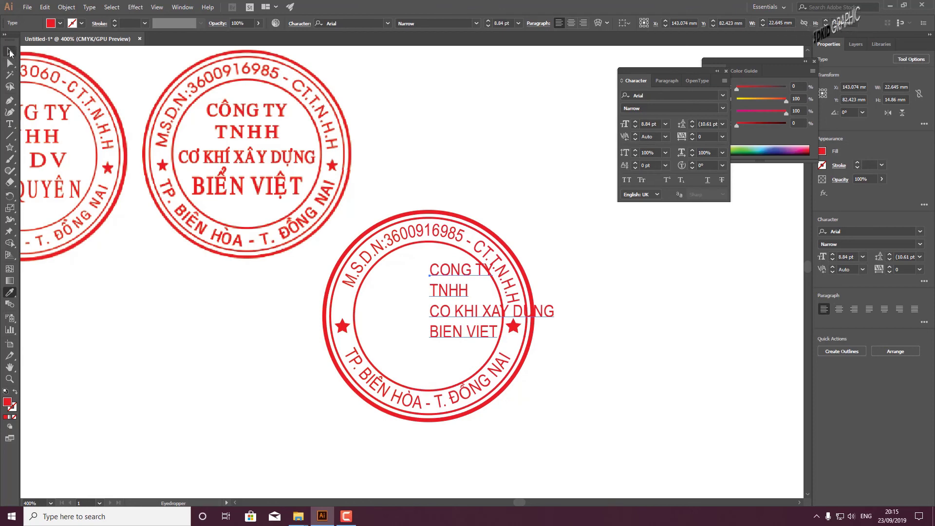
pyautogui.click(571, 23)
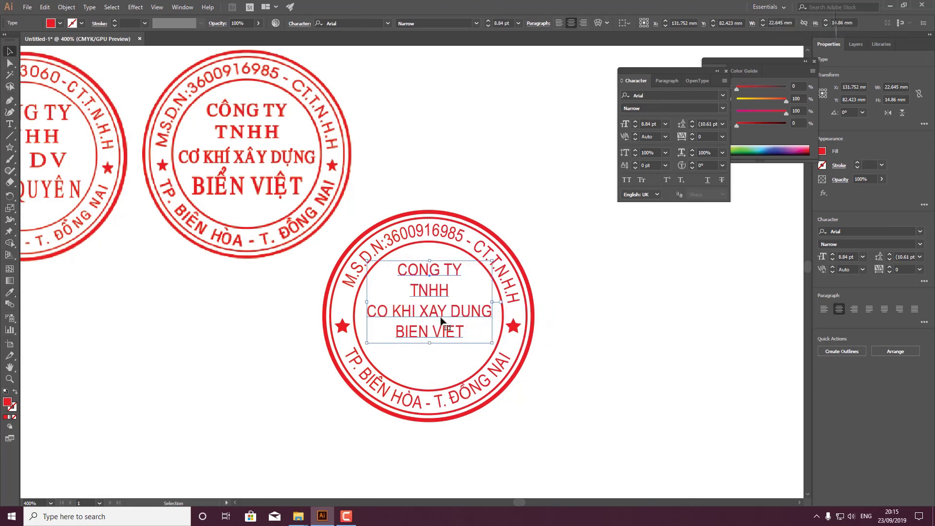
pyautogui.moveTo(493, 343); pyautogui.dragTo(498, 346)
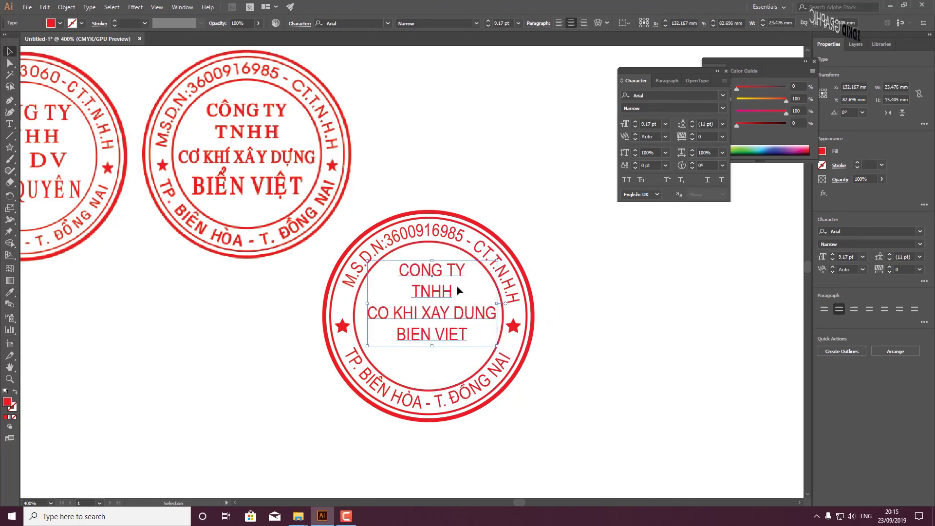
pyautogui.moveTo(441, 300); pyautogui.dragTo(441, 305)
# Add Vietnamese accents so the centre reads CÔNG TY, TNHH, CƠ KHÍ XÂY DỰNG, BIỂN VIỆT.
pyautogui.press('t')
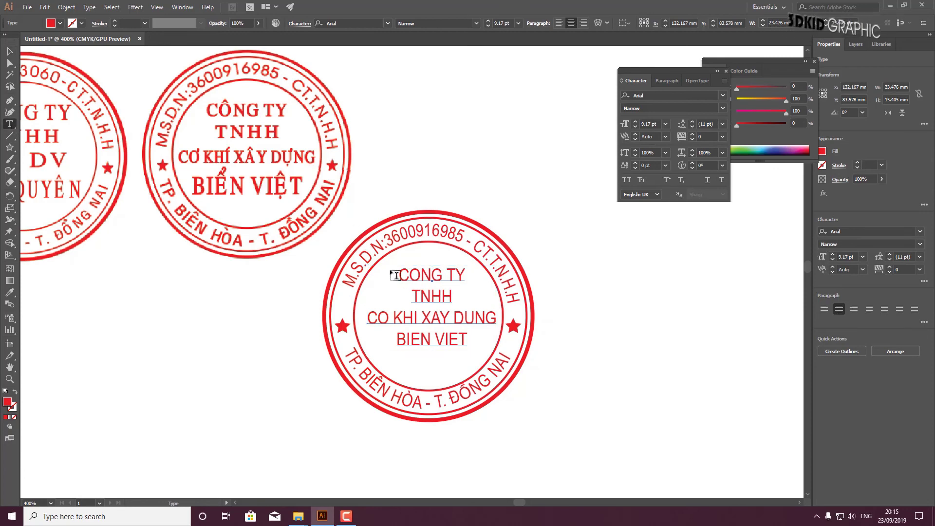
pyautogui.click(419, 278)
pyautogui.write('Ô')
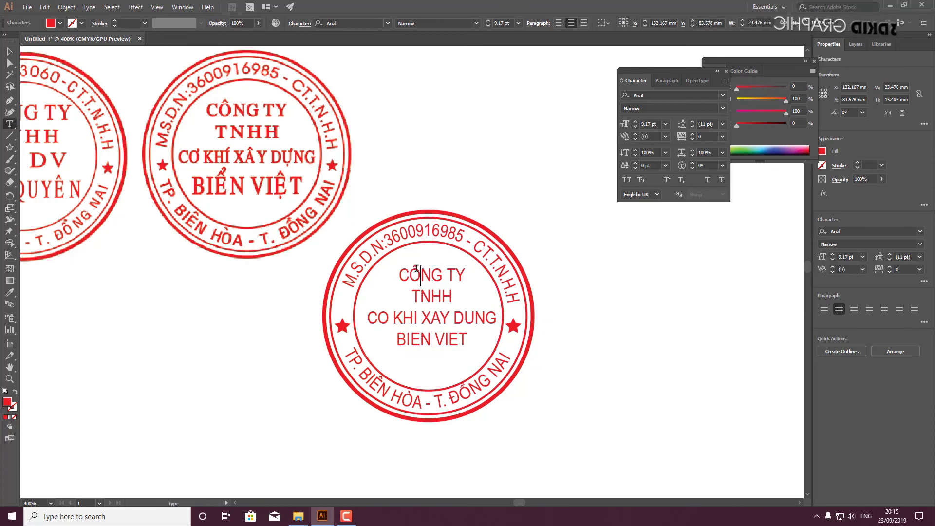
pyautogui.click(388, 318)
pyautogui.write('Ơ')
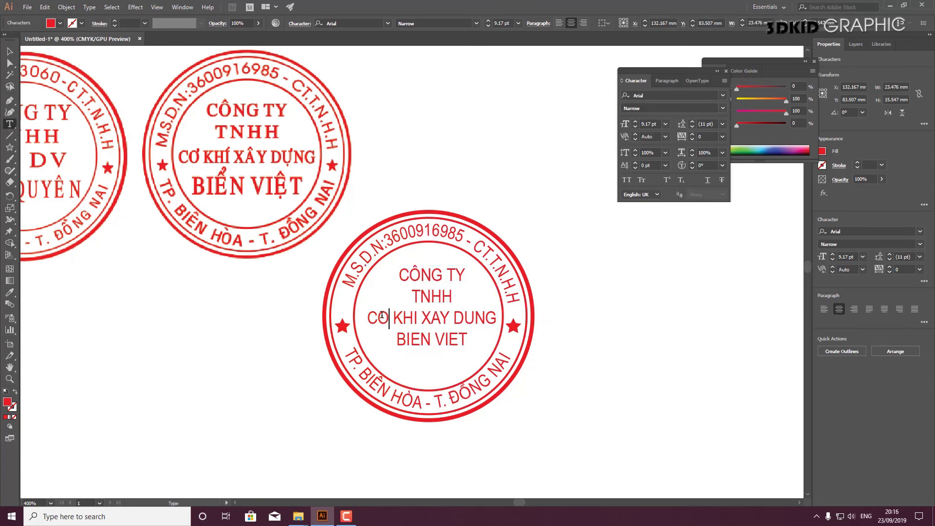
pyautogui.click(416, 318)
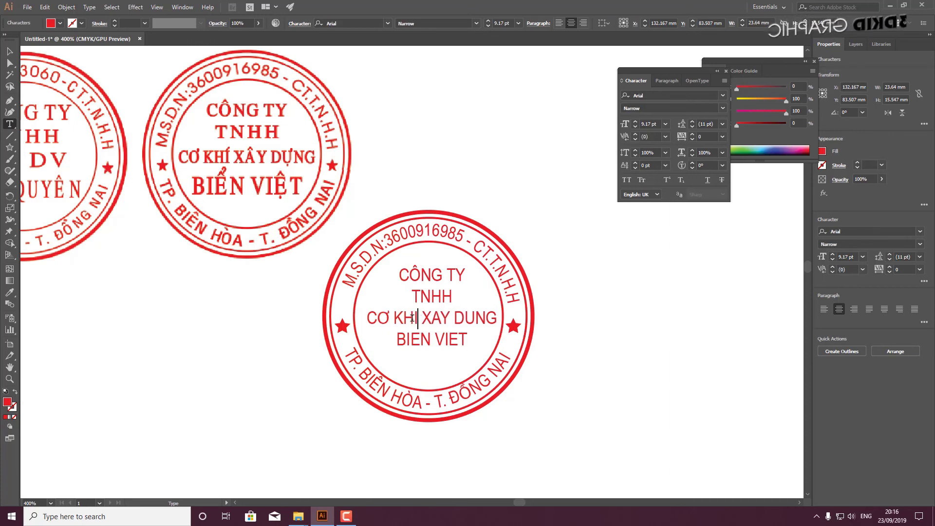
pyautogui.write('Í')
pyautogui.moveTo(432, 318); pyautogui.dragTo(466, 318)
pyautogui.write('ÂY D')
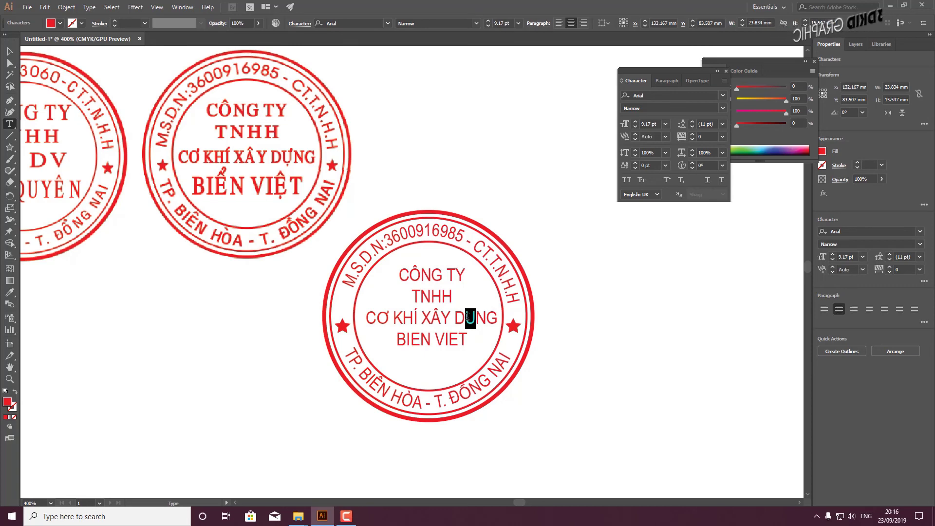
pyautogui.write('Ụ')
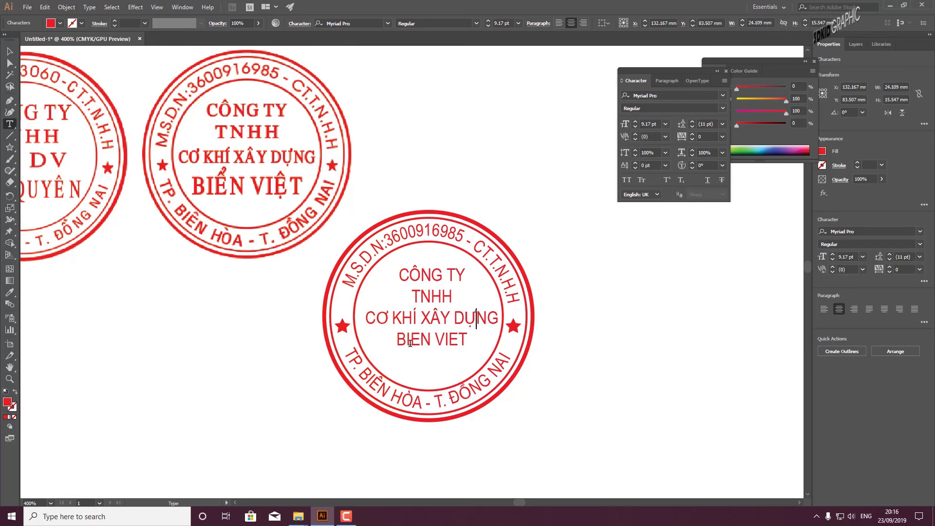
pyautogui.moveTo(420, 340)
pyautogui.mouseDown()
pyautogui.moveTo(412, 340)
pyautogui.moveTo(453, 340)
pyautogui.mouseUp()
pyautogui.write('ỂN VI')
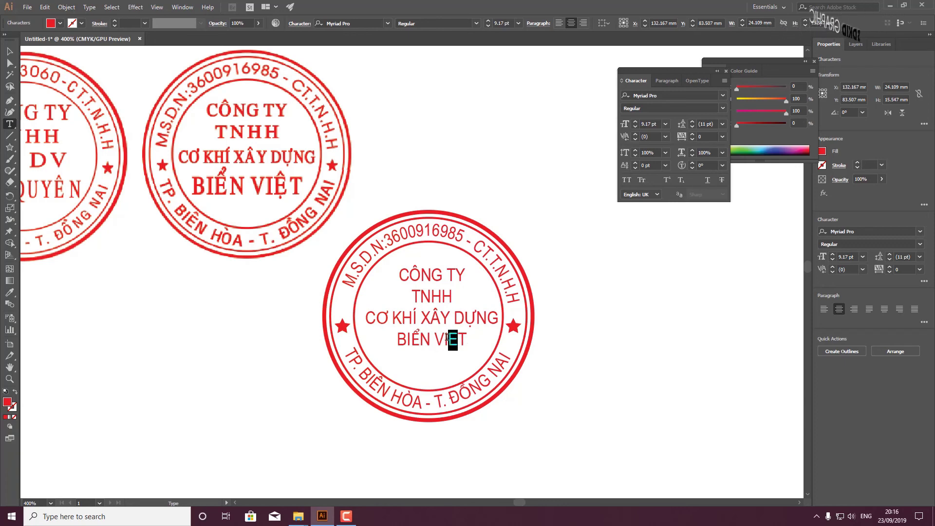
pyautogui.write('Ệ')
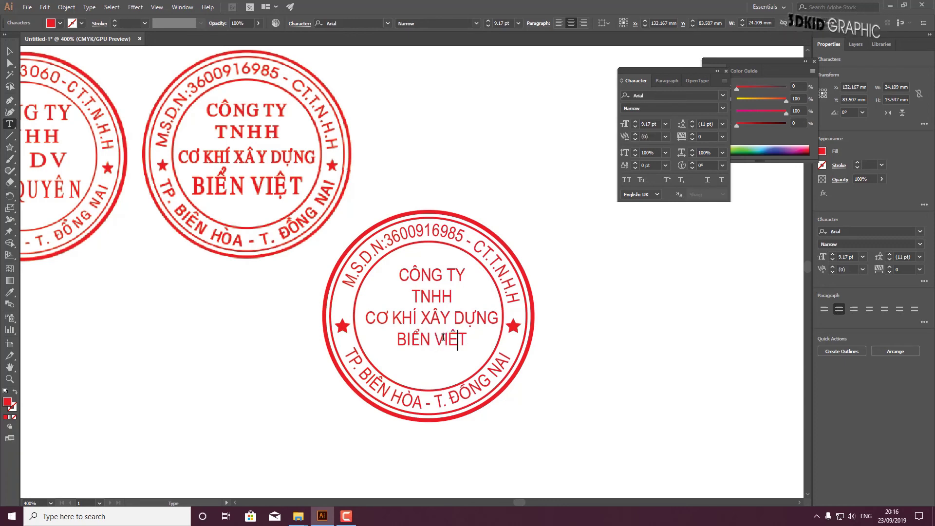
pyautogui.hotkey('ctrl', 'a')
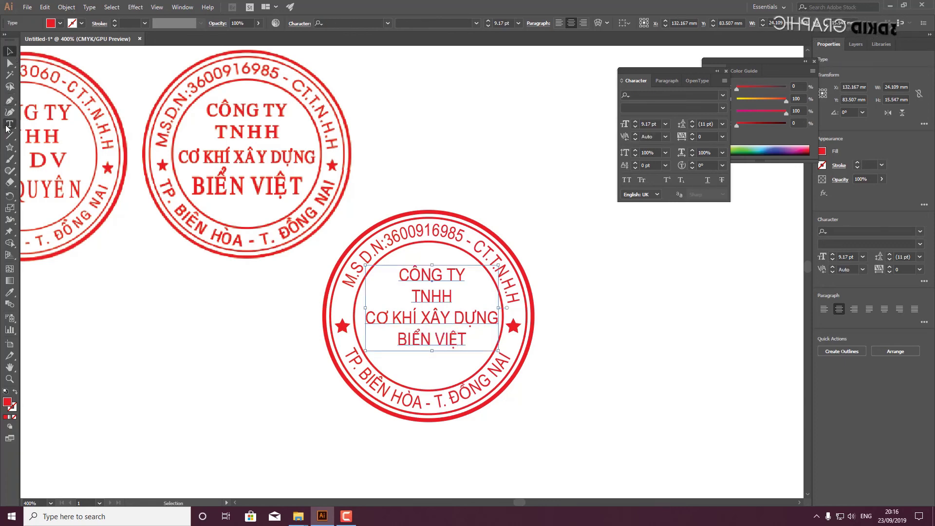
pyautogui.press('Escape')
# Enlarge the 'BIỂN VIỆT' line to 12 pt, then deselect and check the centre block.
pyautogui.moveTo(400, 342); pyautogui.dragTo(494, 342)
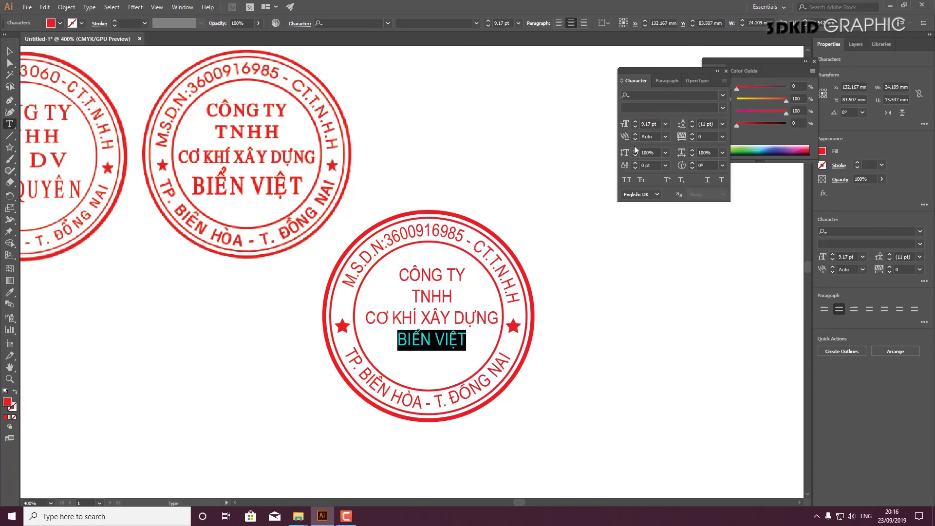
pyautogui.click(665, 124)
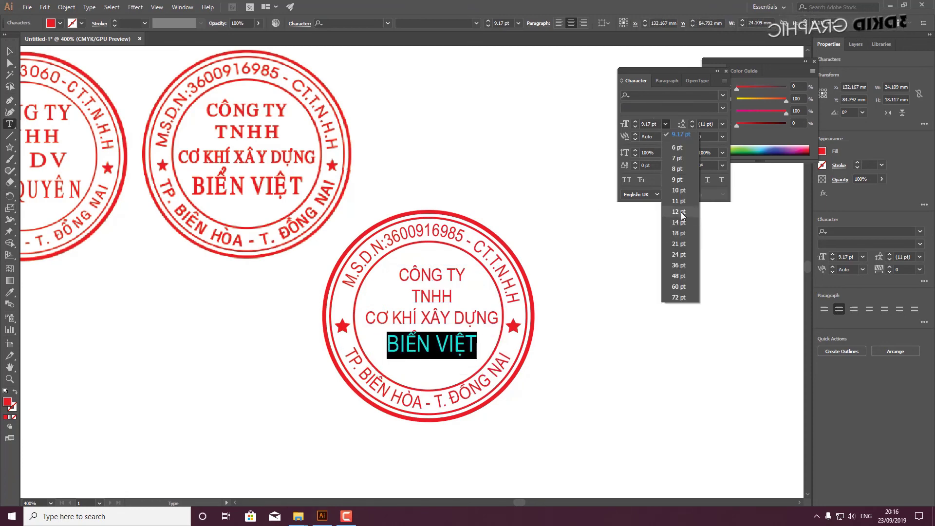
pyautogui.click(678, 211)
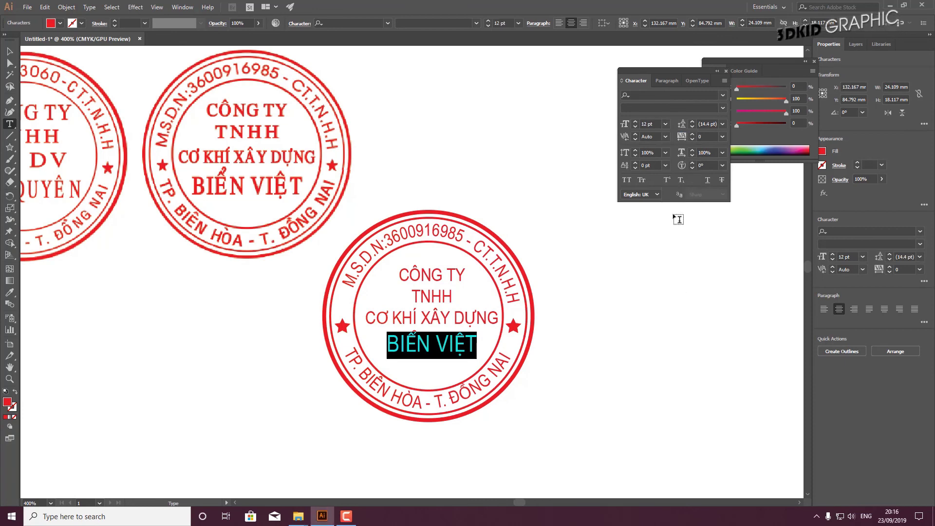
pyautogui.click(719, 106)
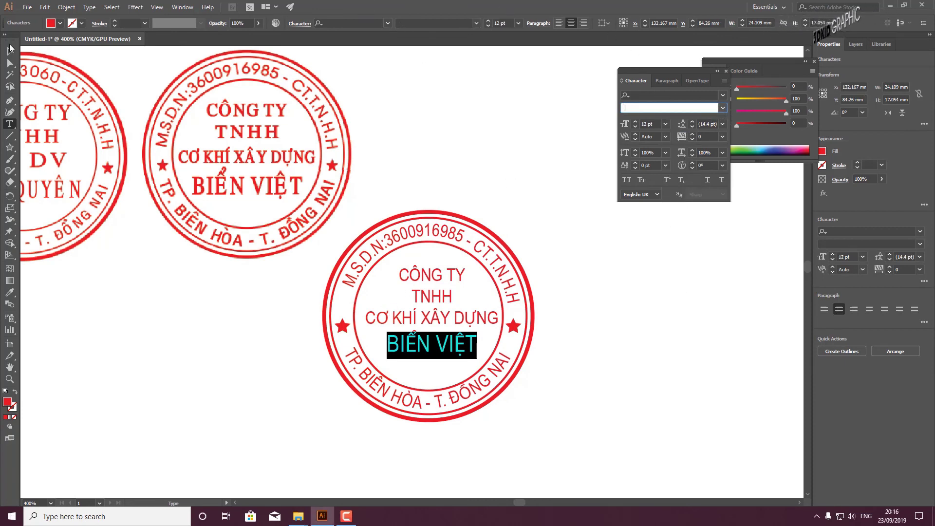
pyautogui.click(10, 50)
pyautogui.click(441, 158)
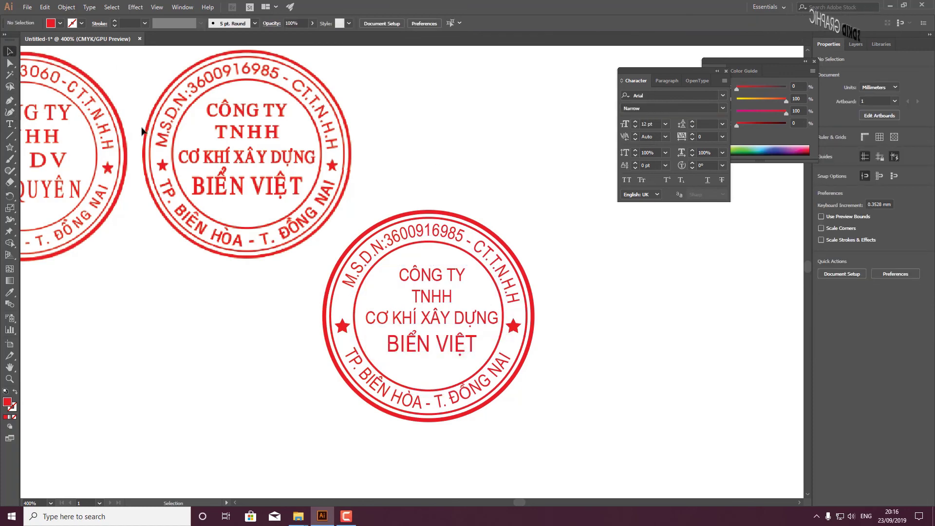
pyautogui.click(449, 280)
pyautogui.click(528, 162)
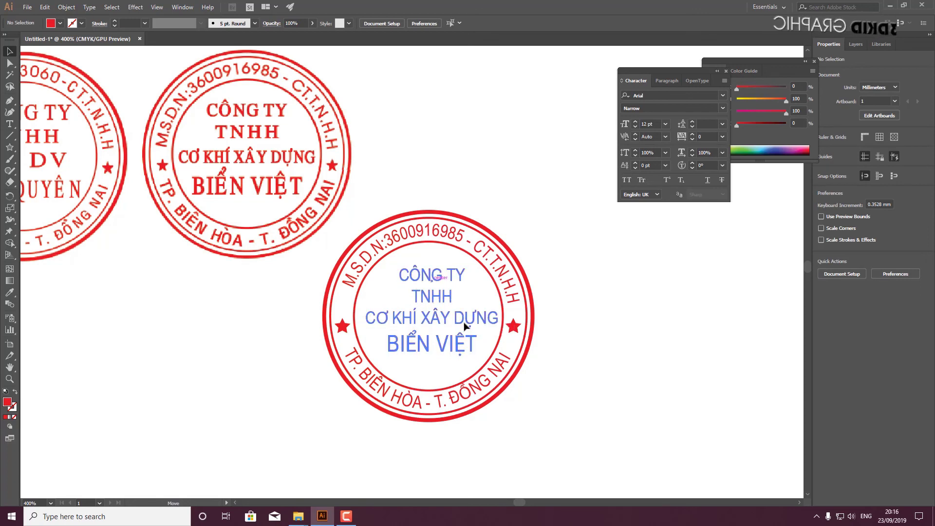
pyautogui.click(469, 407)
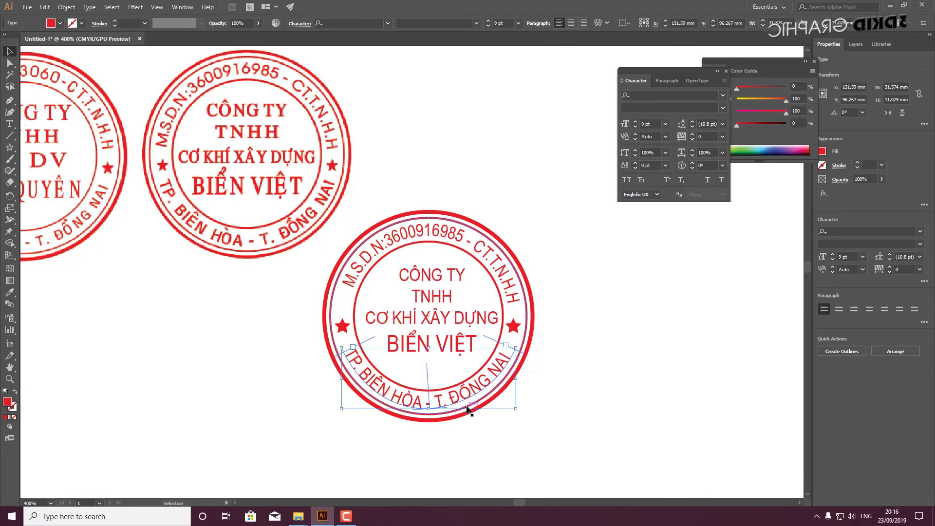
pyautogui.hotkey('ctrl', '+')
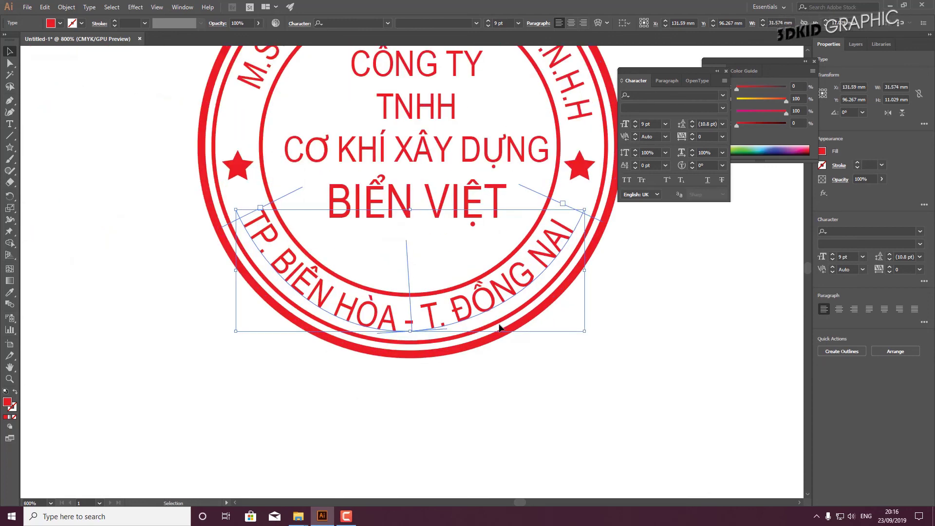
pyautogui.click(497, 331)
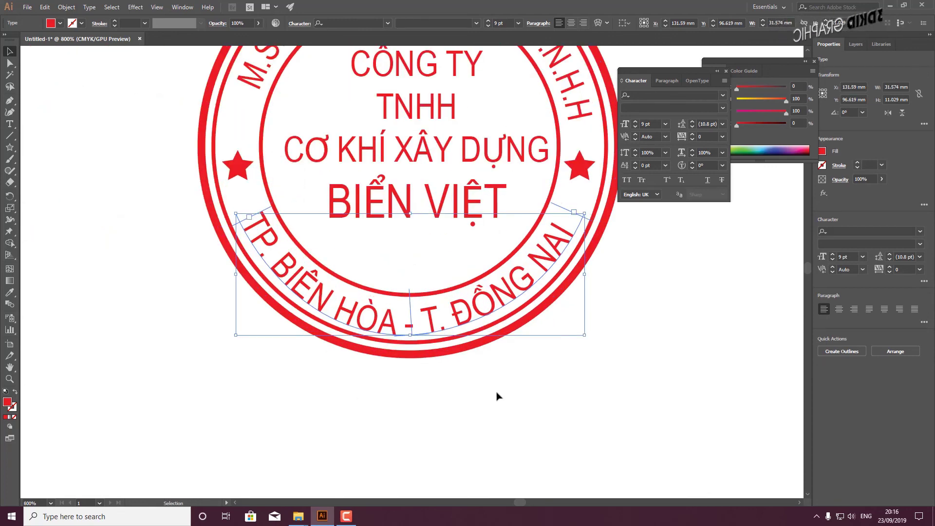
pyautogui.hotkey('ctrl', '-')
pyautogui.hotkey('ctrl', '-')
pyautogui.hotkey('ctrl', '-')
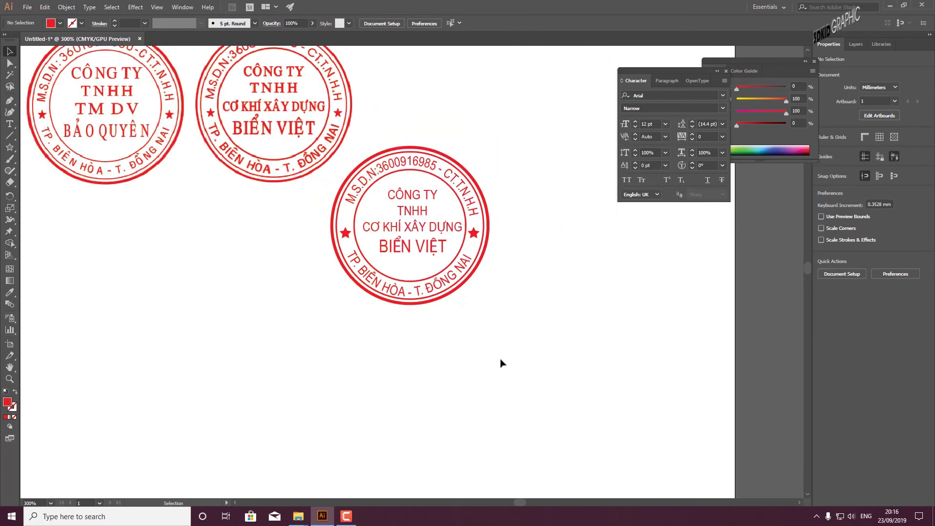
# Group all parts of the new stamp into one object.
pyautogui.moveTo(342, 158); pyautogui.dragTo(530, 335)
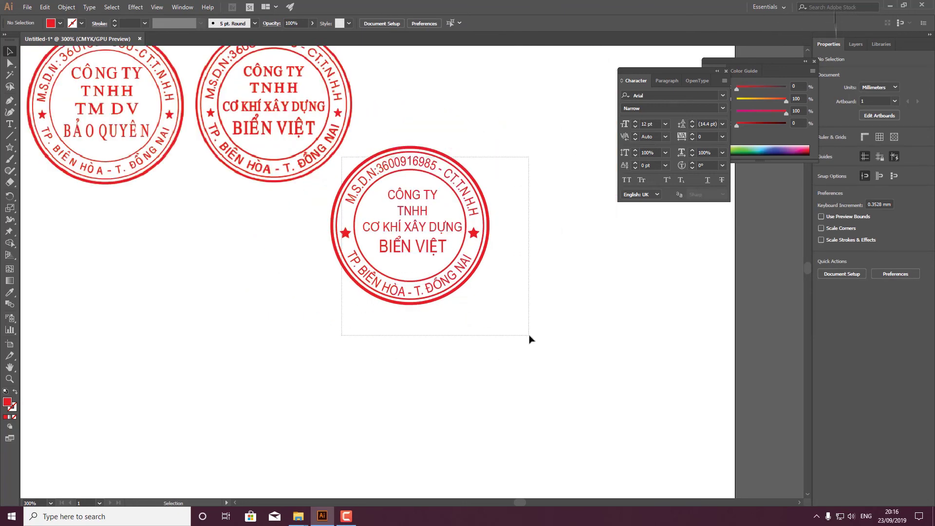
pyautogui.rightClick(422, 225)
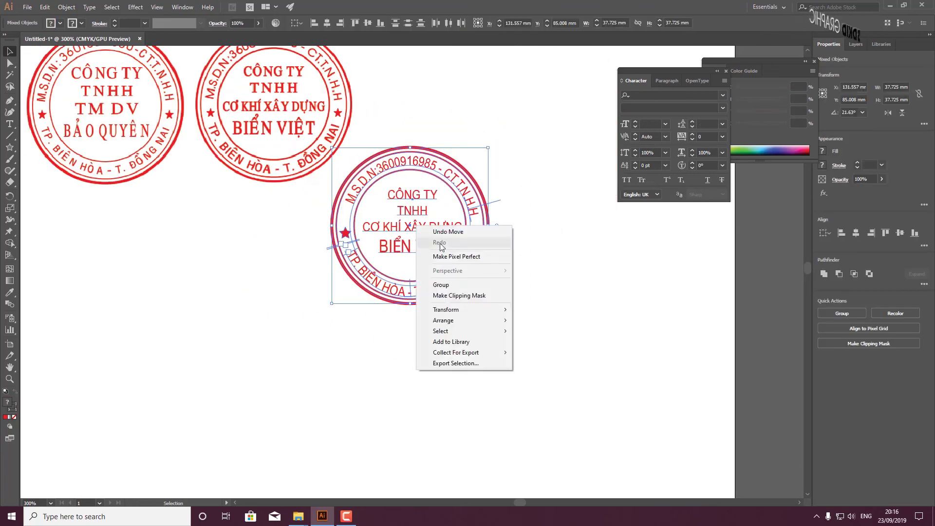
pyautogui.click(438, 282)
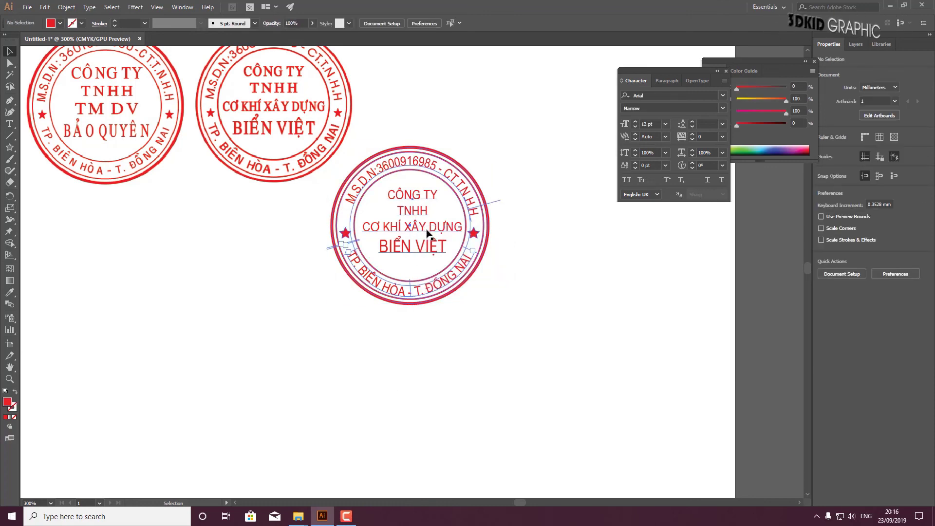
# Move the grouped stamp lower and then right, beside the two reference stamps.
pyautogui.moveTo(397, 246)
pyautogui.mouseDown()
pyautogui.moveTo(302, 295)
pyautogui.moveTo(218, 308)
pyautogui.mouseUp()
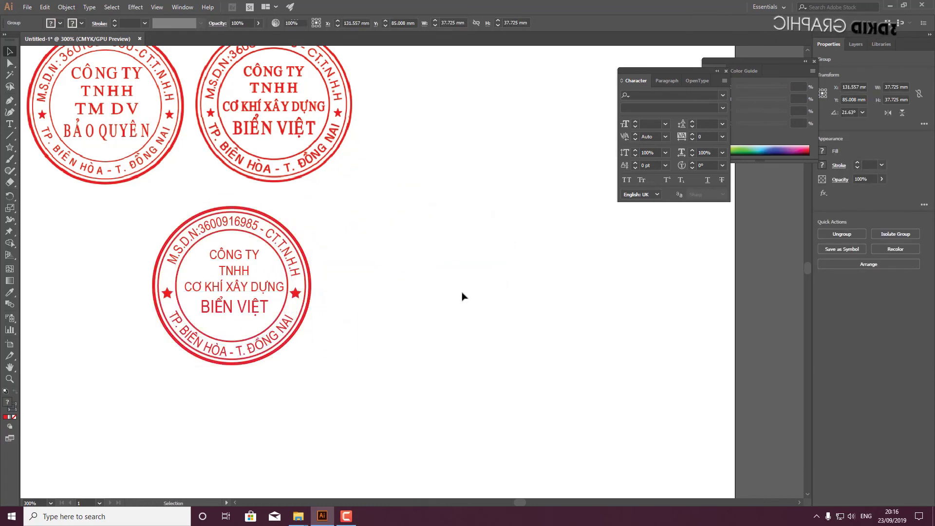
pyautogui.click(461, 295)
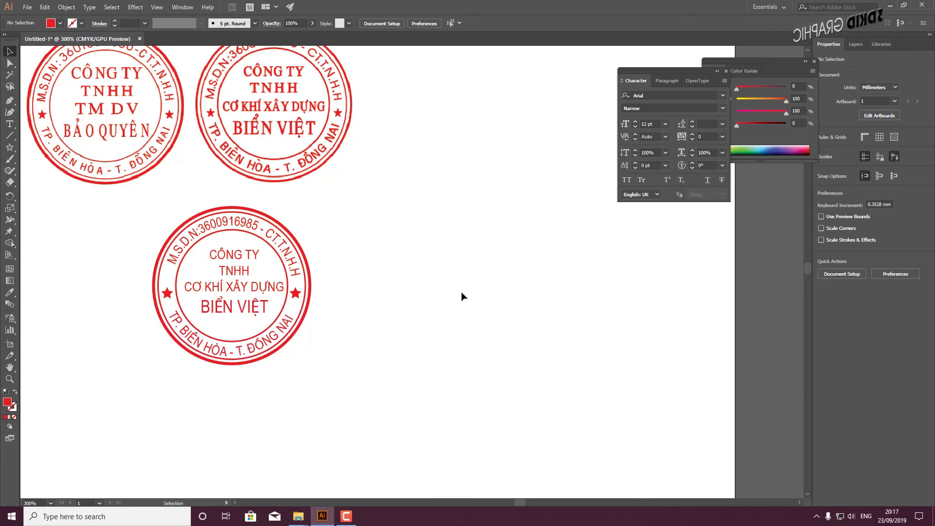
pyautogui.click(259, 295)
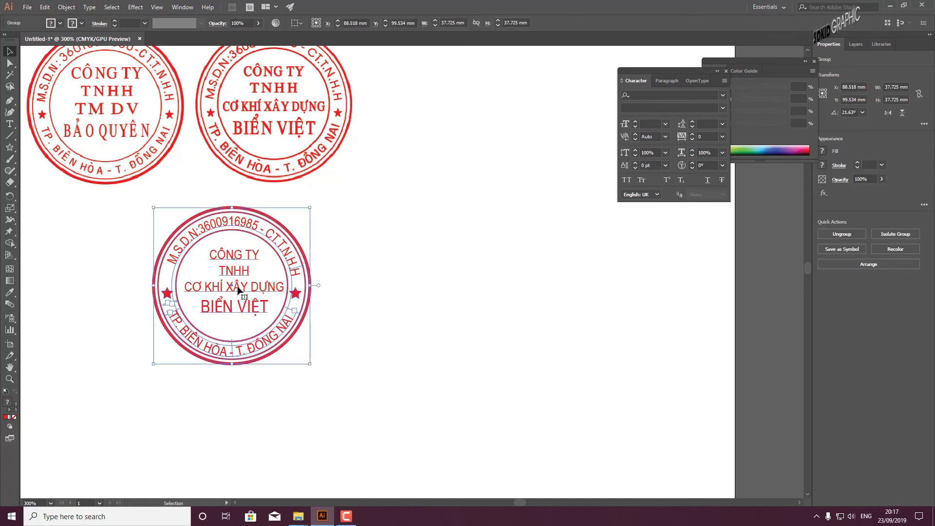
pyautogui.moveTo(270, 281)
pyautogui.mouseDown()
pyautogui.moveTo(414, 269)
pyautogui.moveTo(483, 245)
pyautogui.mouseUp()
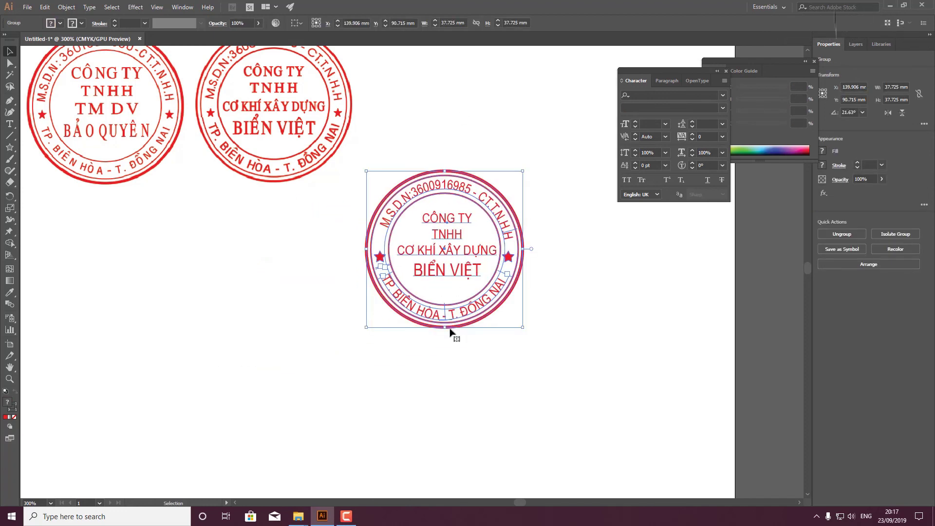
pyautogui.click(549, 343)
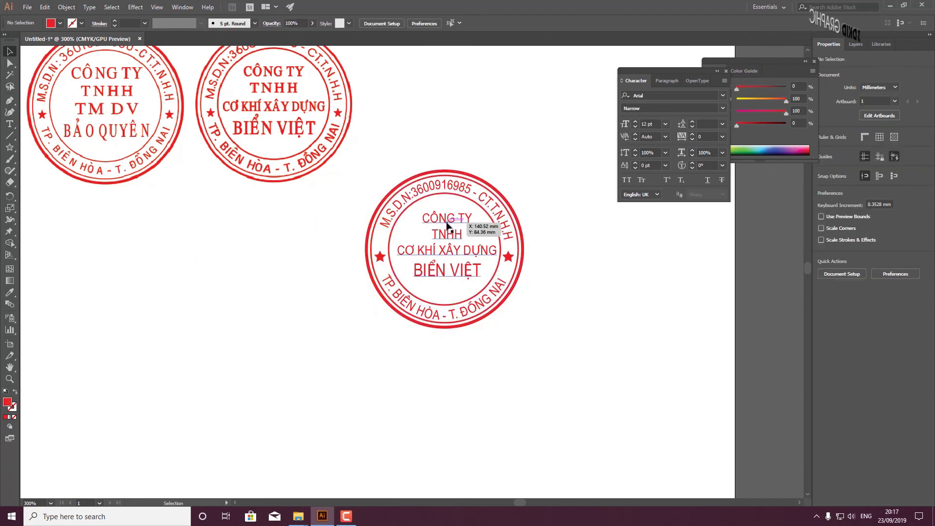